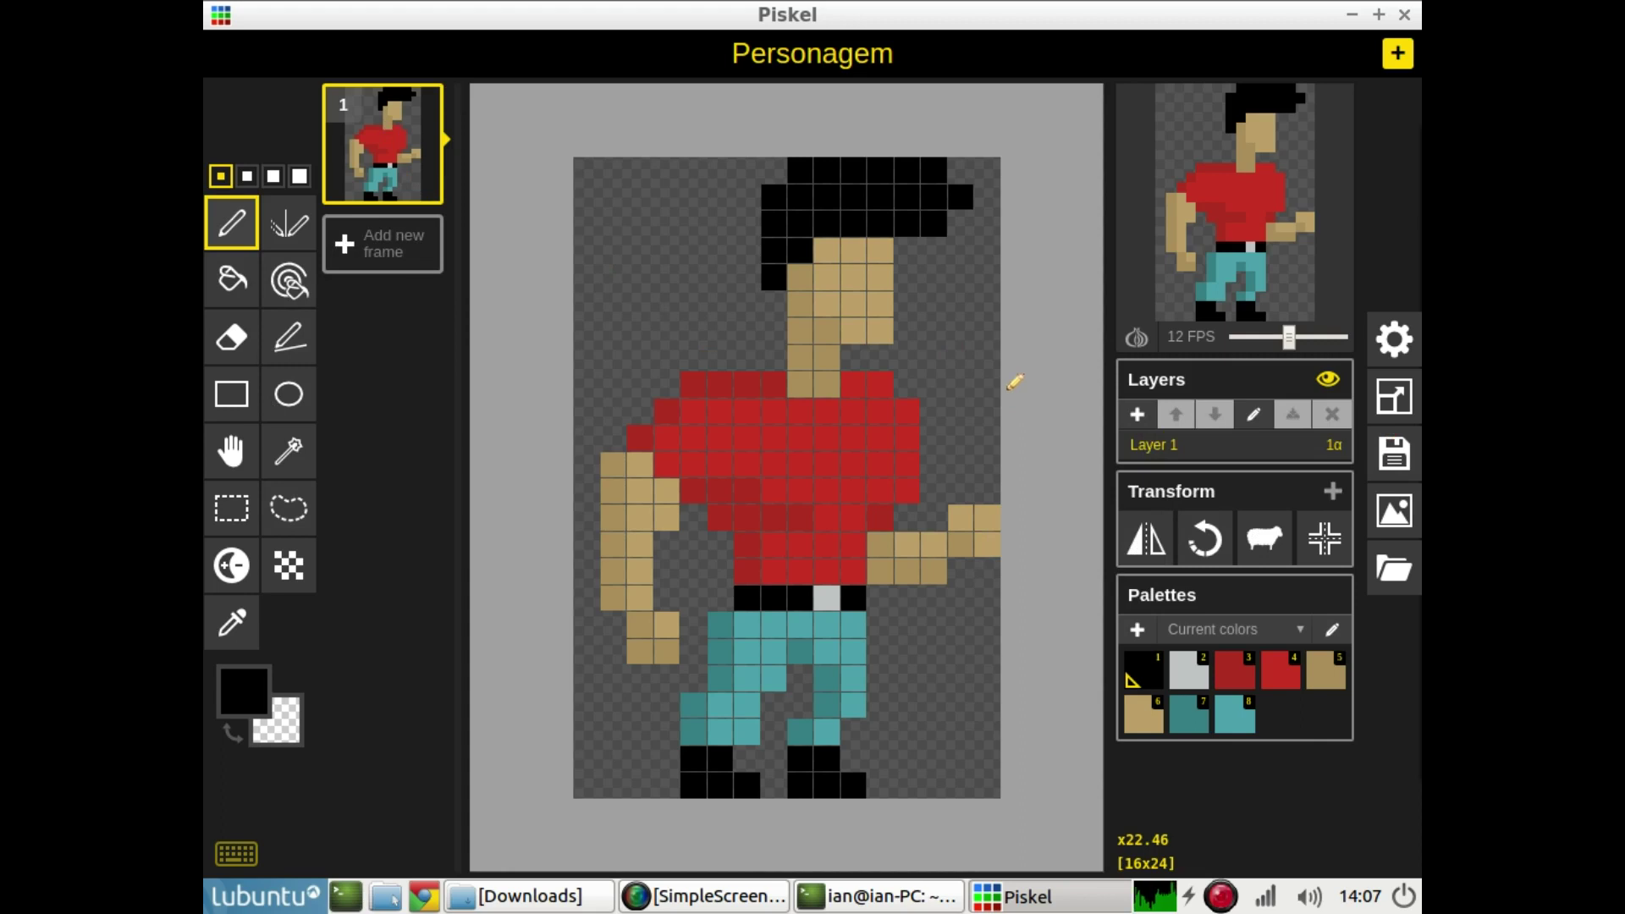
Duplicate the character's first frame three times to get four identical frames
scroll(999, 380, down, 2)
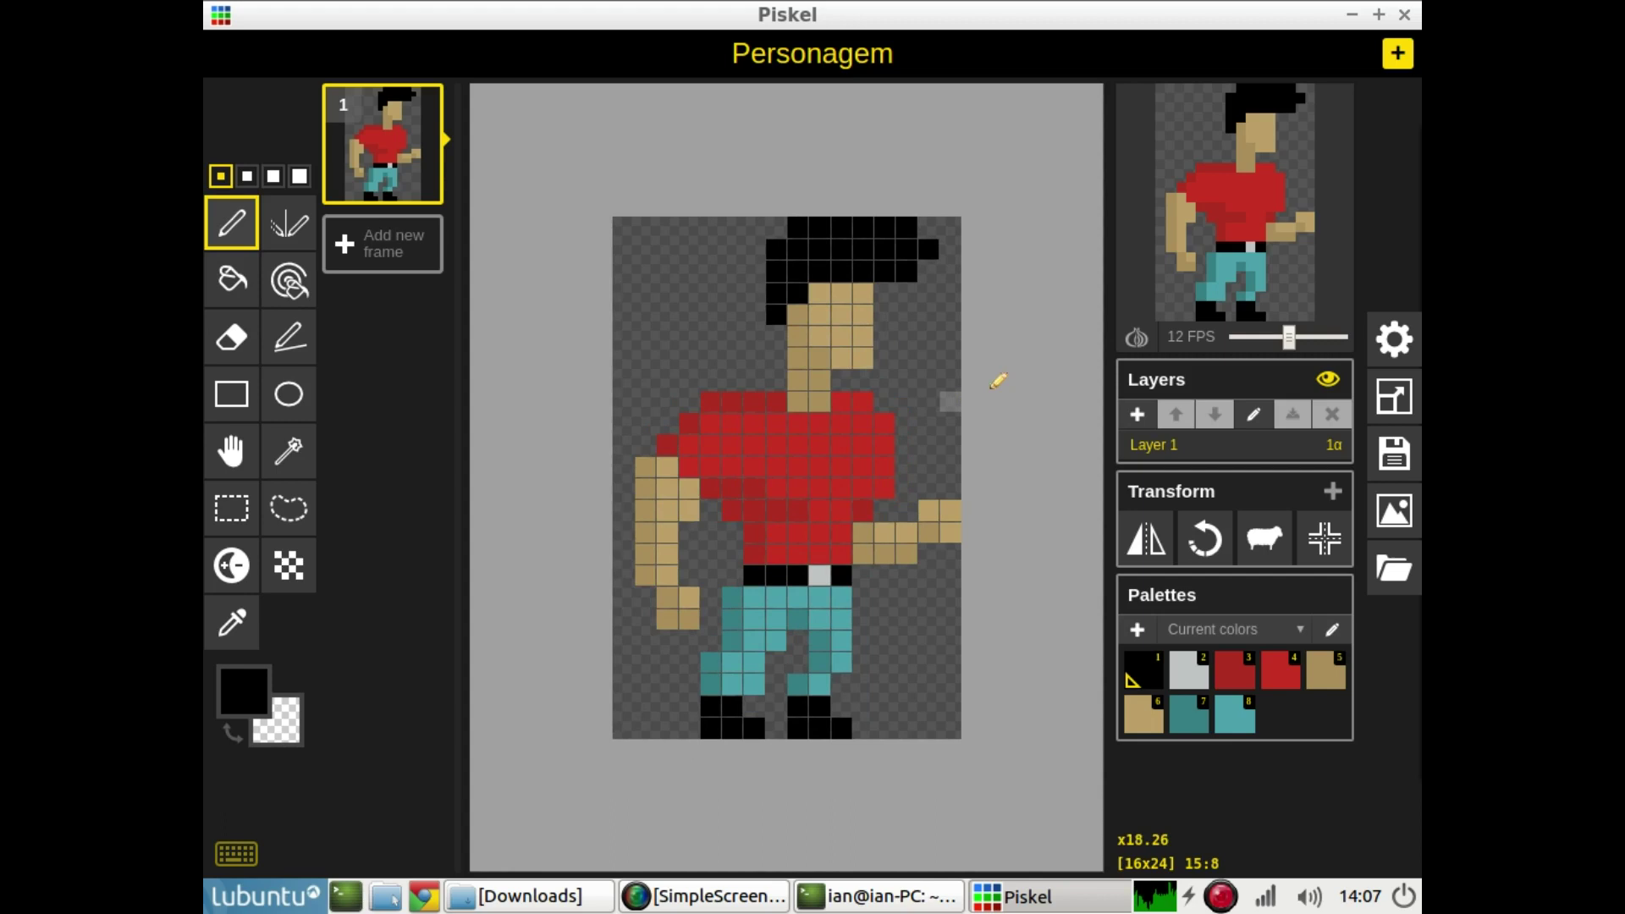
scroll(1010, 357, up, 1)
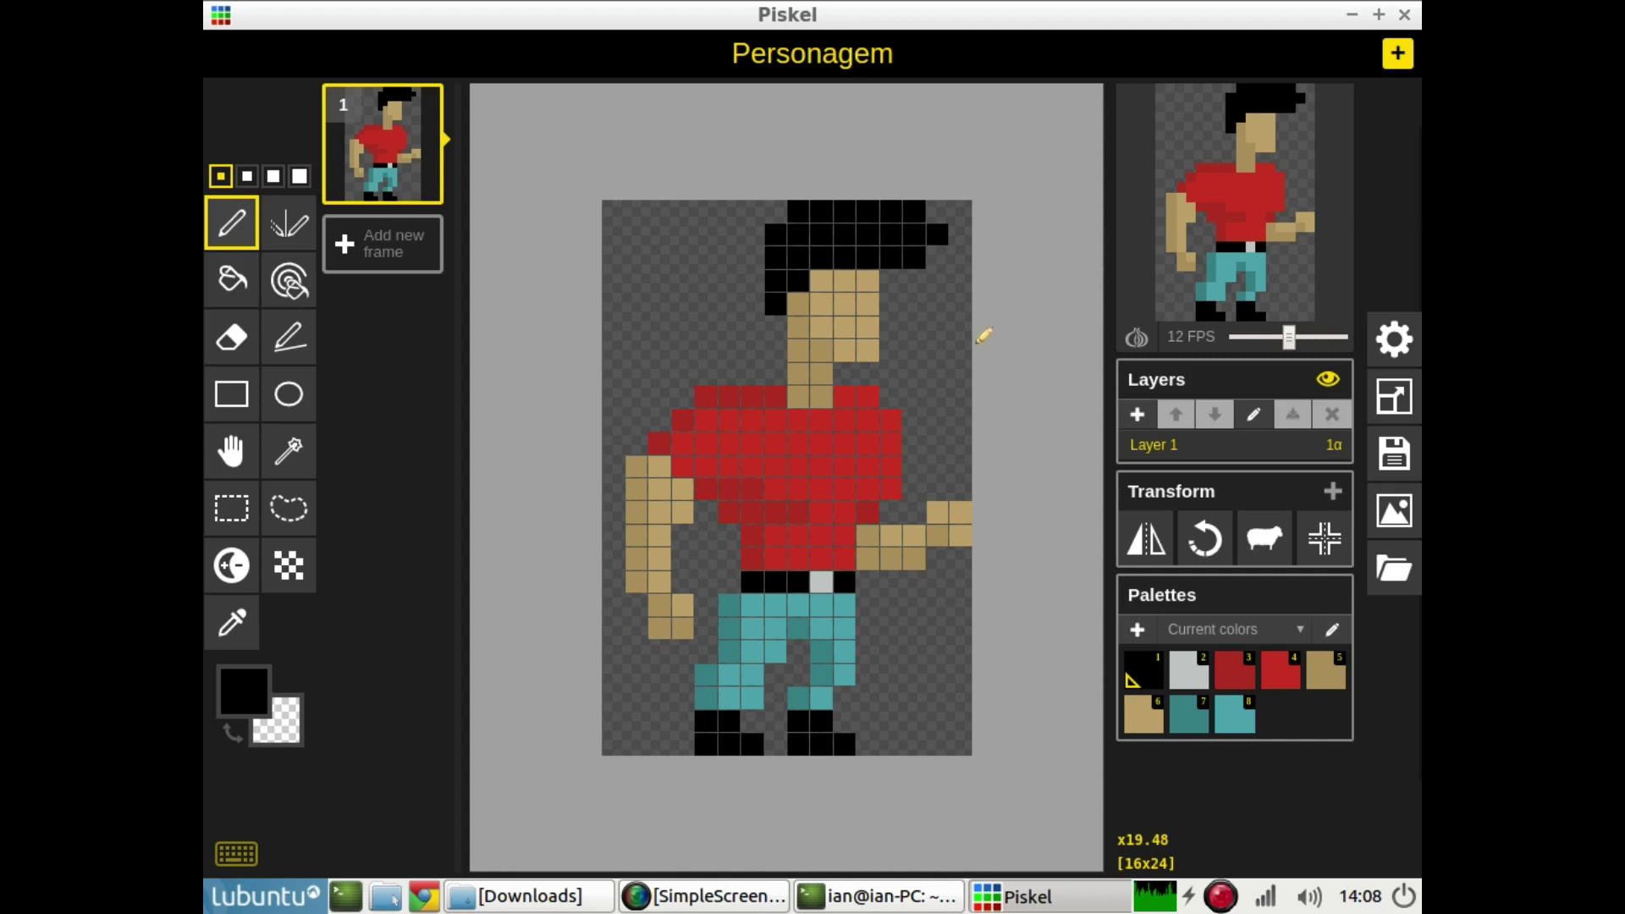
mouse_move(395, 137)
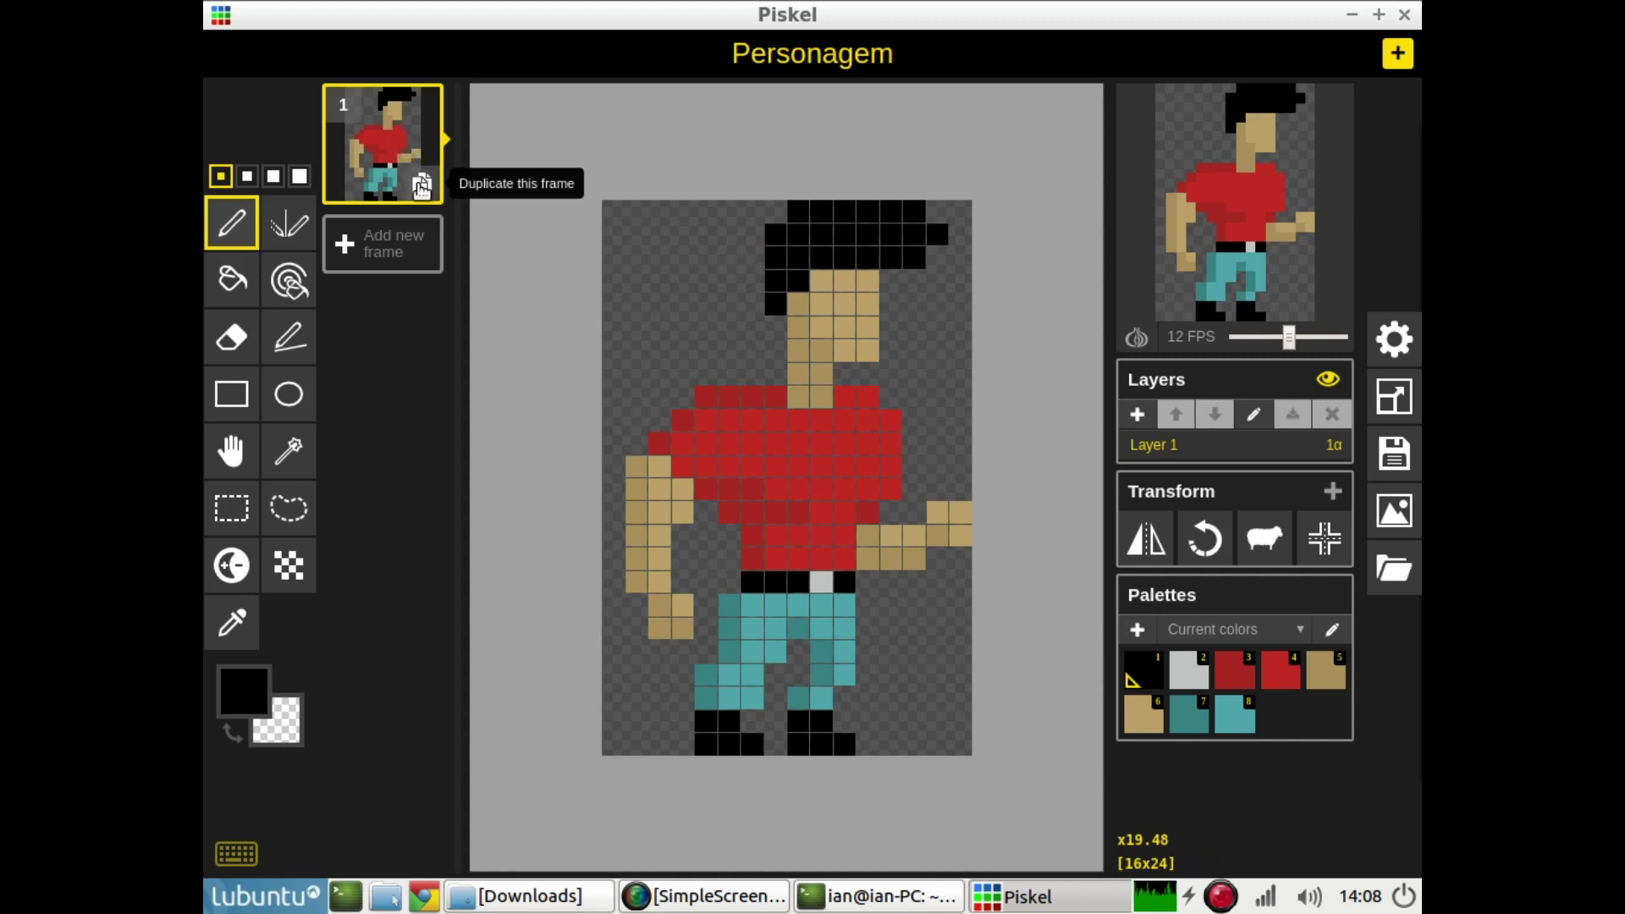
click(422, 186)
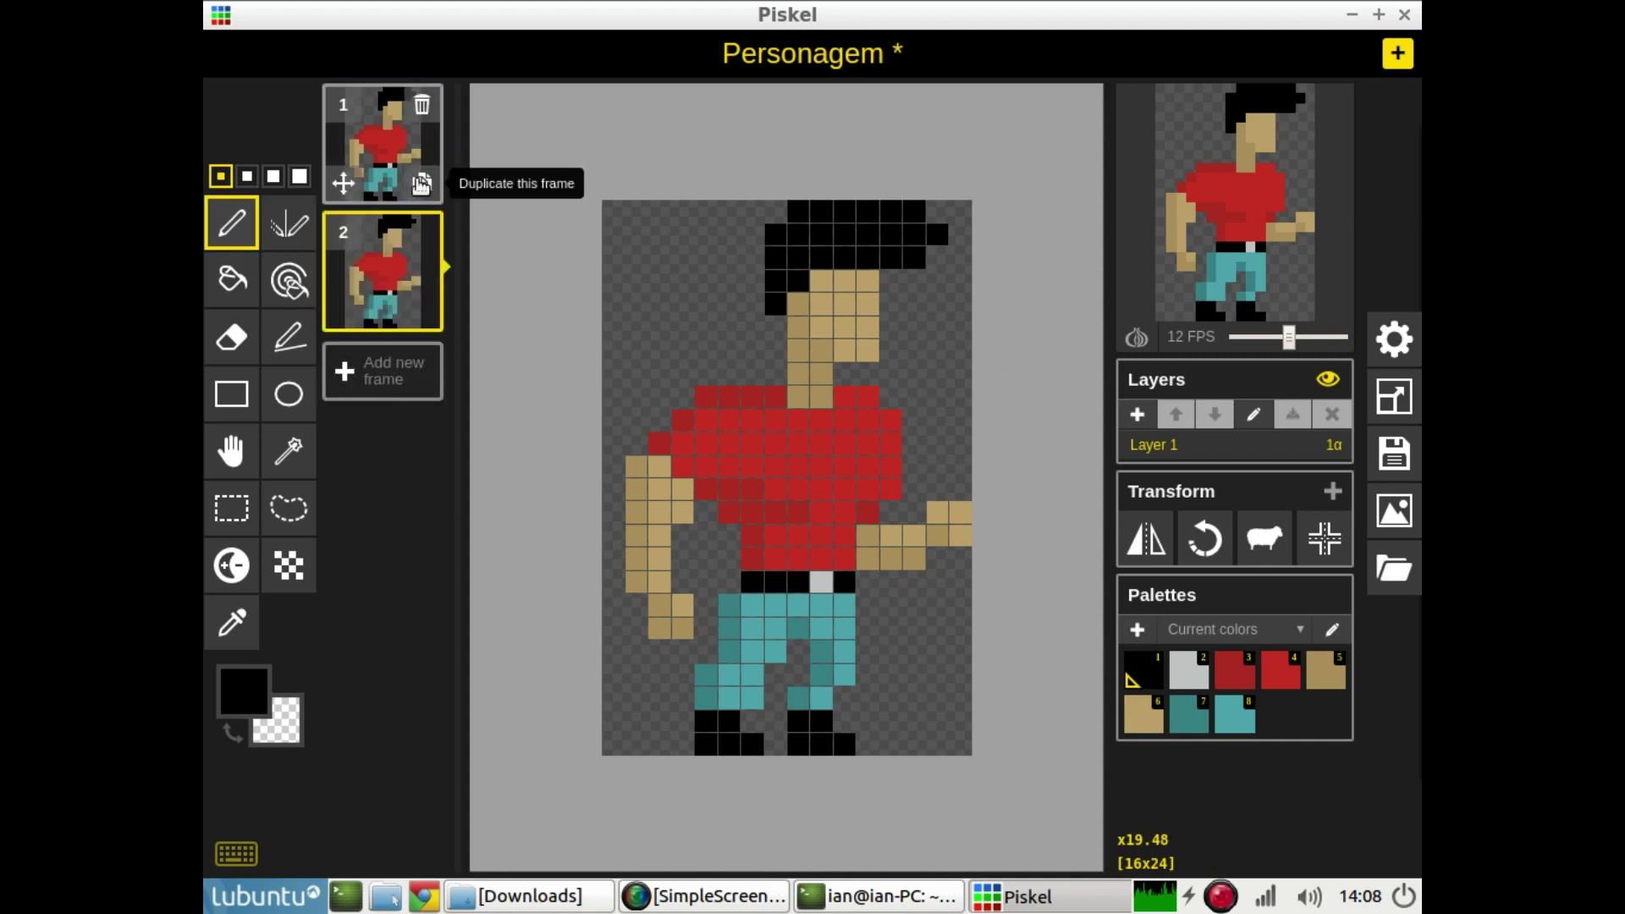
click(422, 184)
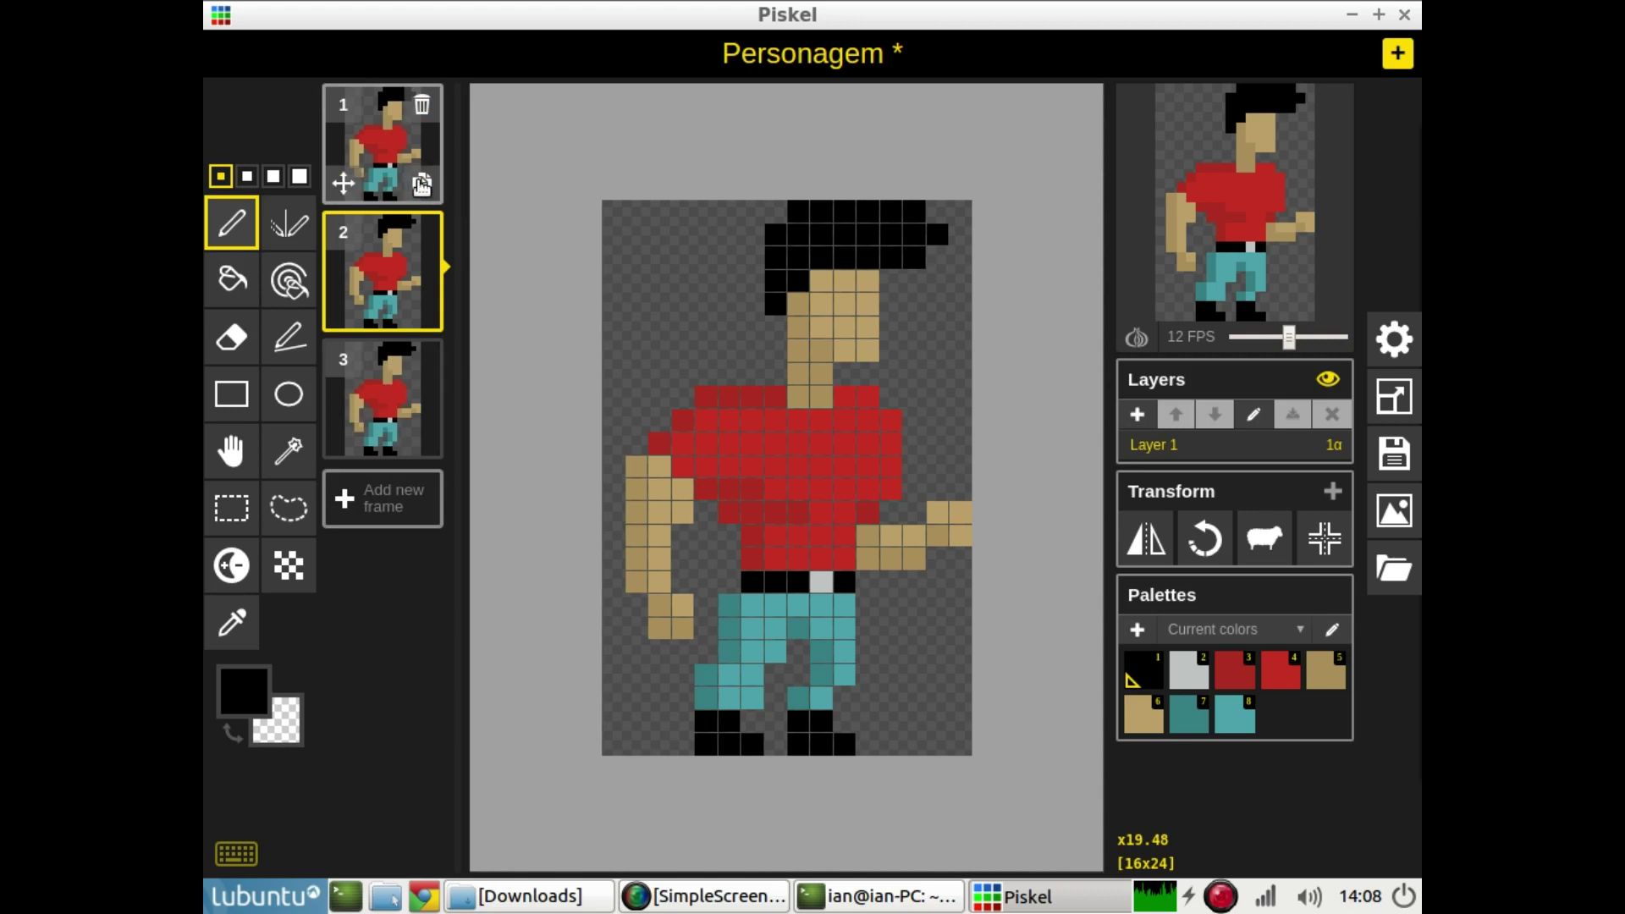
click(421, 186)
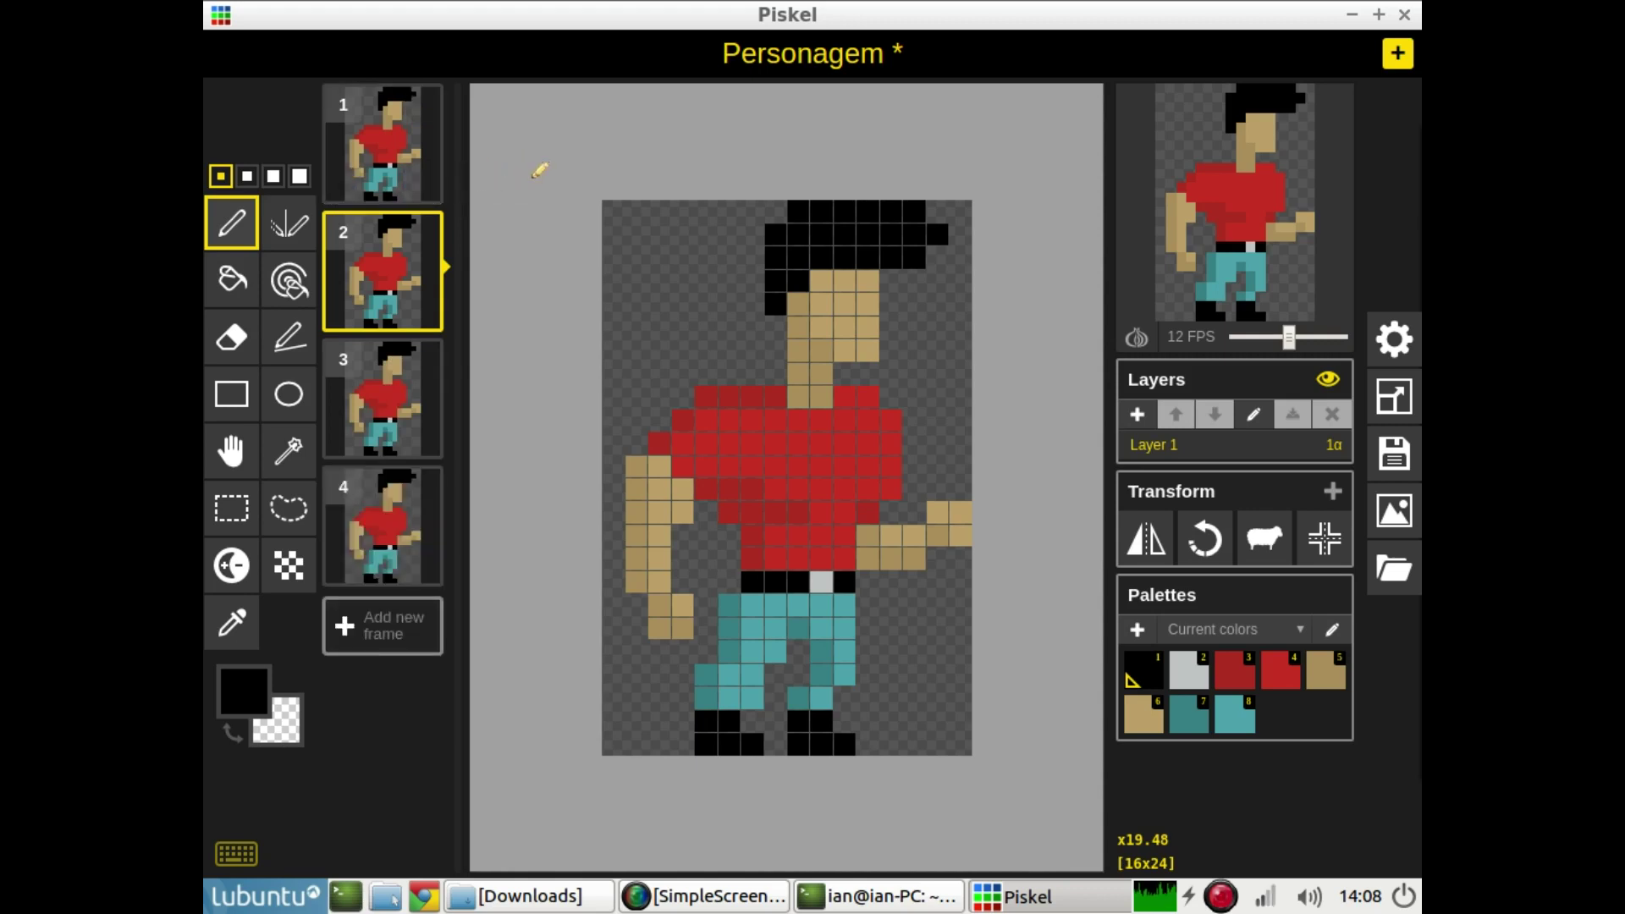
Return to frame 1 and add two new layers above Layer 1
click(375, 161)
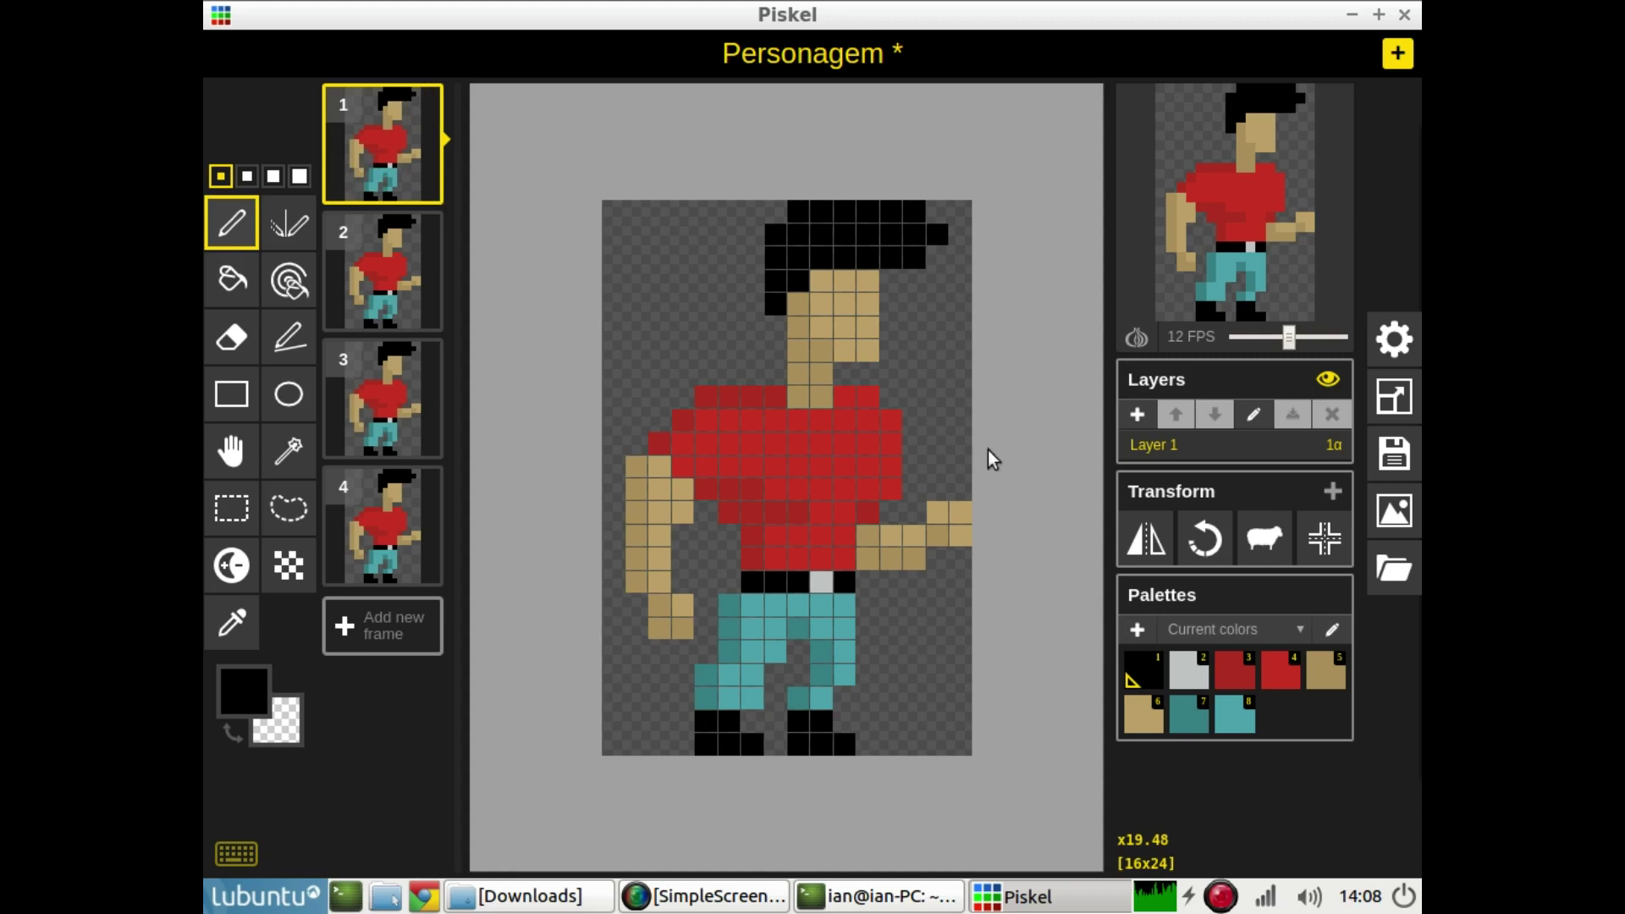
click(1139, 414)
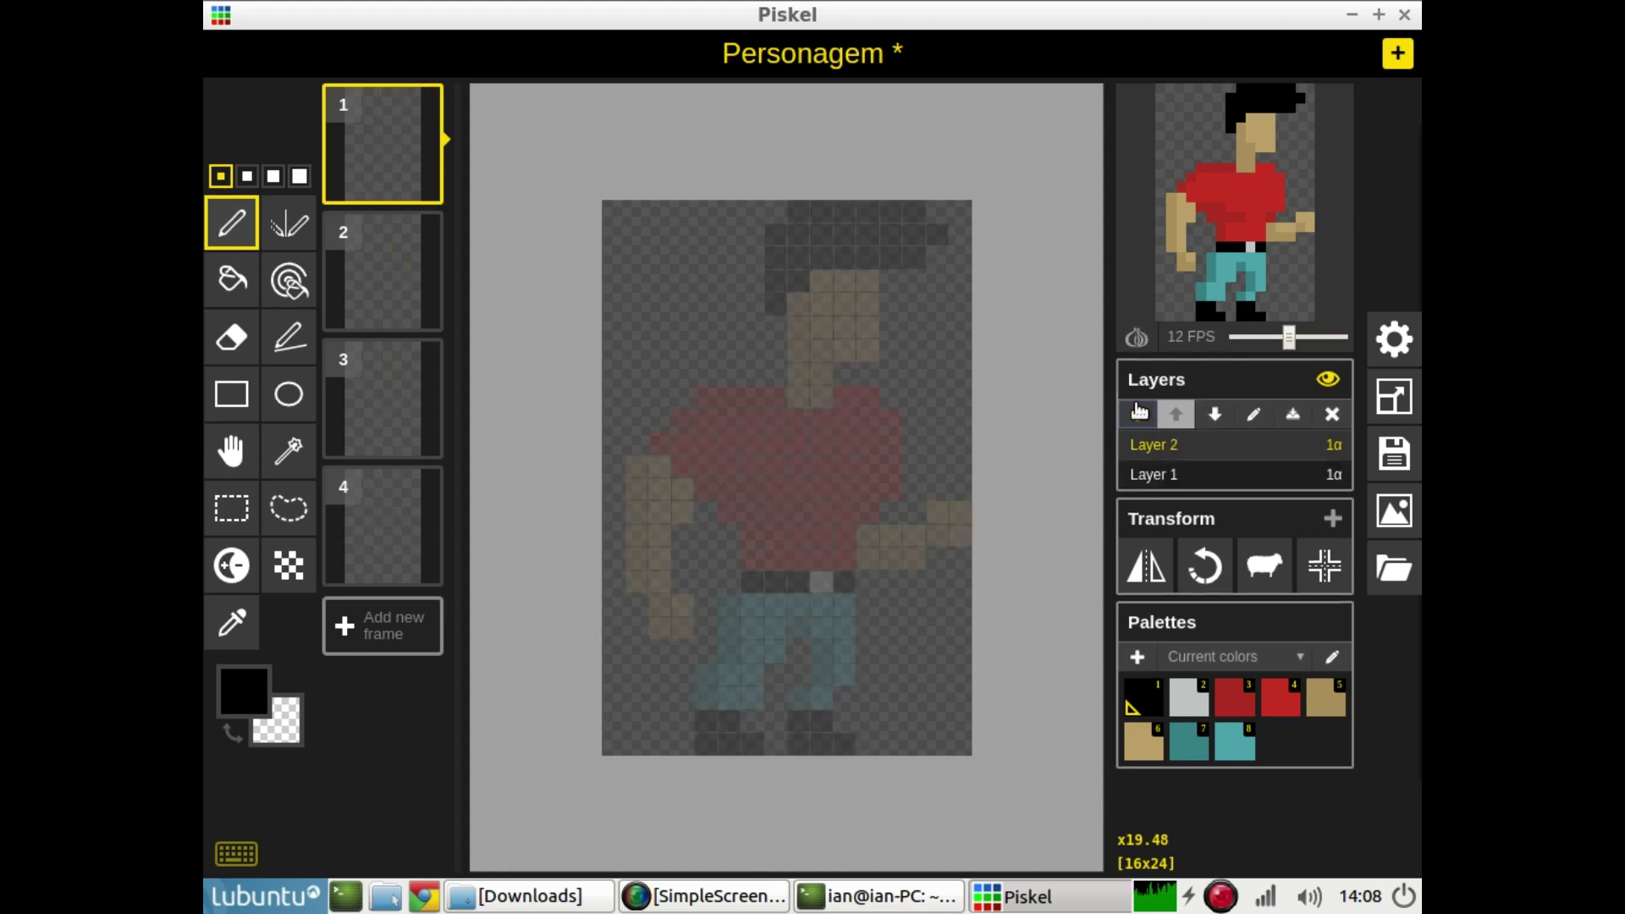
click(1138, 414)
Cut the front leg with its shoe out of Layer 1 in frame 1 and paste it in place on Layer 2
click(1146, 505)
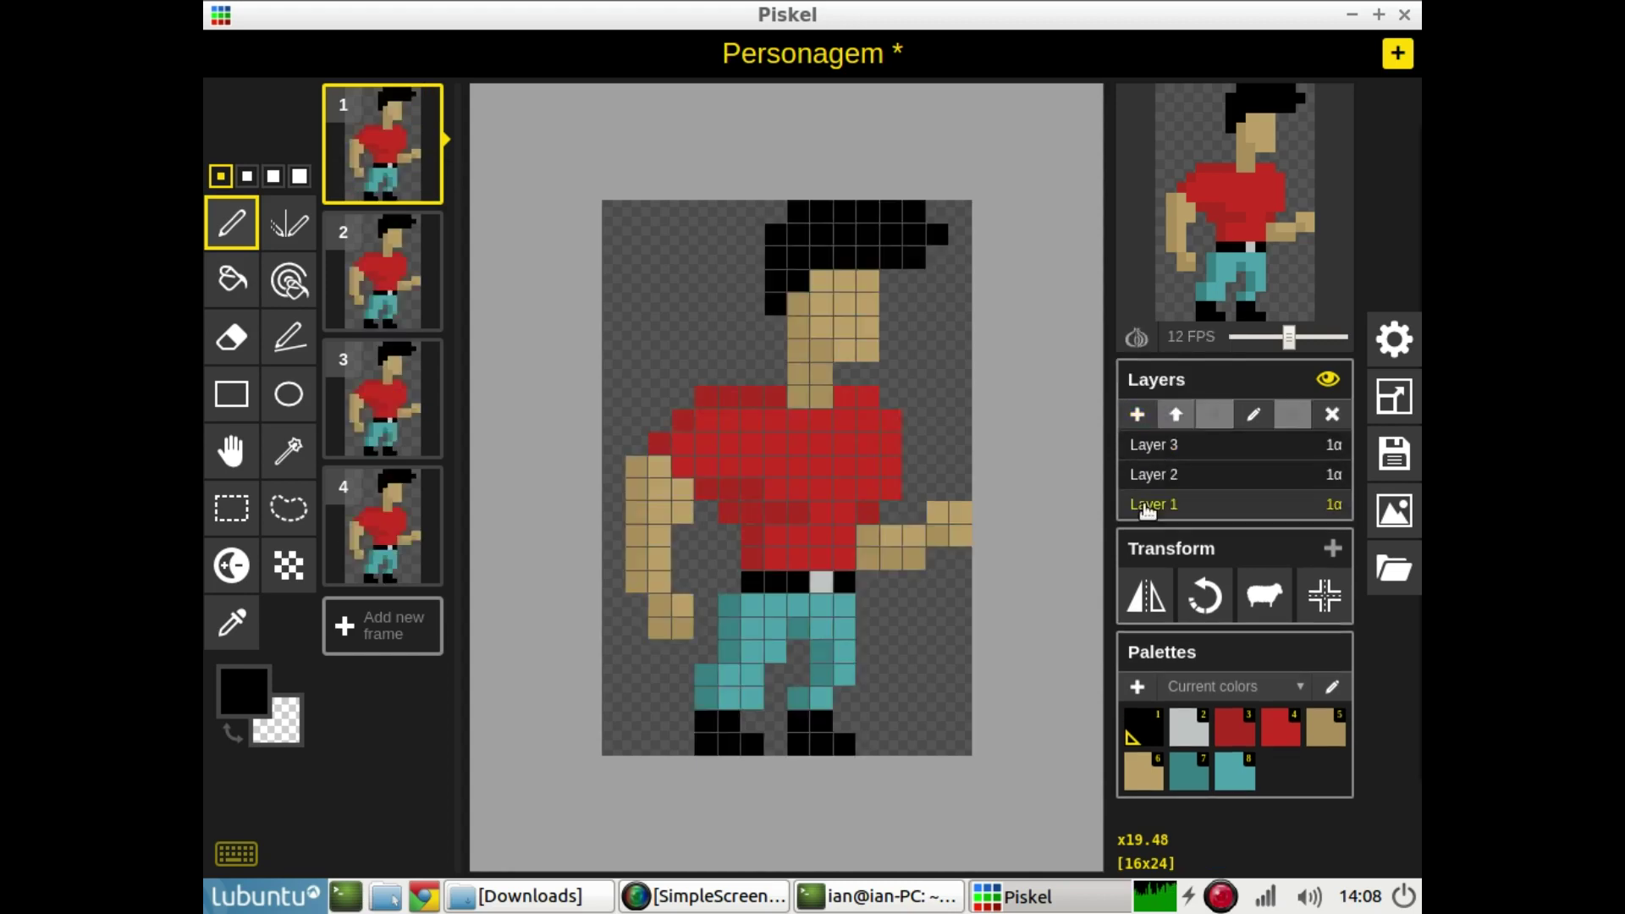
click(245, 513)
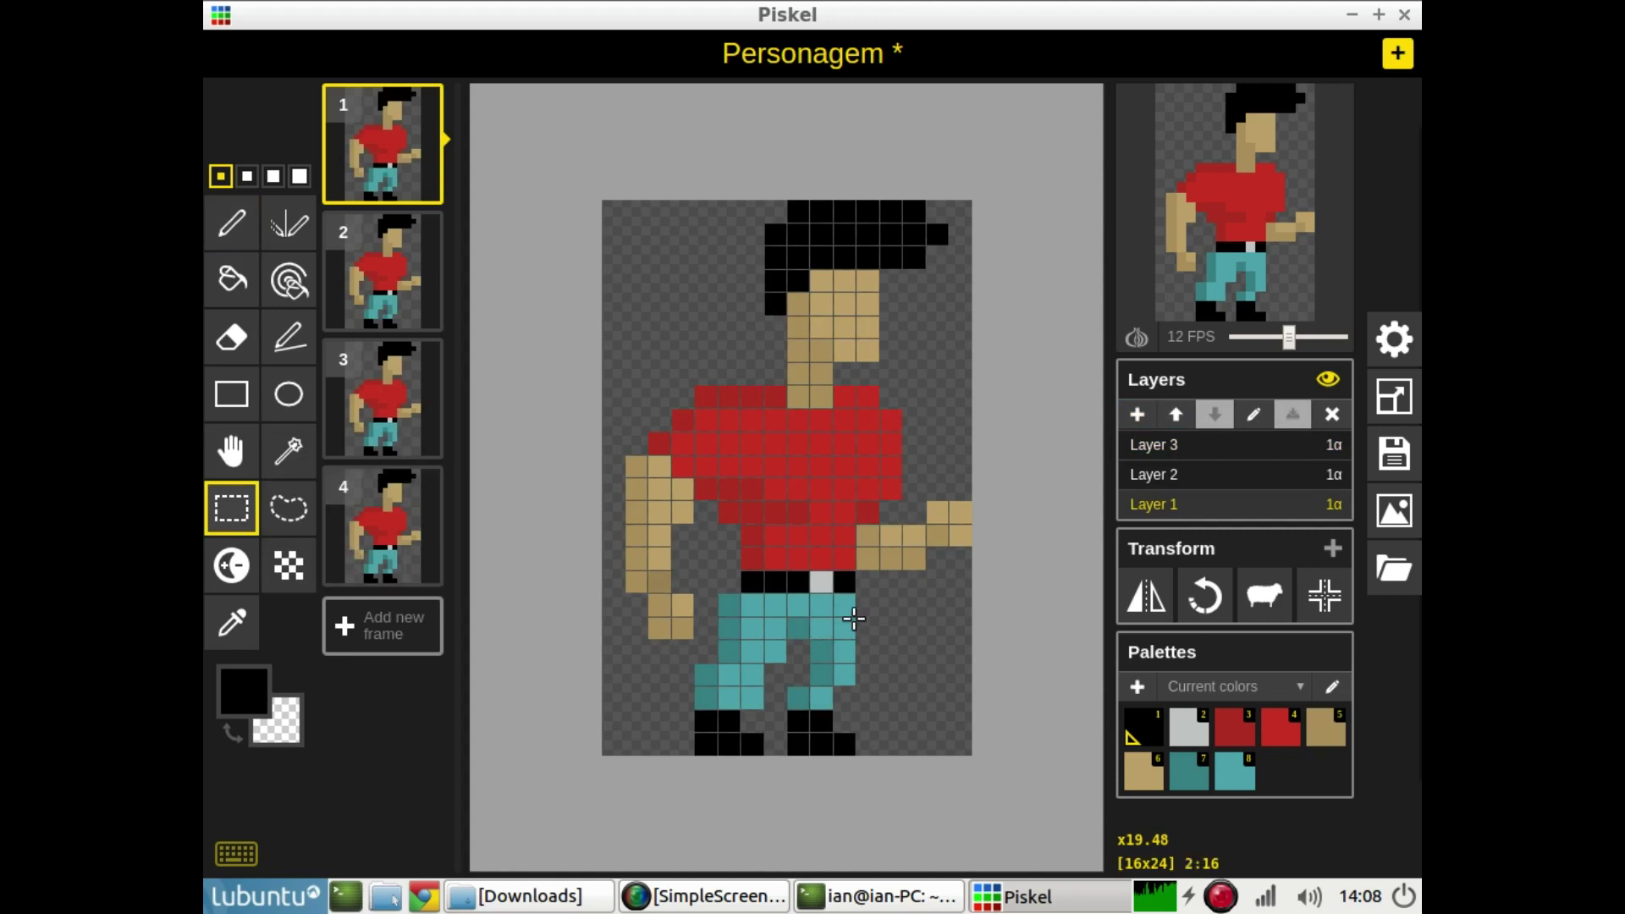
drag(867, 604, 792, 734)
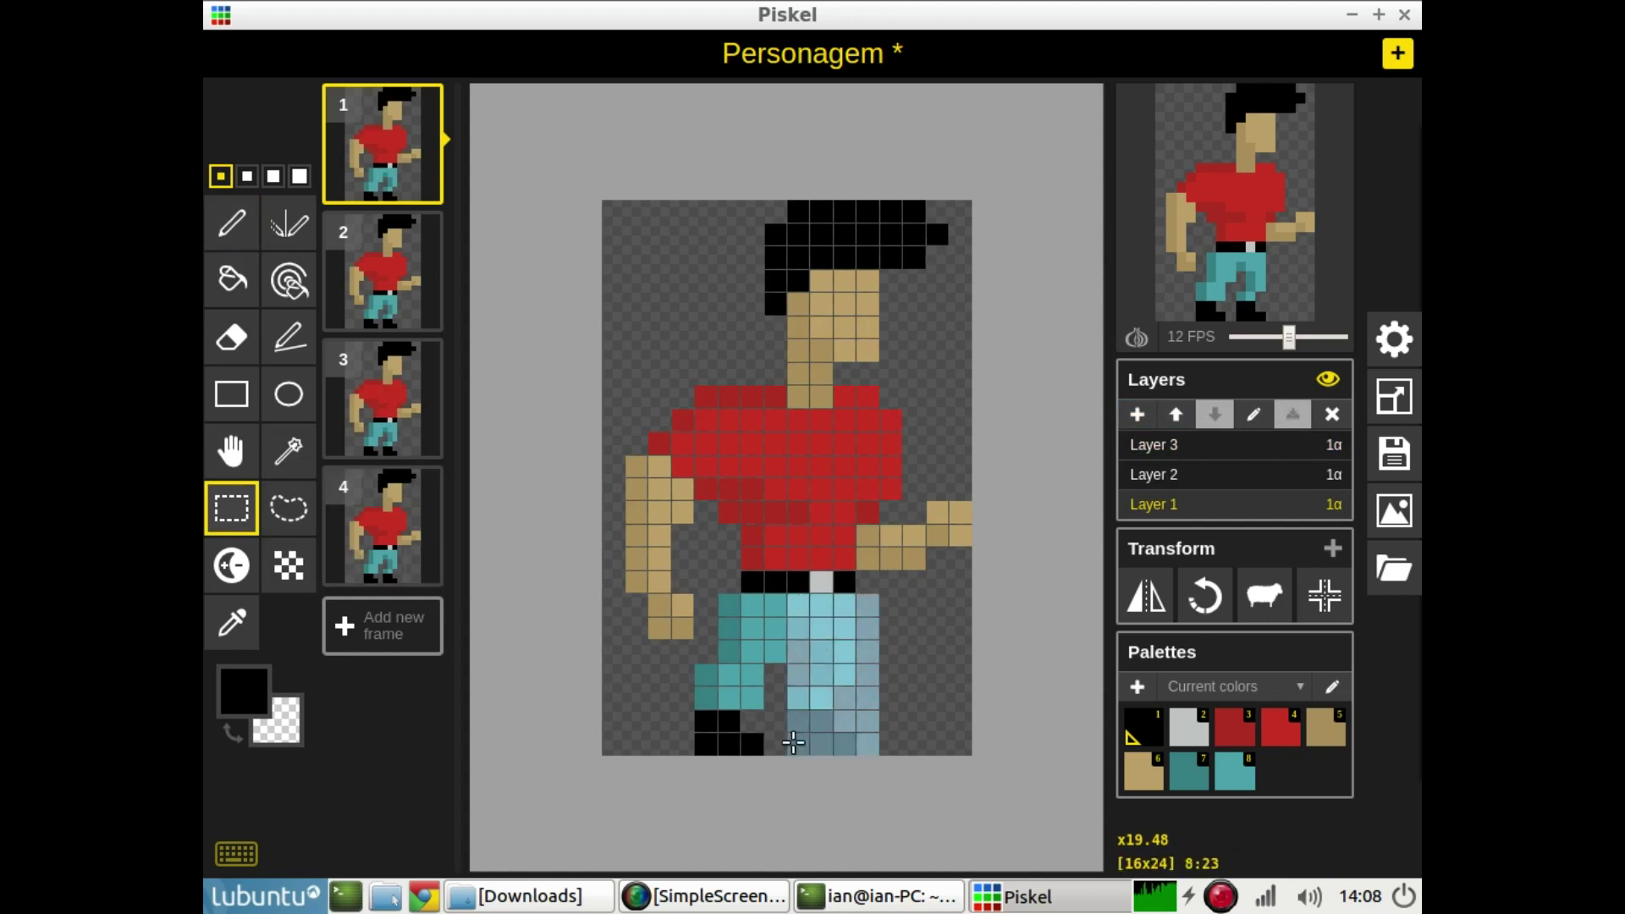
click(791, 735)
click(1151, 476)
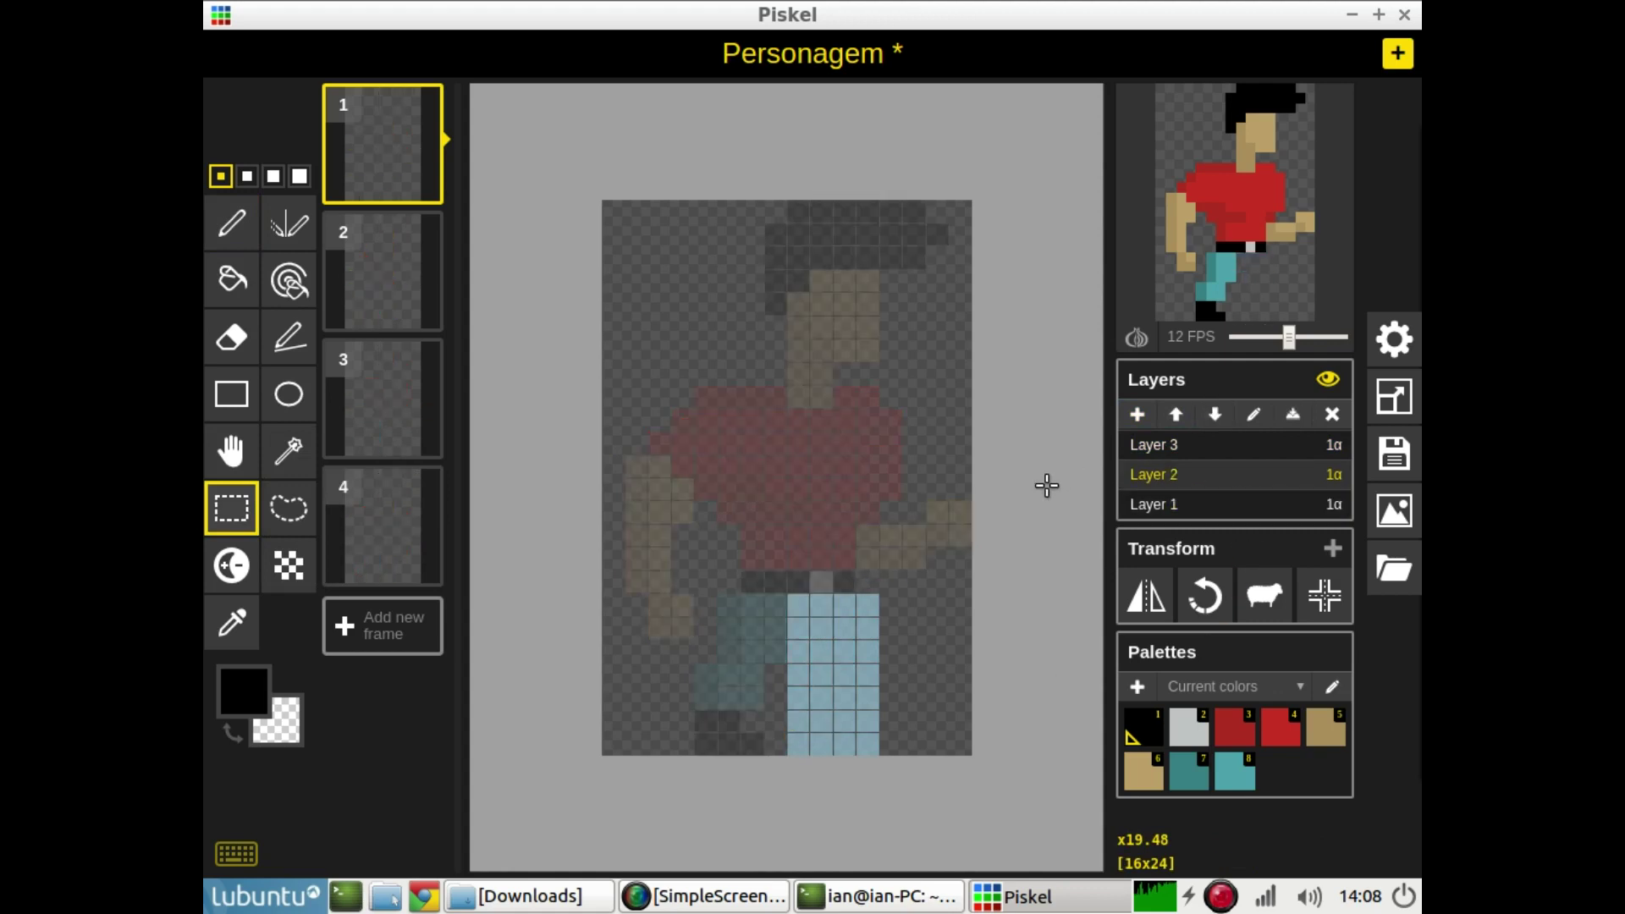
key(ctrl+v)
Cut the rear leg with its shoe out of Layer 1 in frame 1, paste it in place on Layer 3, and clear the selection
click(1182, 508)
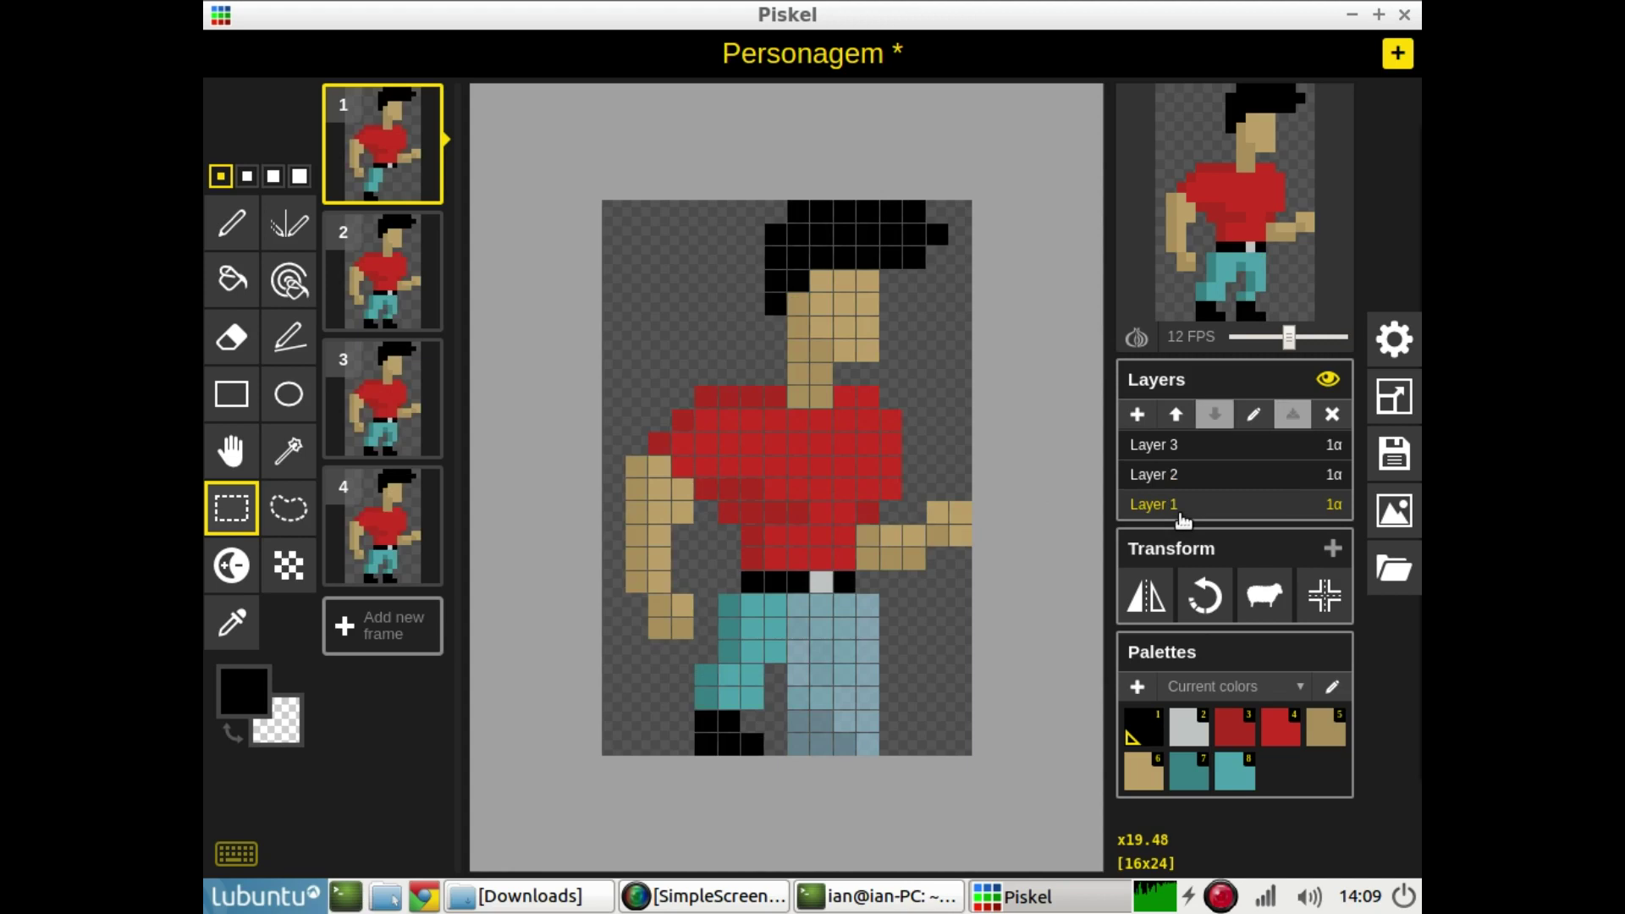
drag(706, 597, 771, 750)
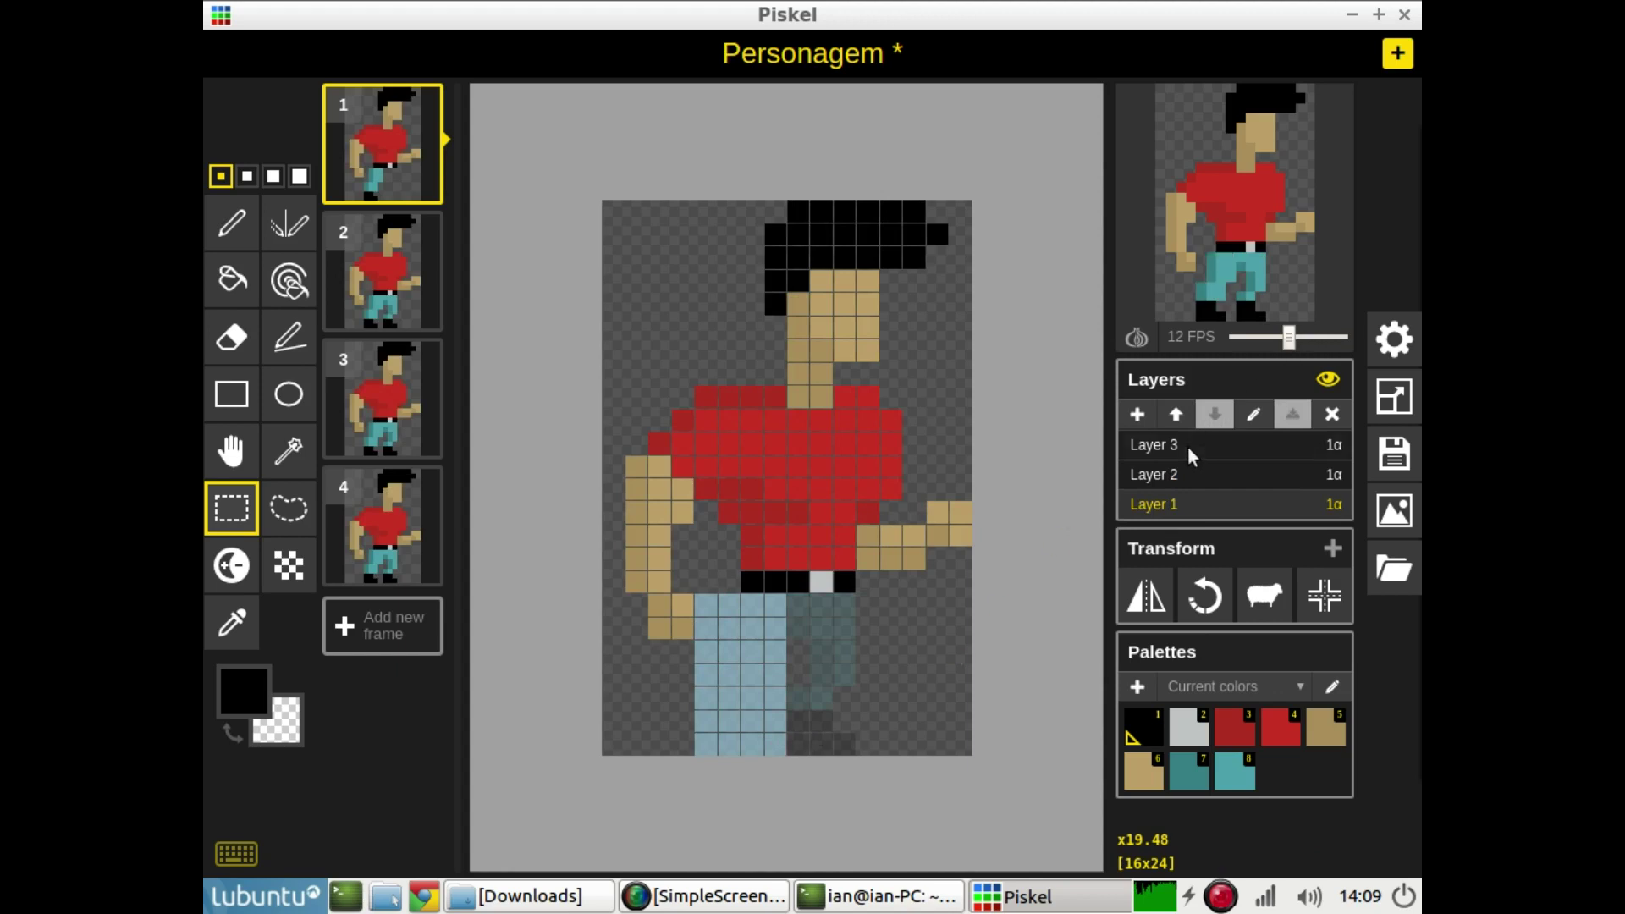
click(1135, 454)
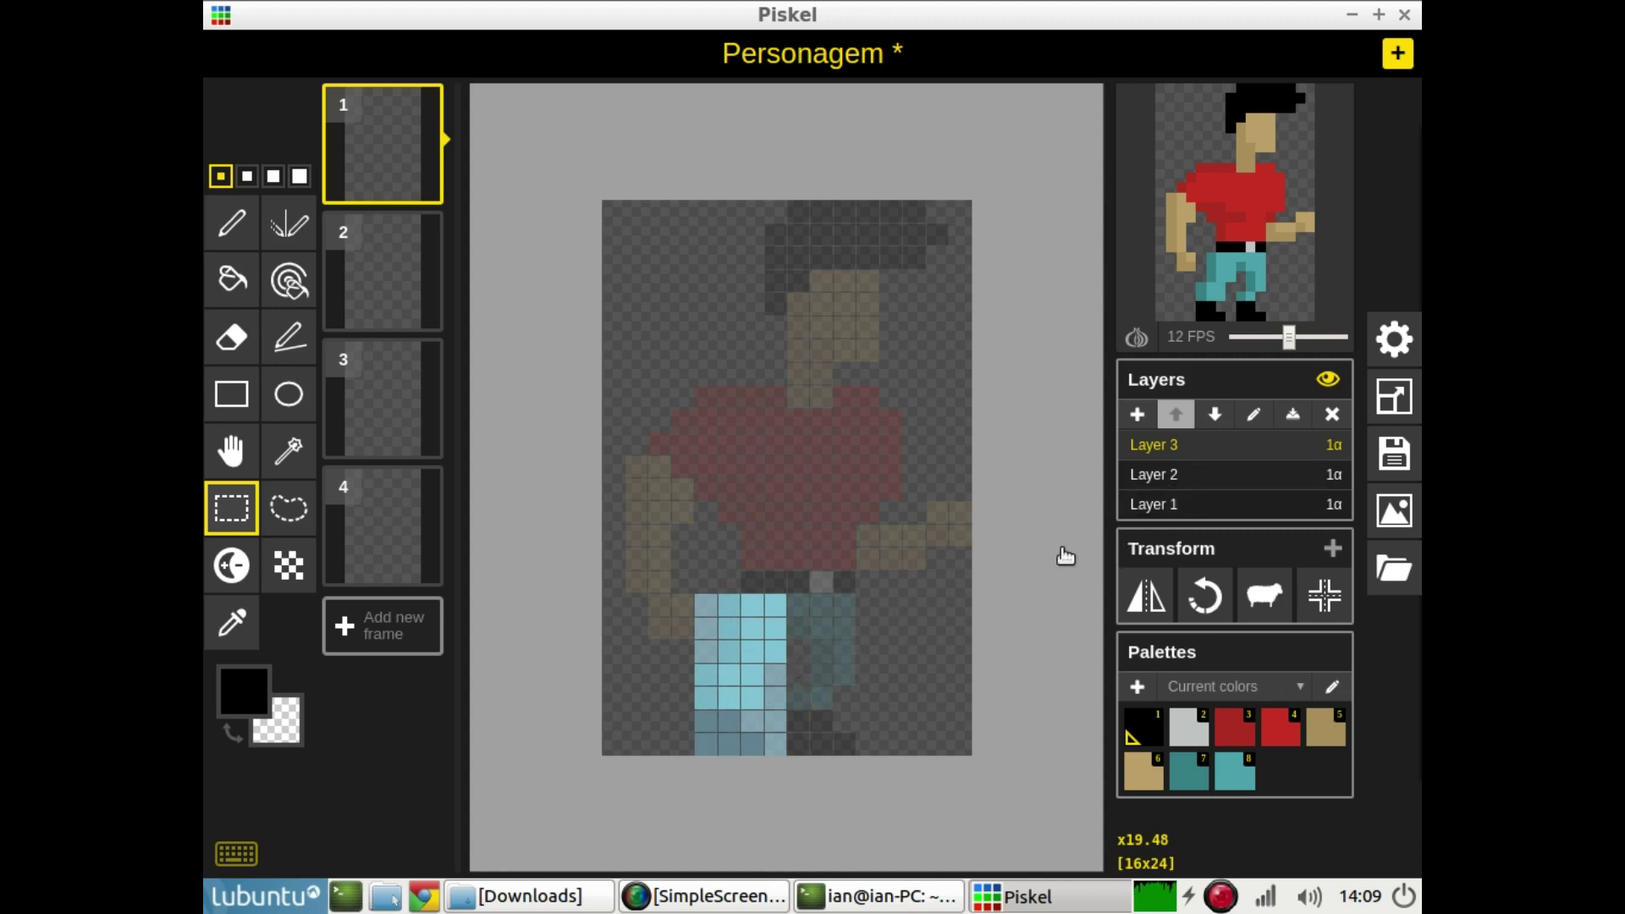
click(1186, 507)
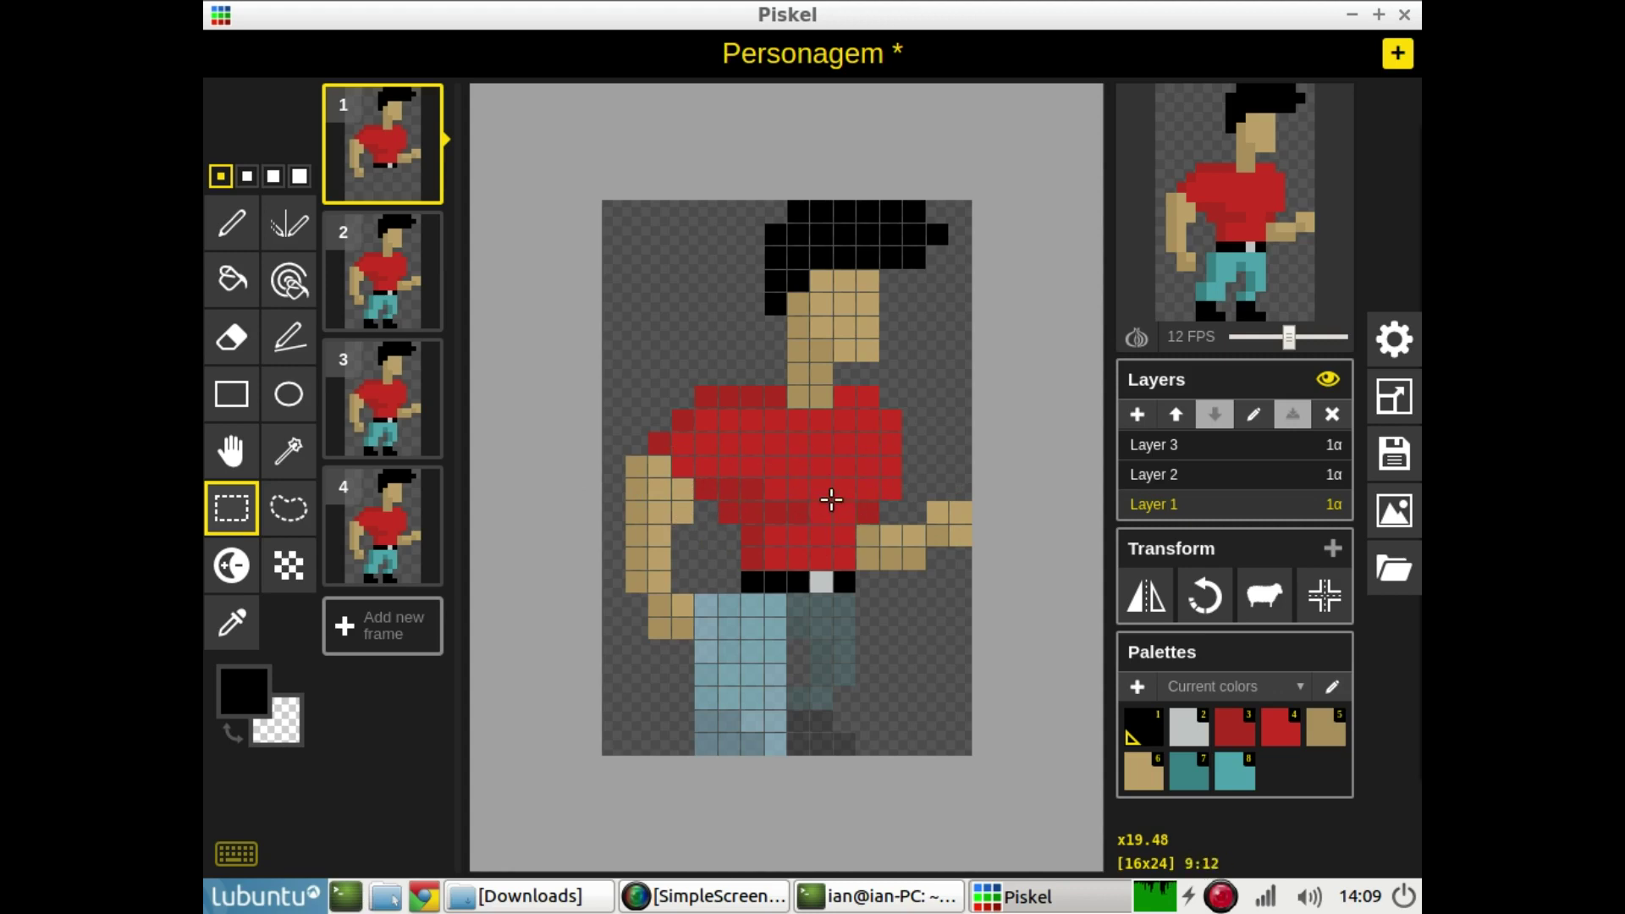
click(1042, 442)
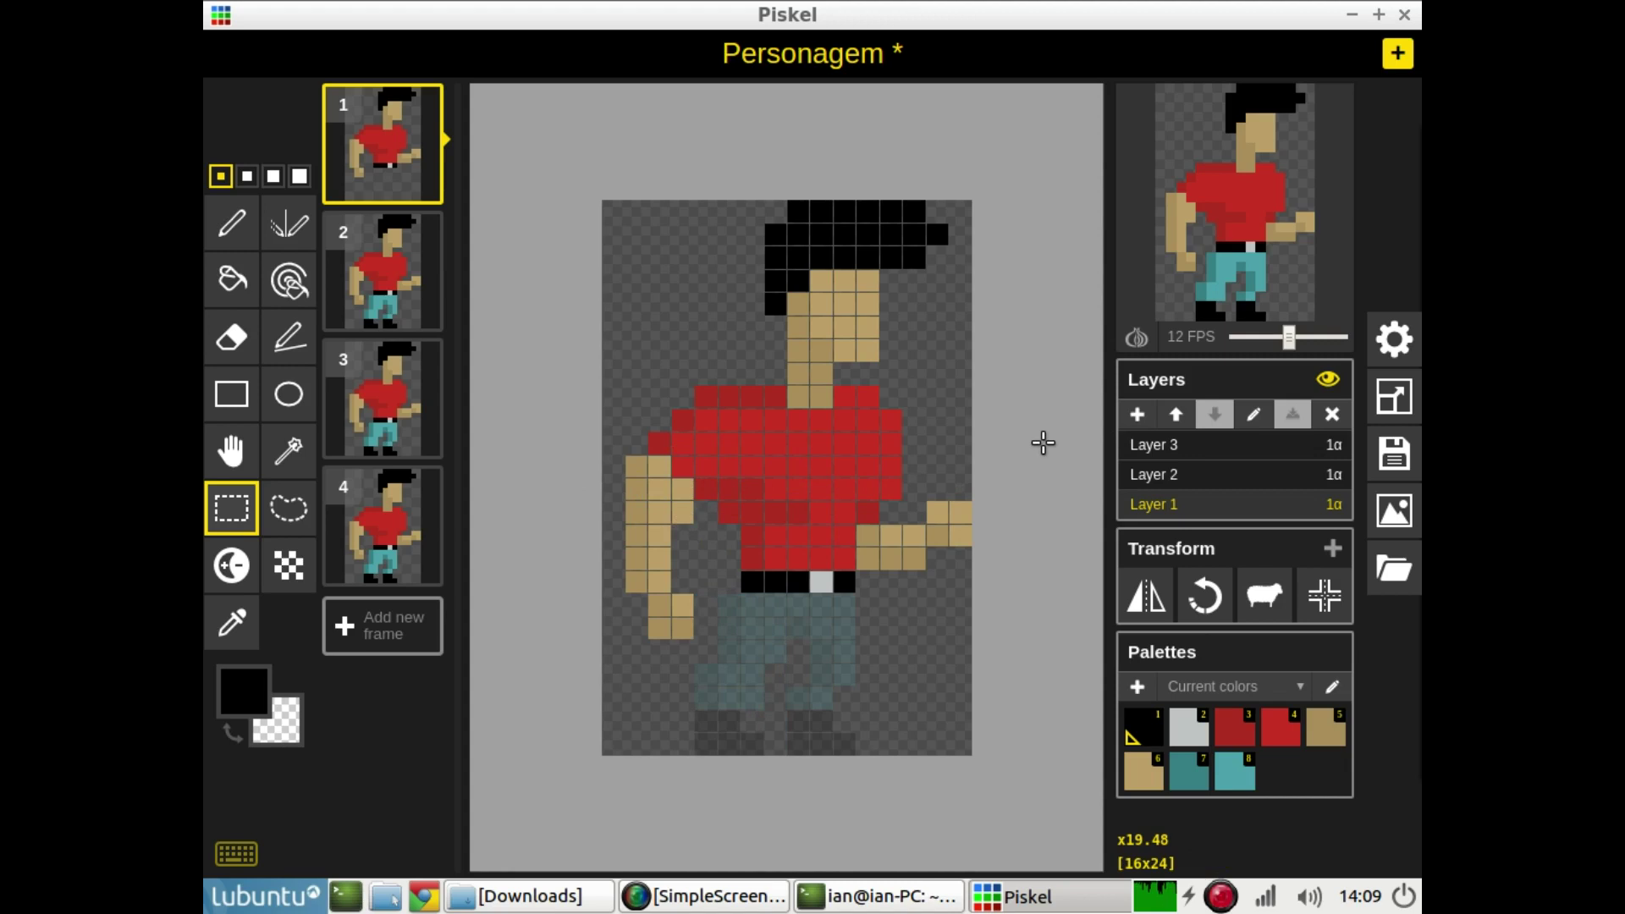
On Layer 2, draw a forward-stretched shin for the front leg with light teal pixels
click(1156, 482)
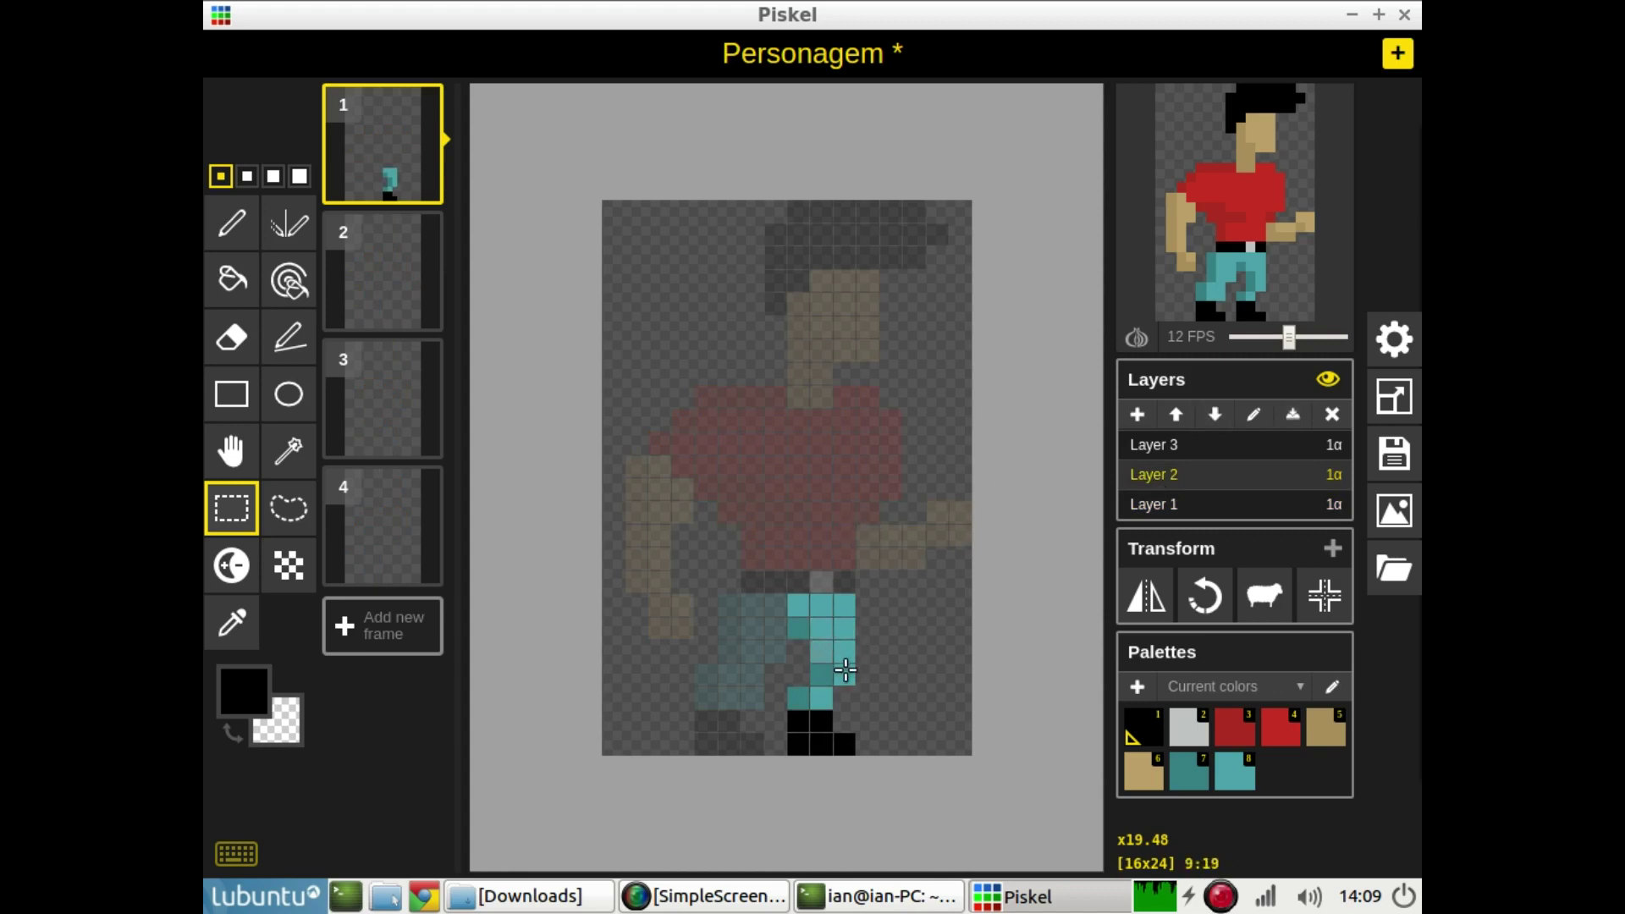
drag(820, 657, 870, 689)
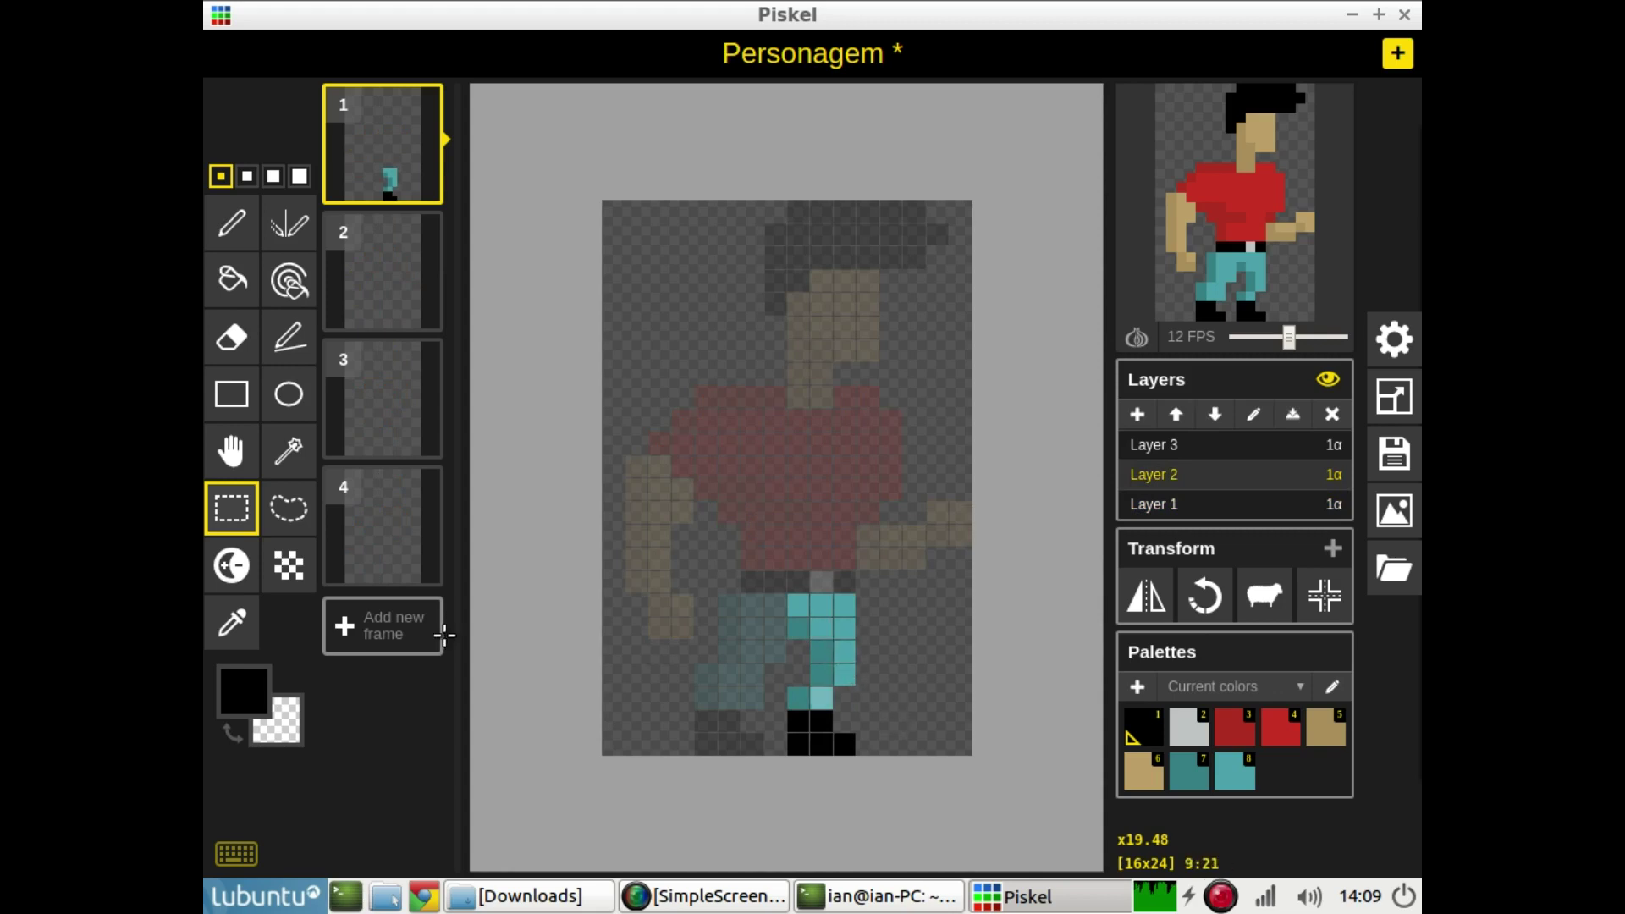
click(1223, 769)
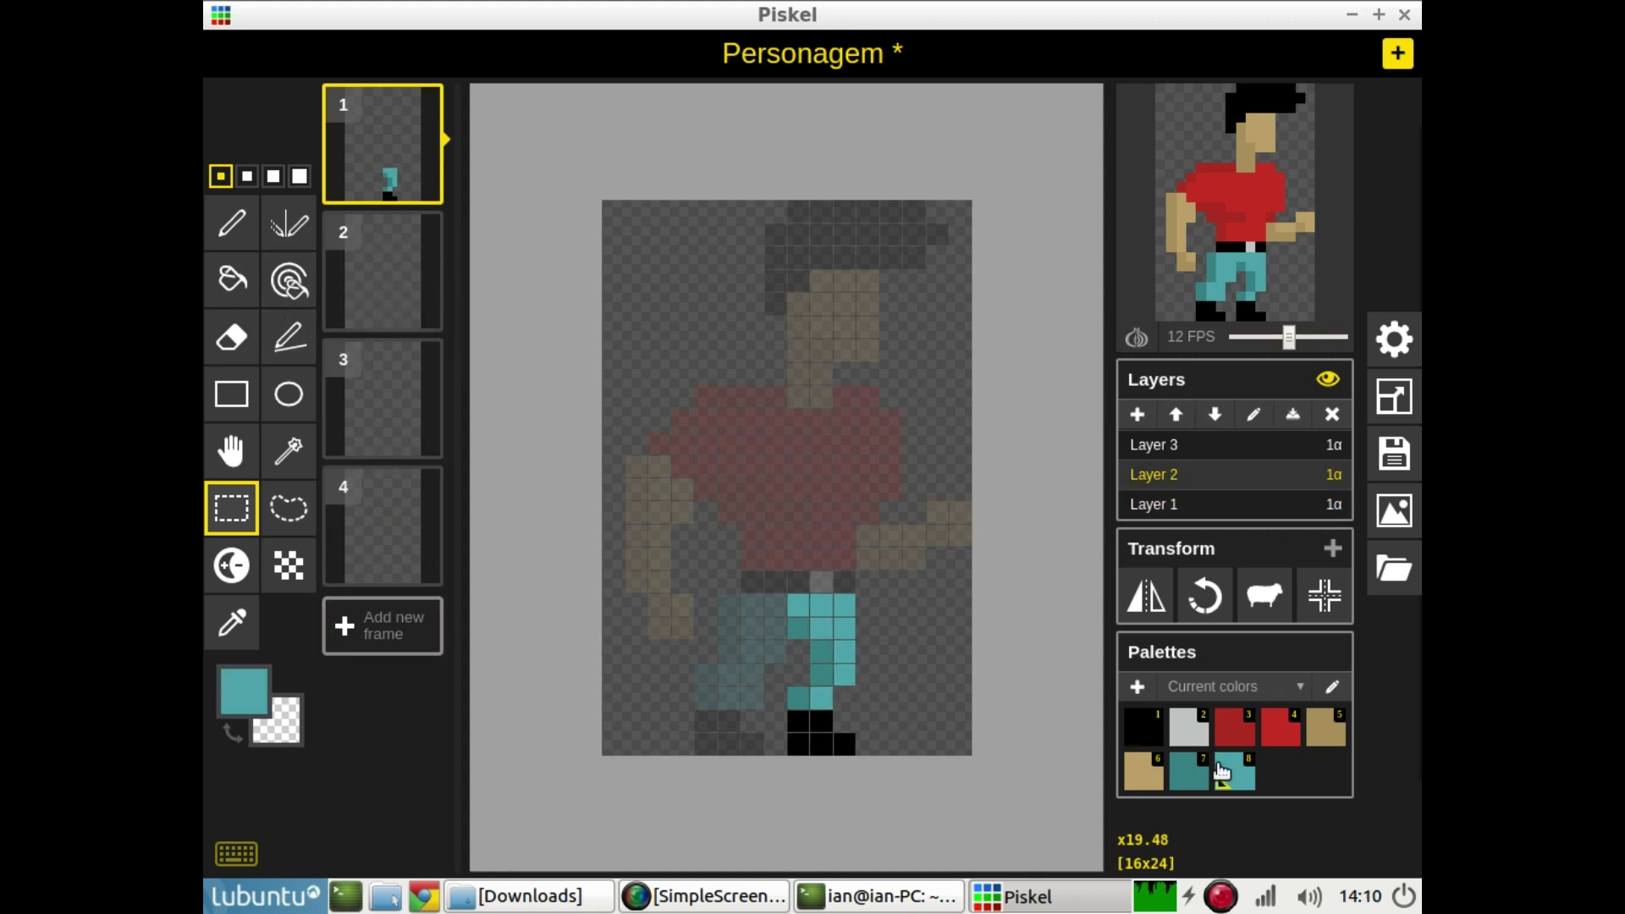
click(235, 240)
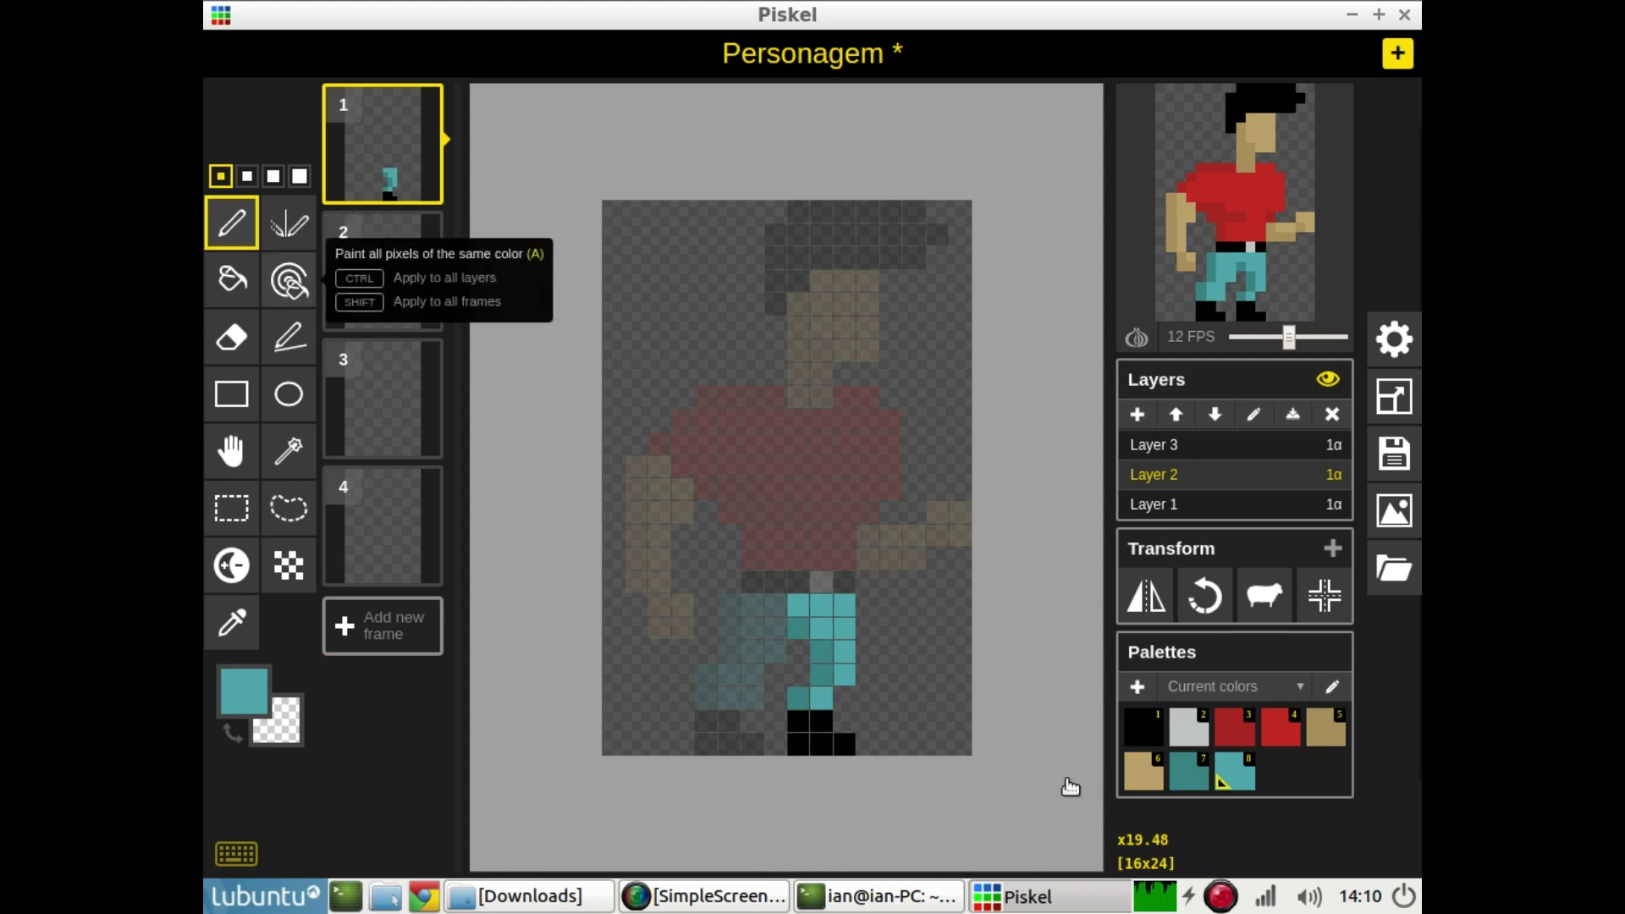
click(868, 651)
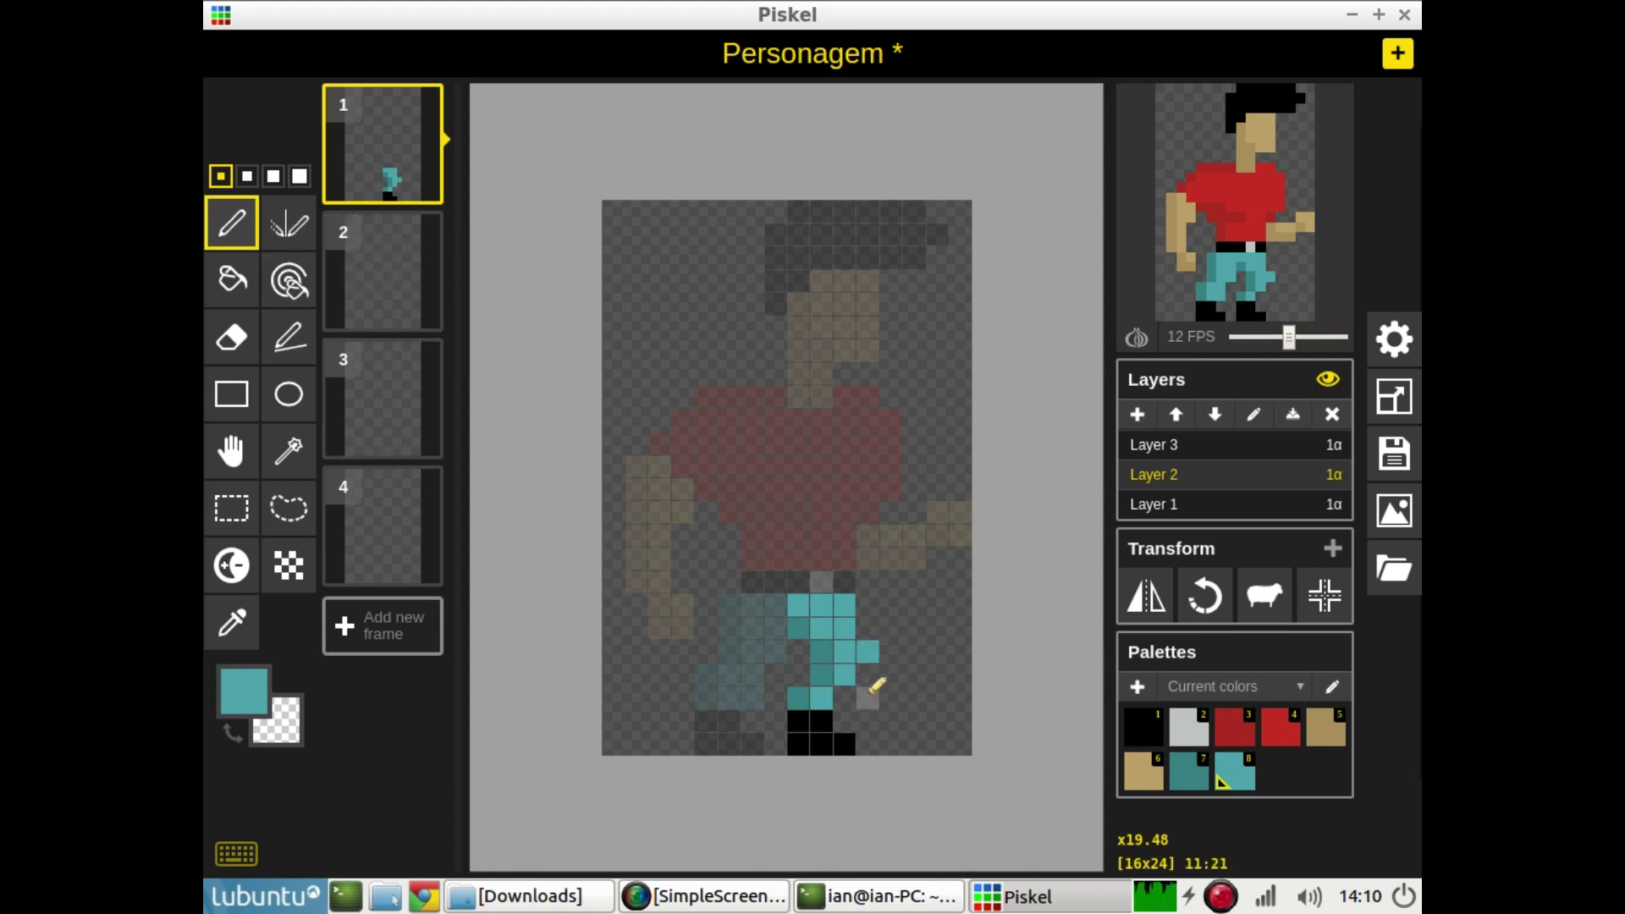
click(868, 697)
drag(877, 666, 887, 672)
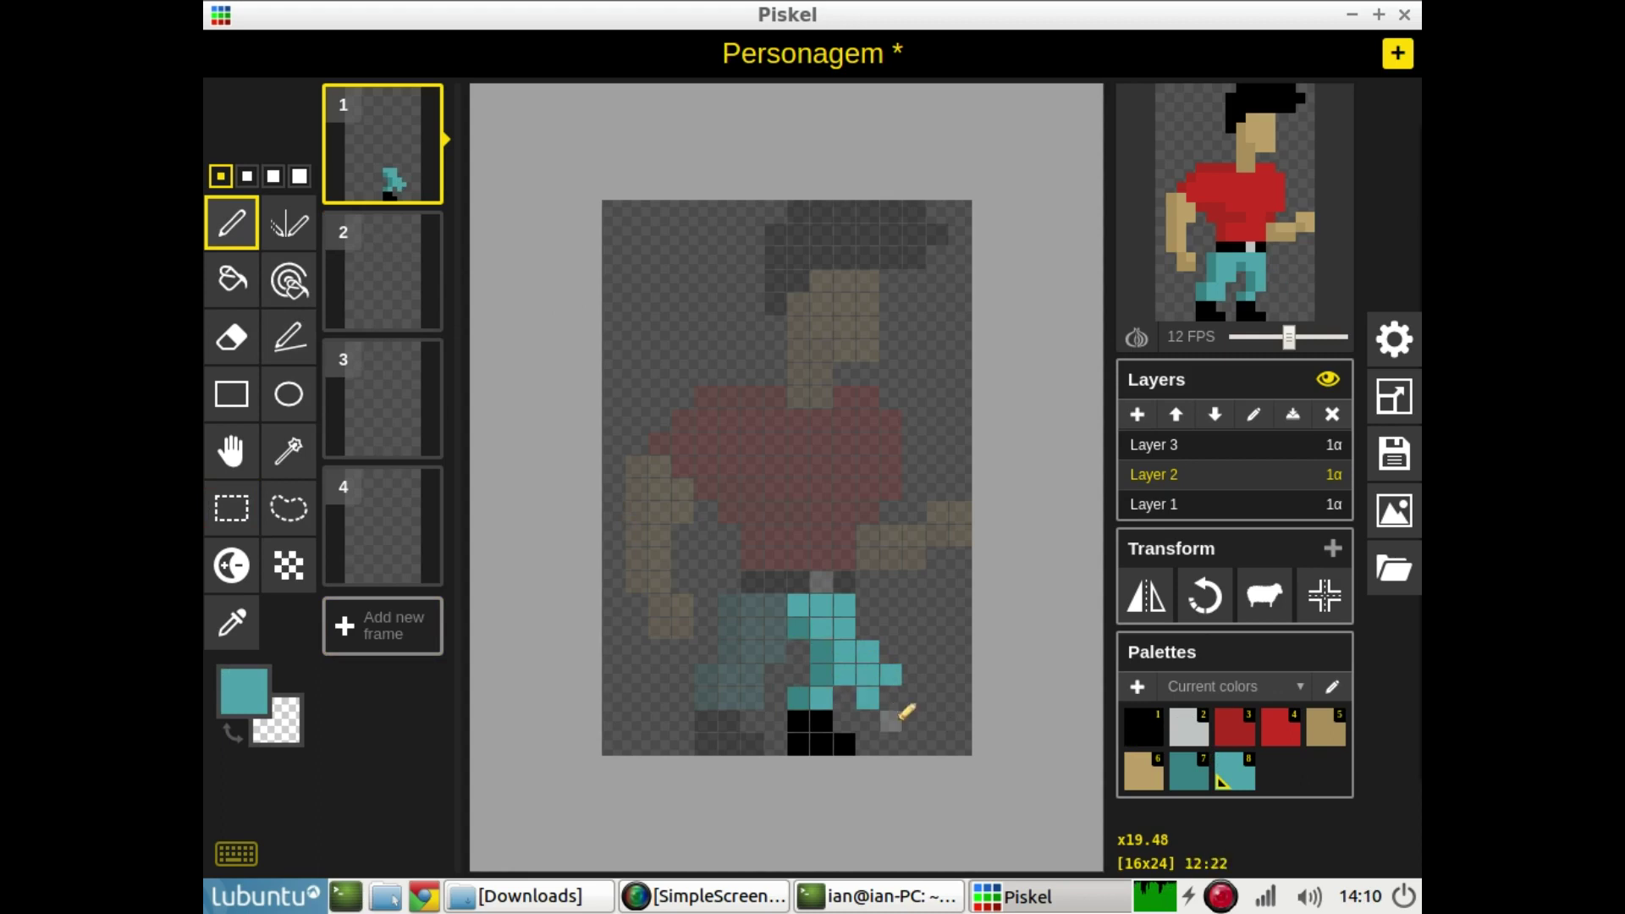
Draw a black shoe with a raised toe at the end of the stretched front leg, pixel by pixel
click(1133, 742)
click(890, 698)
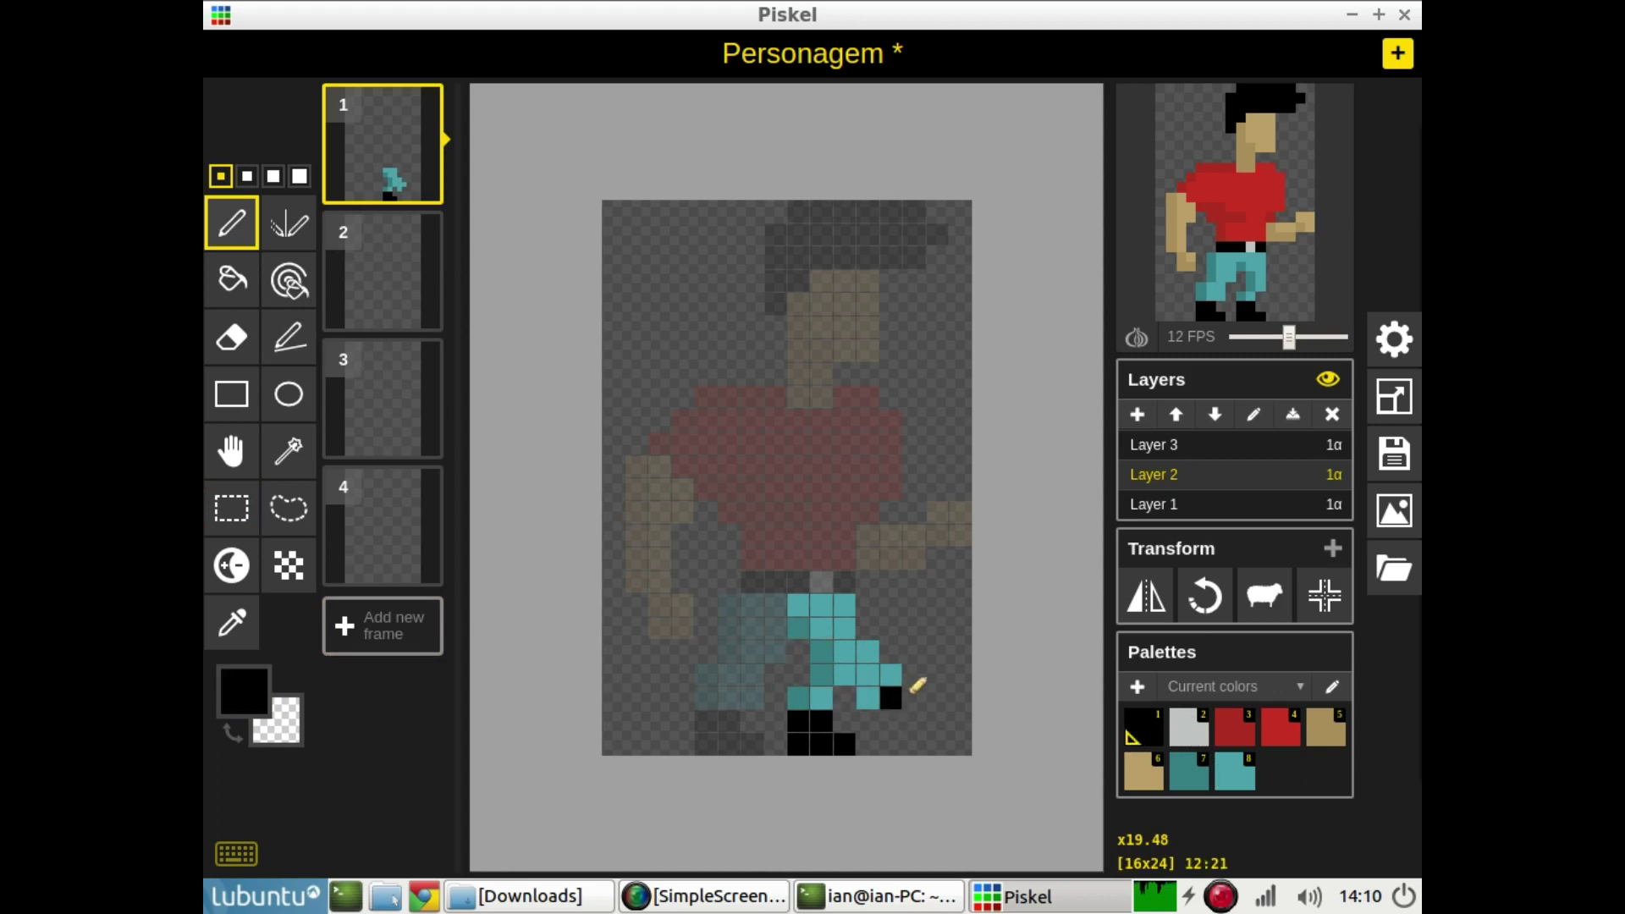
click(913, 698)
click(892, 721)
click(914, 721)
click(937, 698)
click(937, 675)
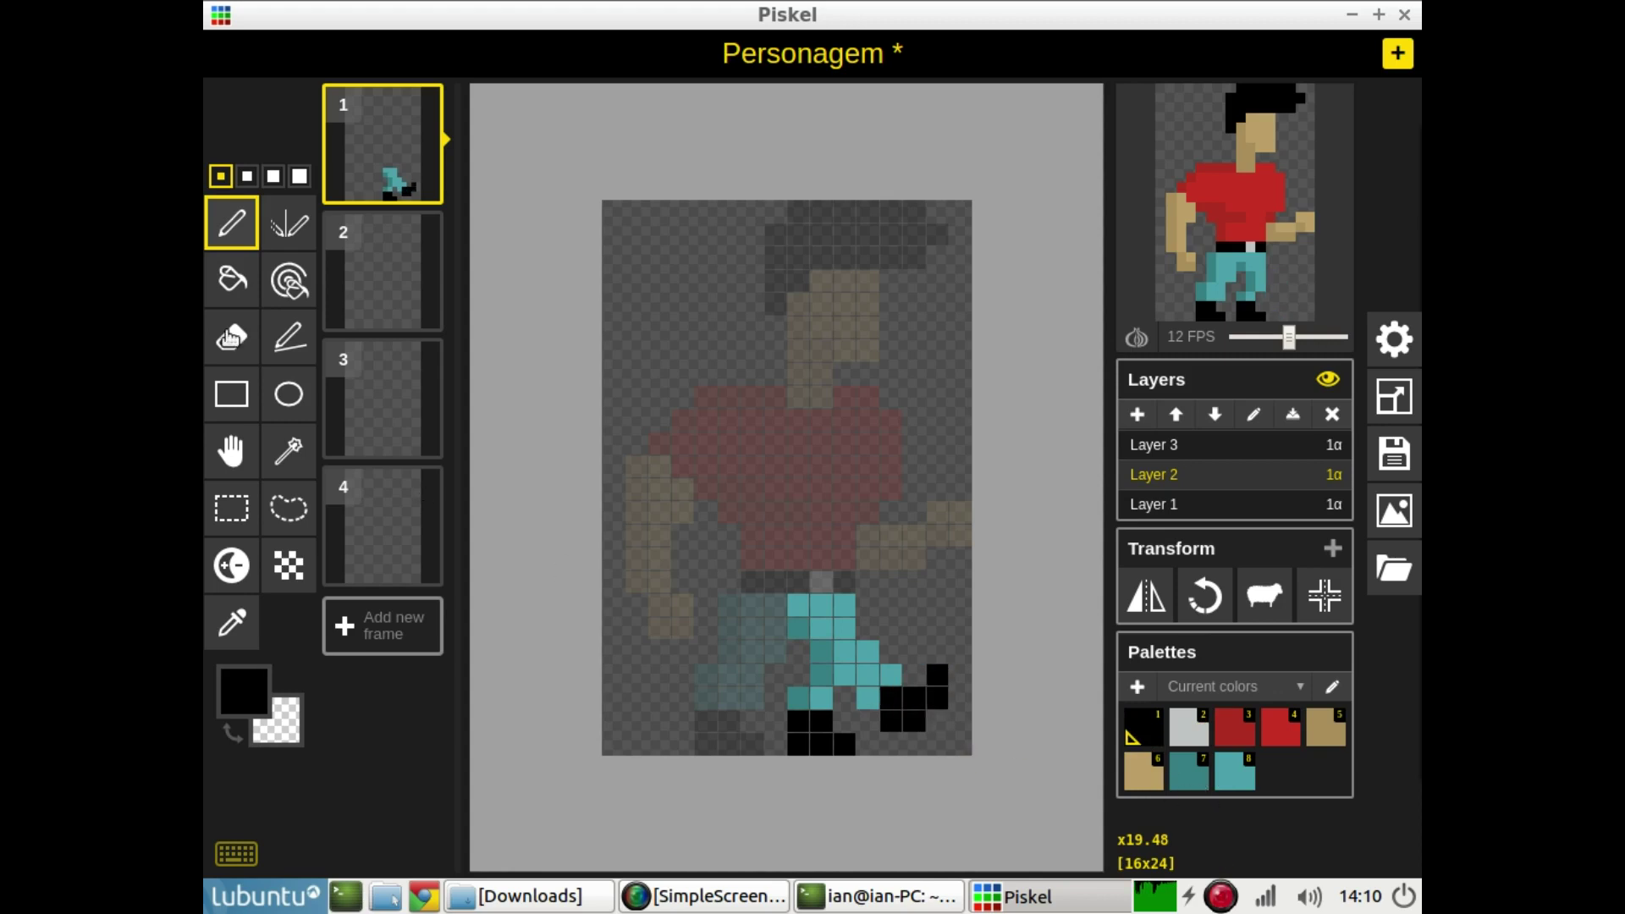
Erase the front leg's old shin and shoe pixels, and set the pen to the dark teal
click(246, 352)
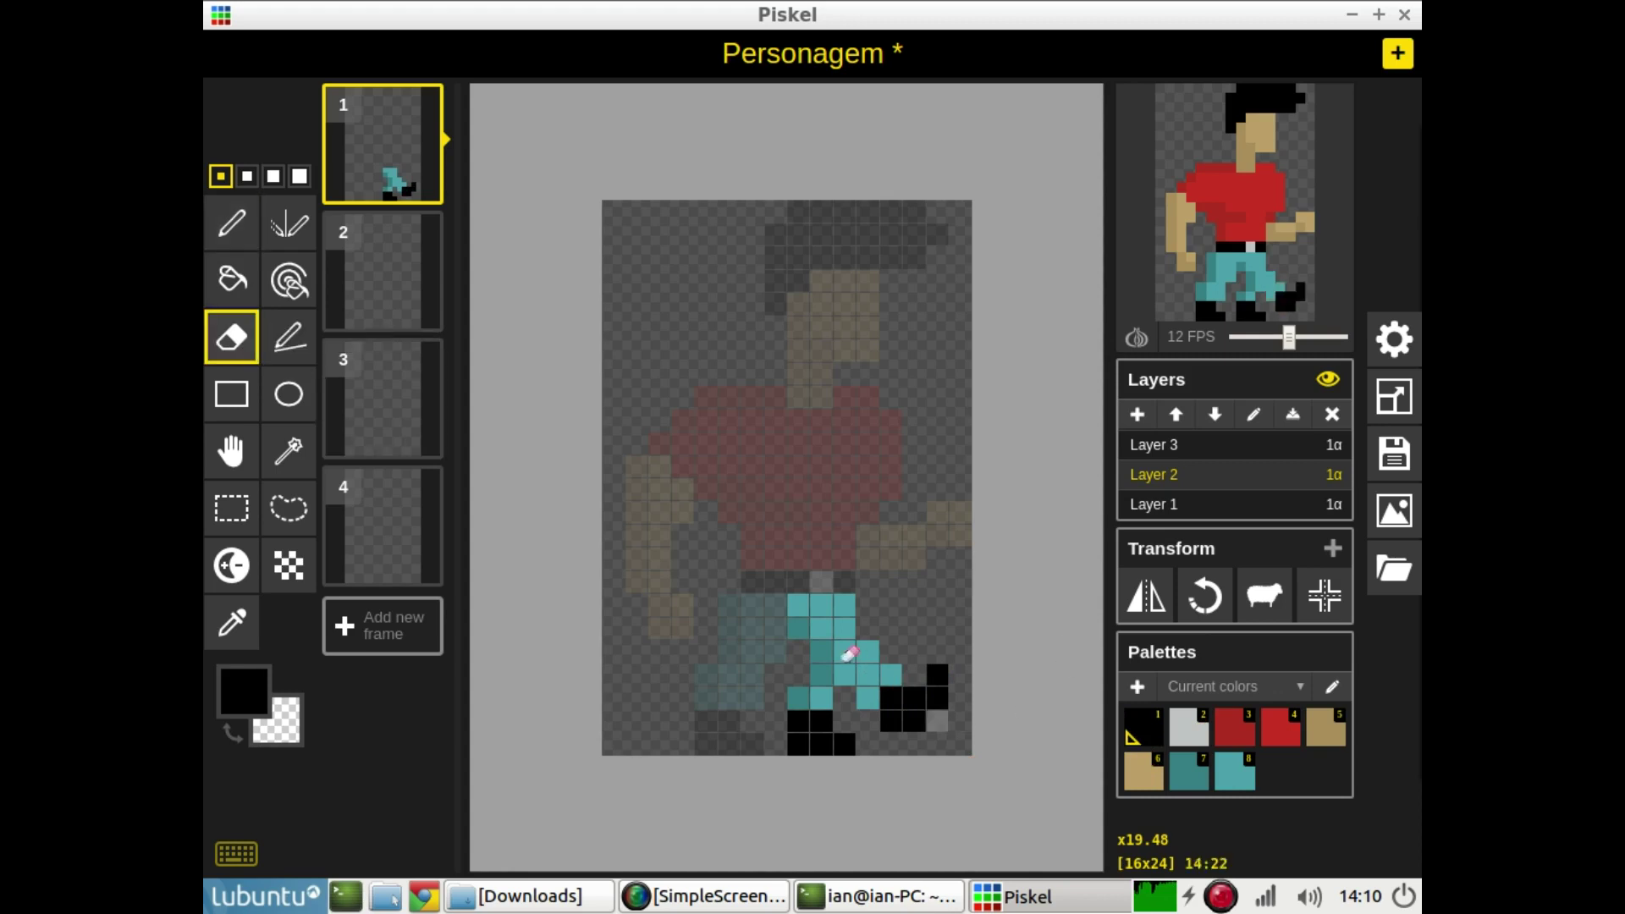
mouse_move(834, 661)
mouse_down()
mouse_move(846, 733)
mouse_move(798, 728)
mouse_move(800, 691)
mouse_move(844, 708)
mouse_up()
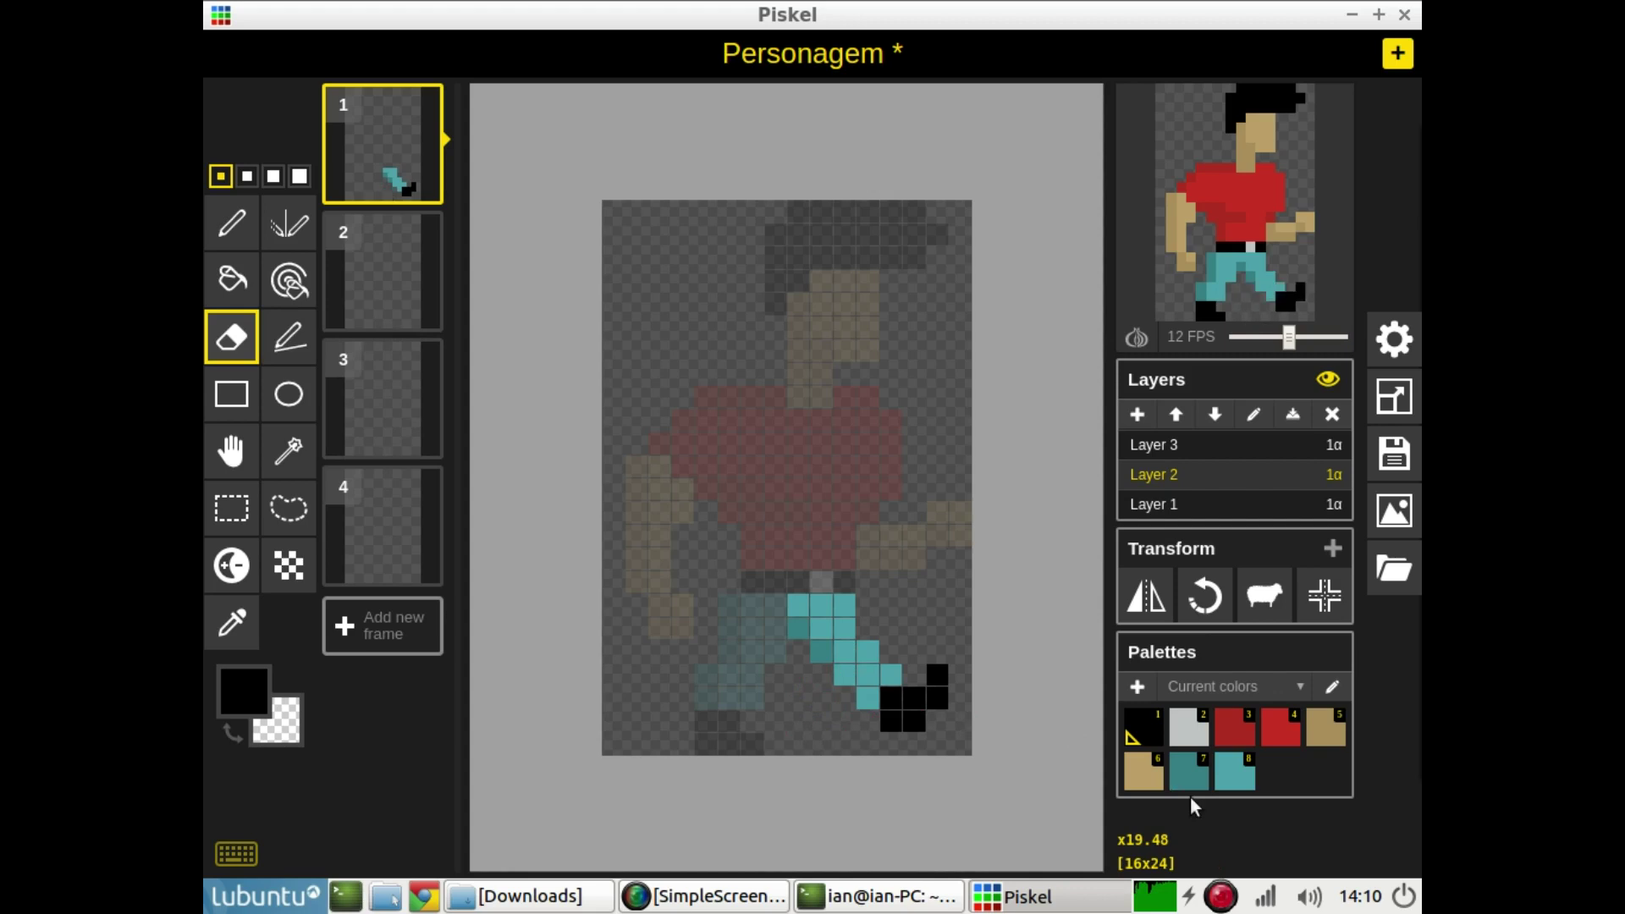
key(7)
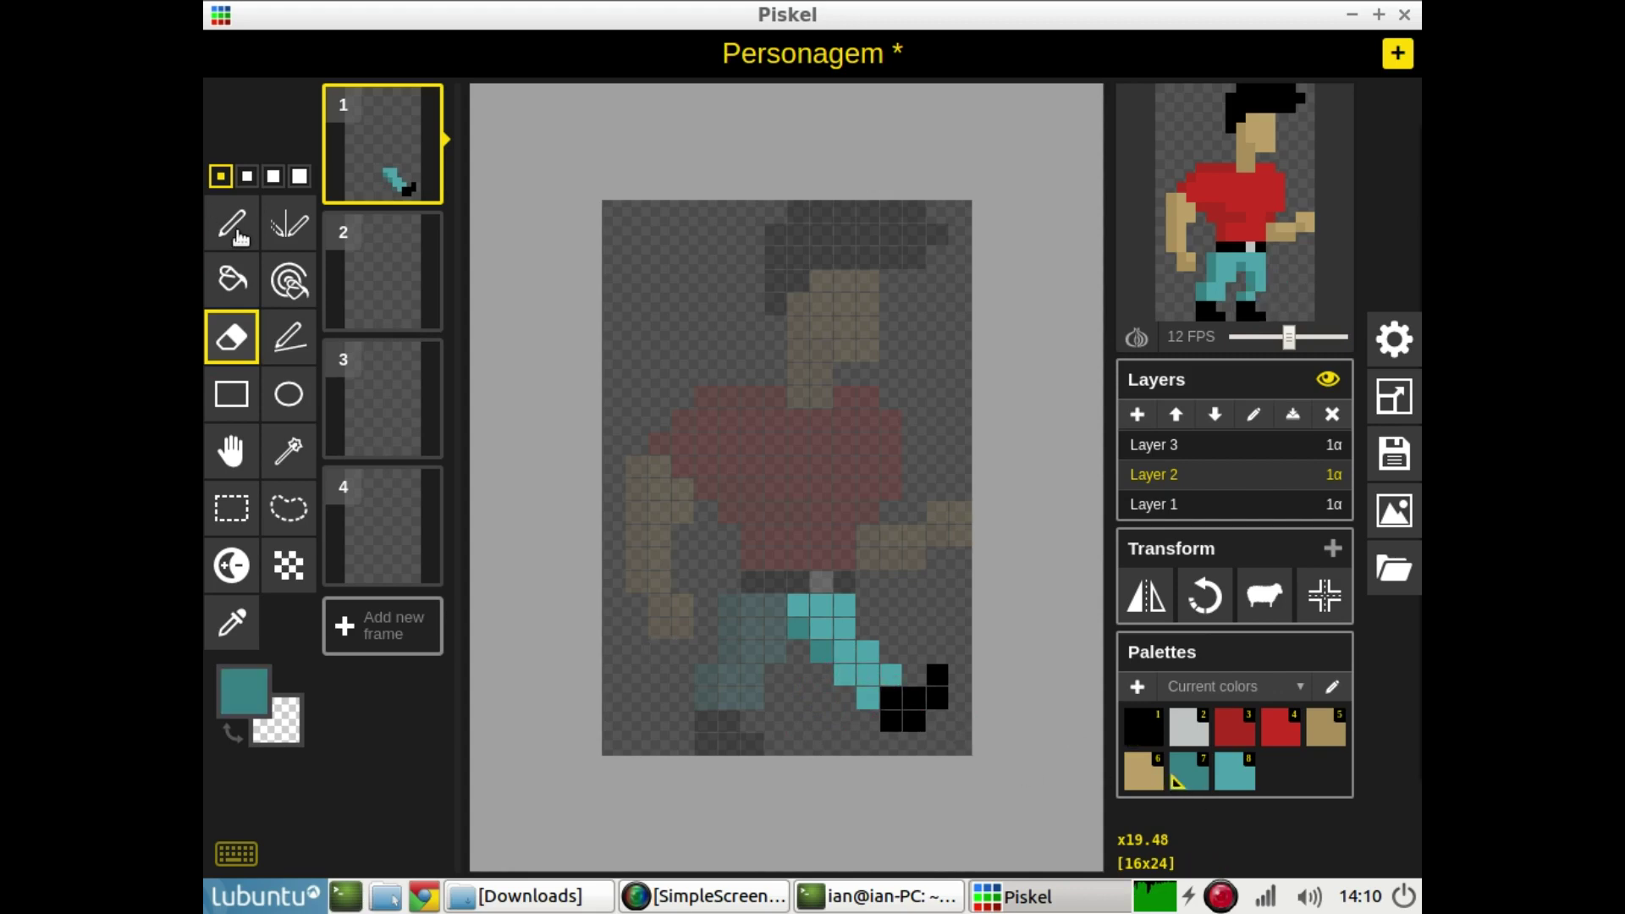
key(p)
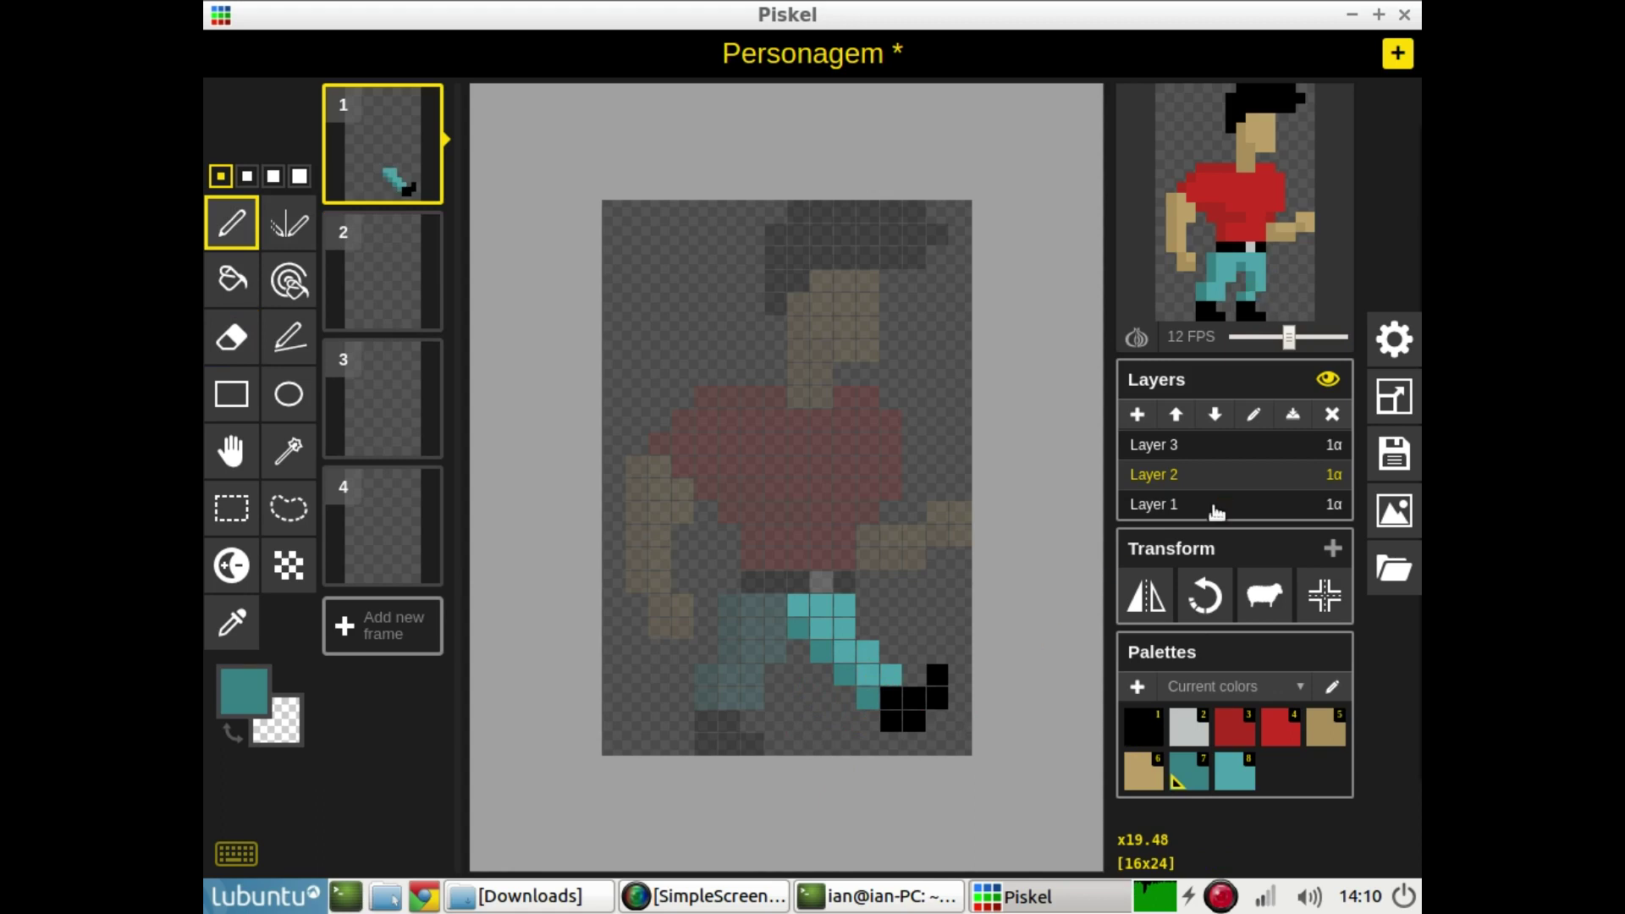
Lower the animation preview speed to 5 FPS
drag(1293, 344, 1257, 340)
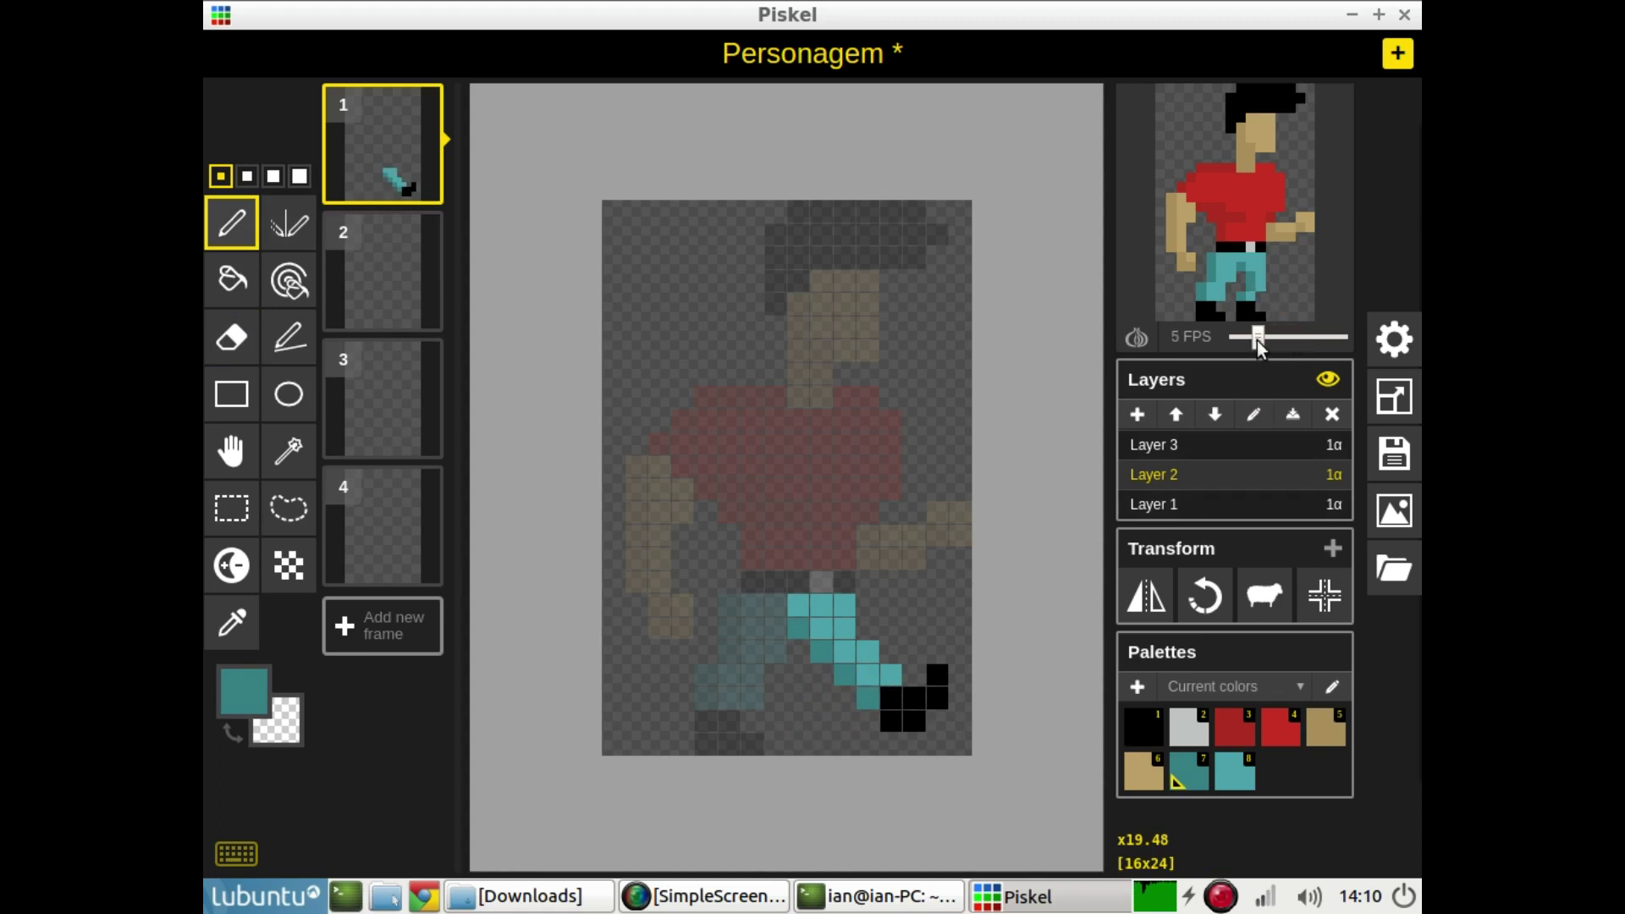
mouse_move(1261, 298)
On Layer 3, bend the rear leg backward by adding light teal pixels behind it and erasing surplus pixels along its front edge
click(1160, 450)
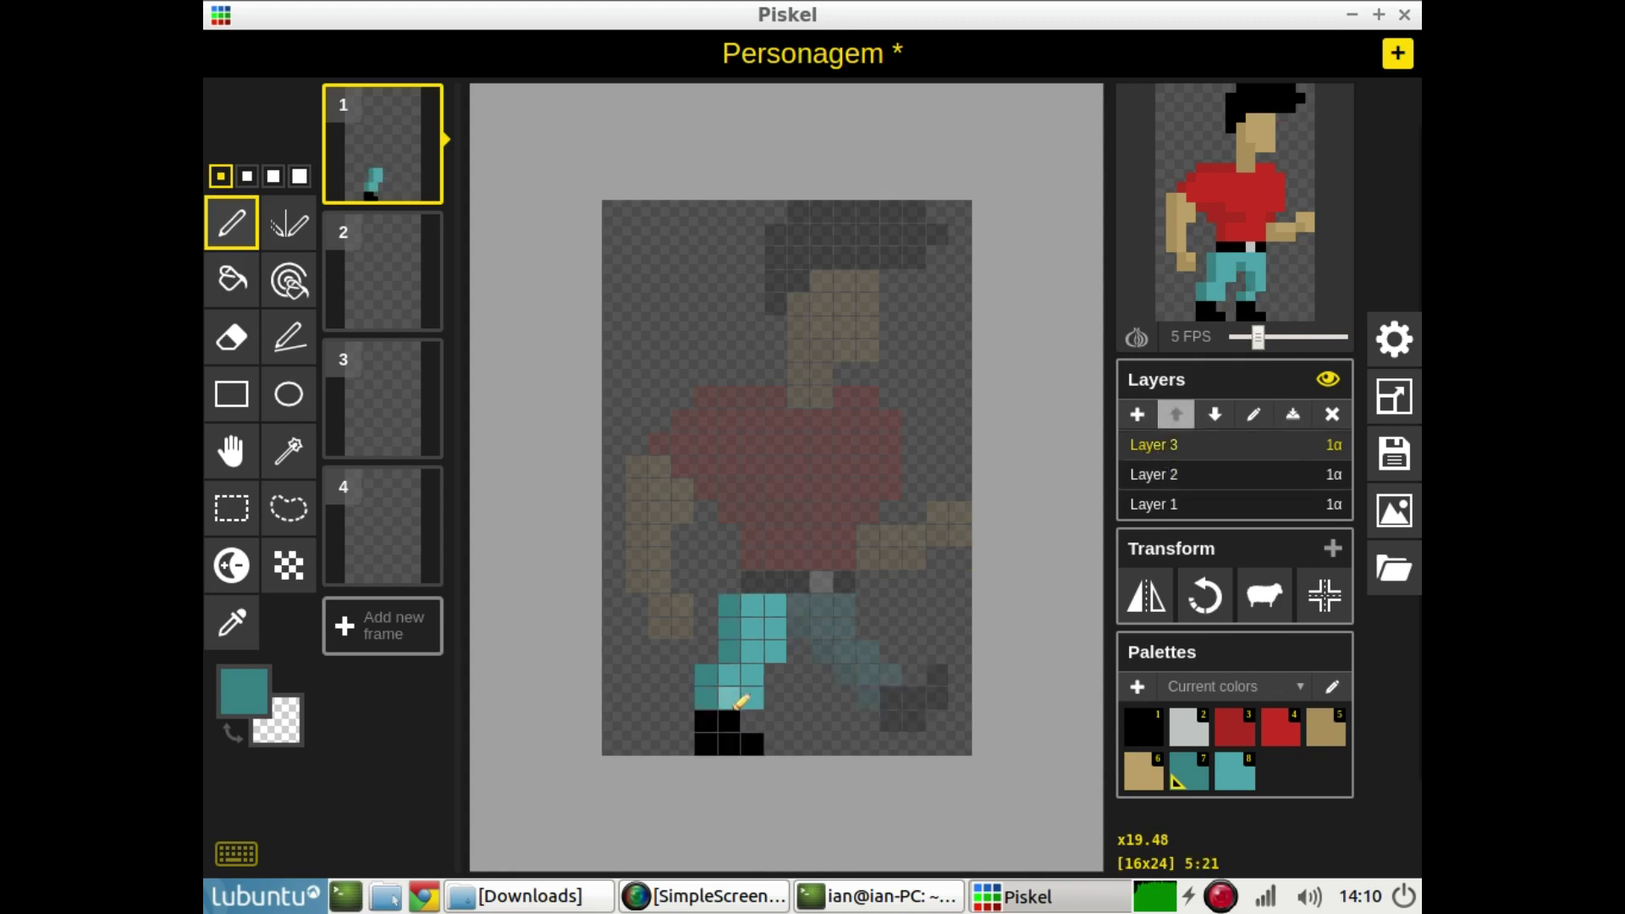
click(1235, 772)
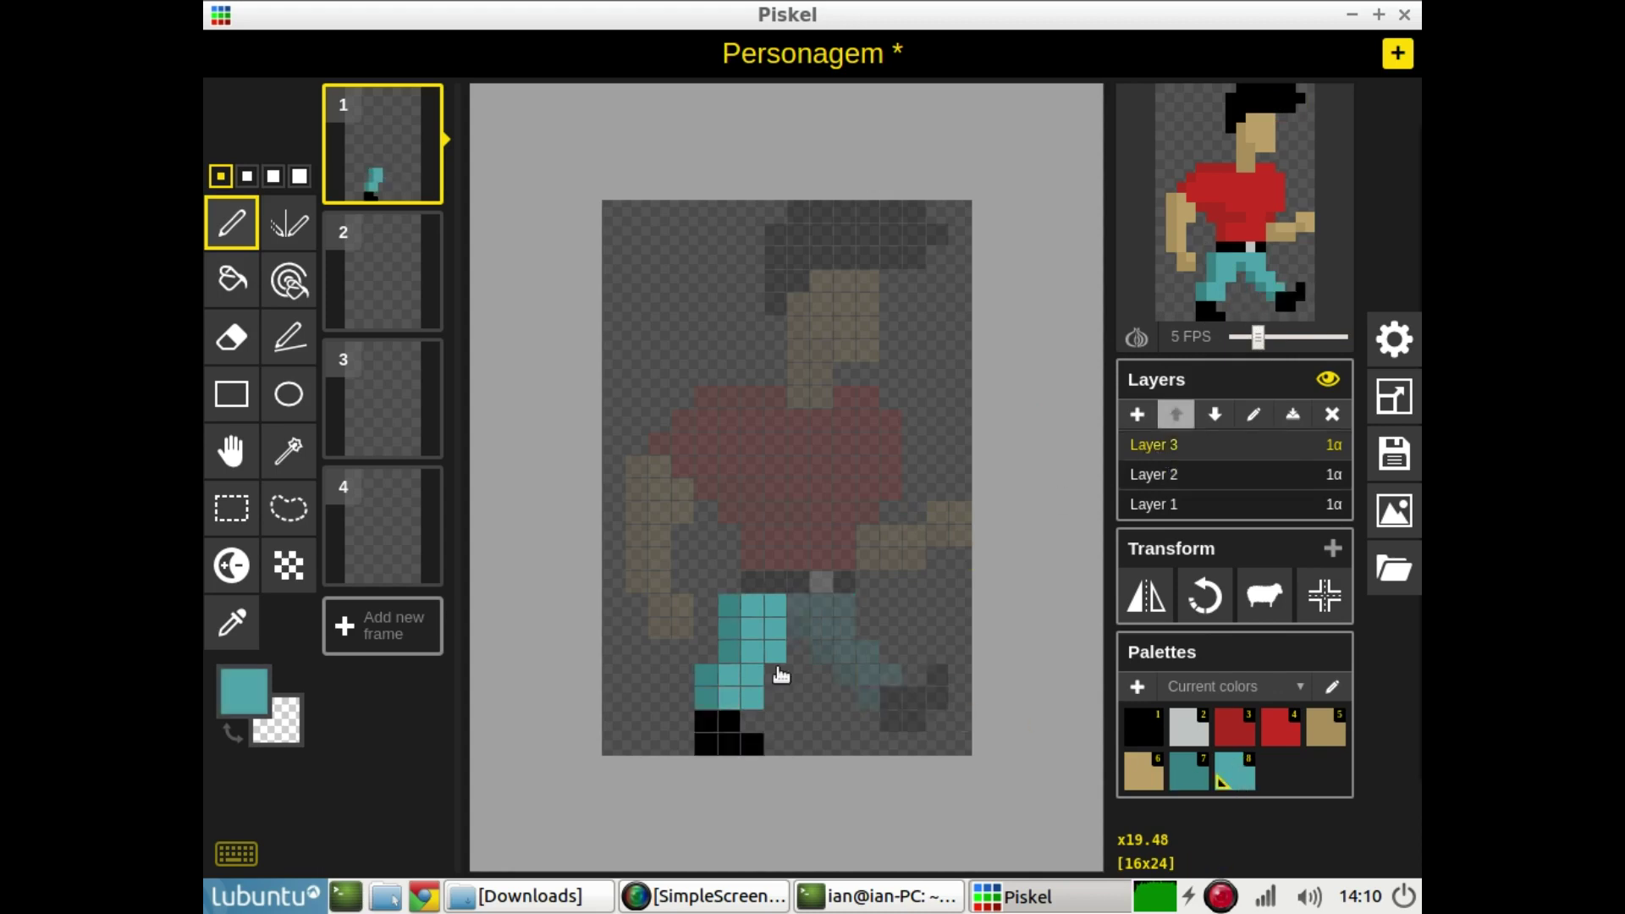
click(682, 674)
click(230, 342)
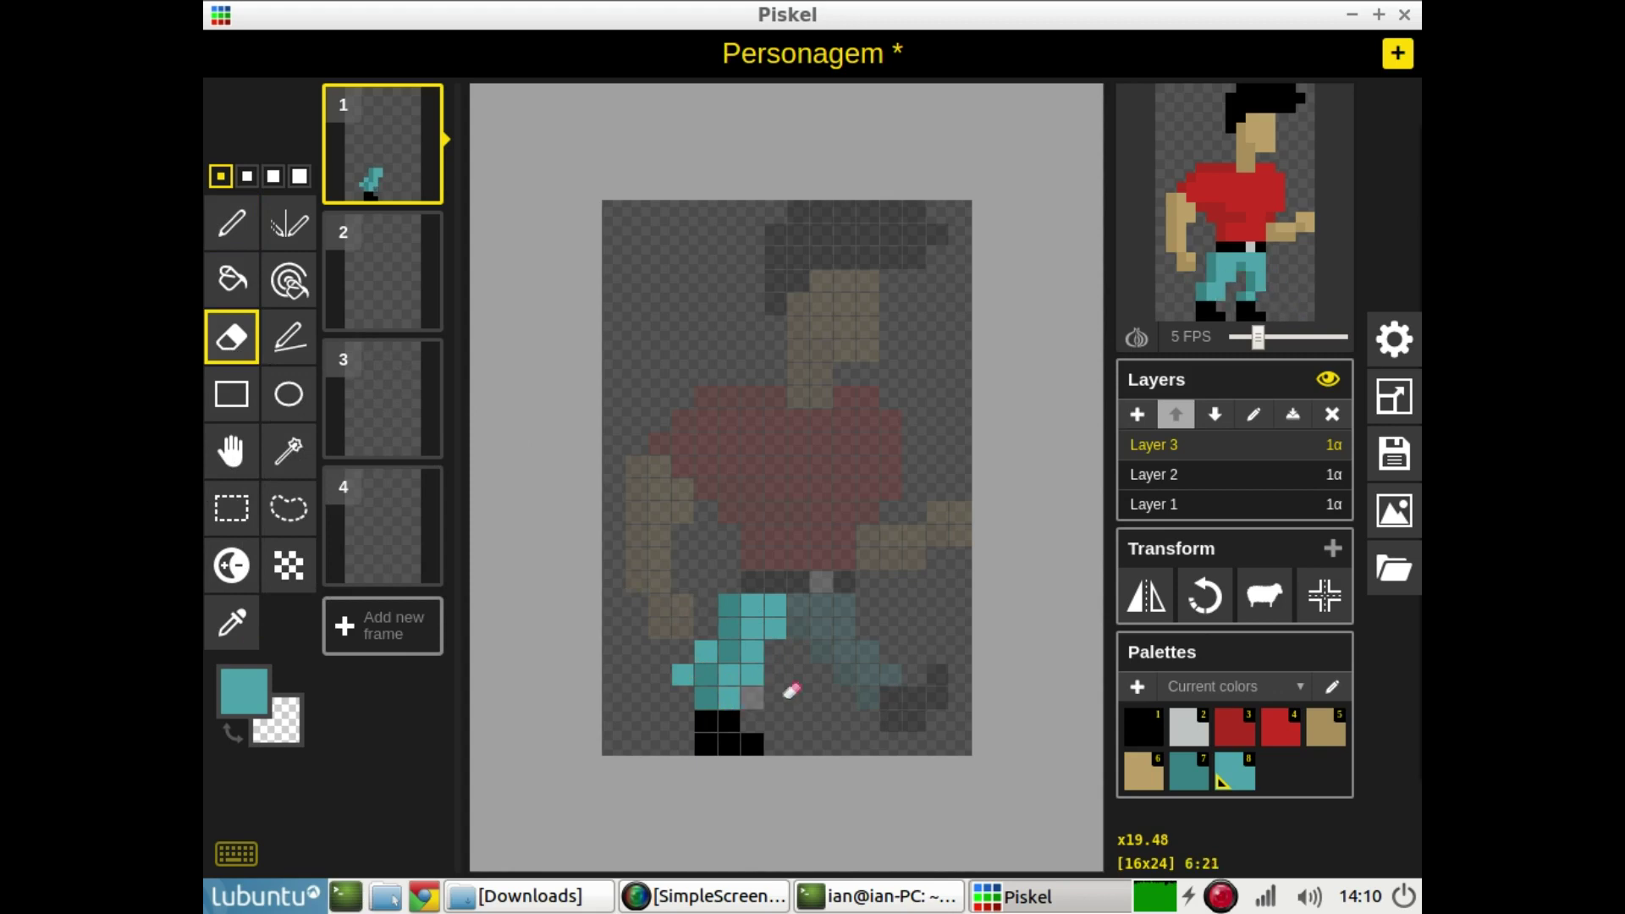
Redraw the rear leg's shoe in black with its heel raised backward, and erase the surplus pixels at the old toe
click(1139, 735)
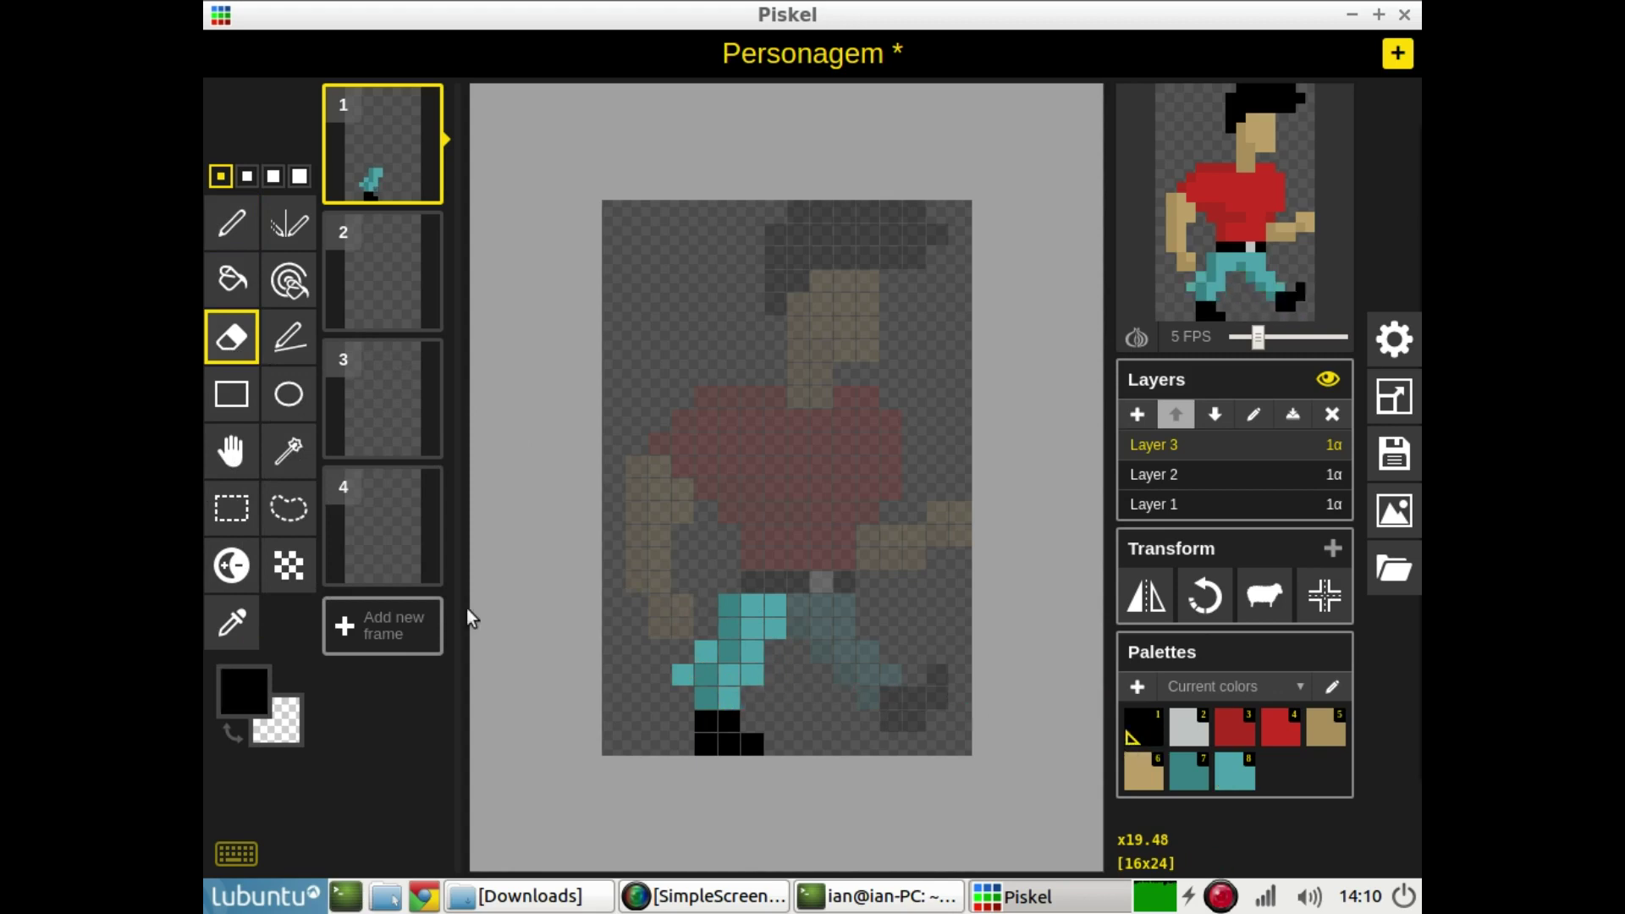
click(230, 223)
click(679, 696)
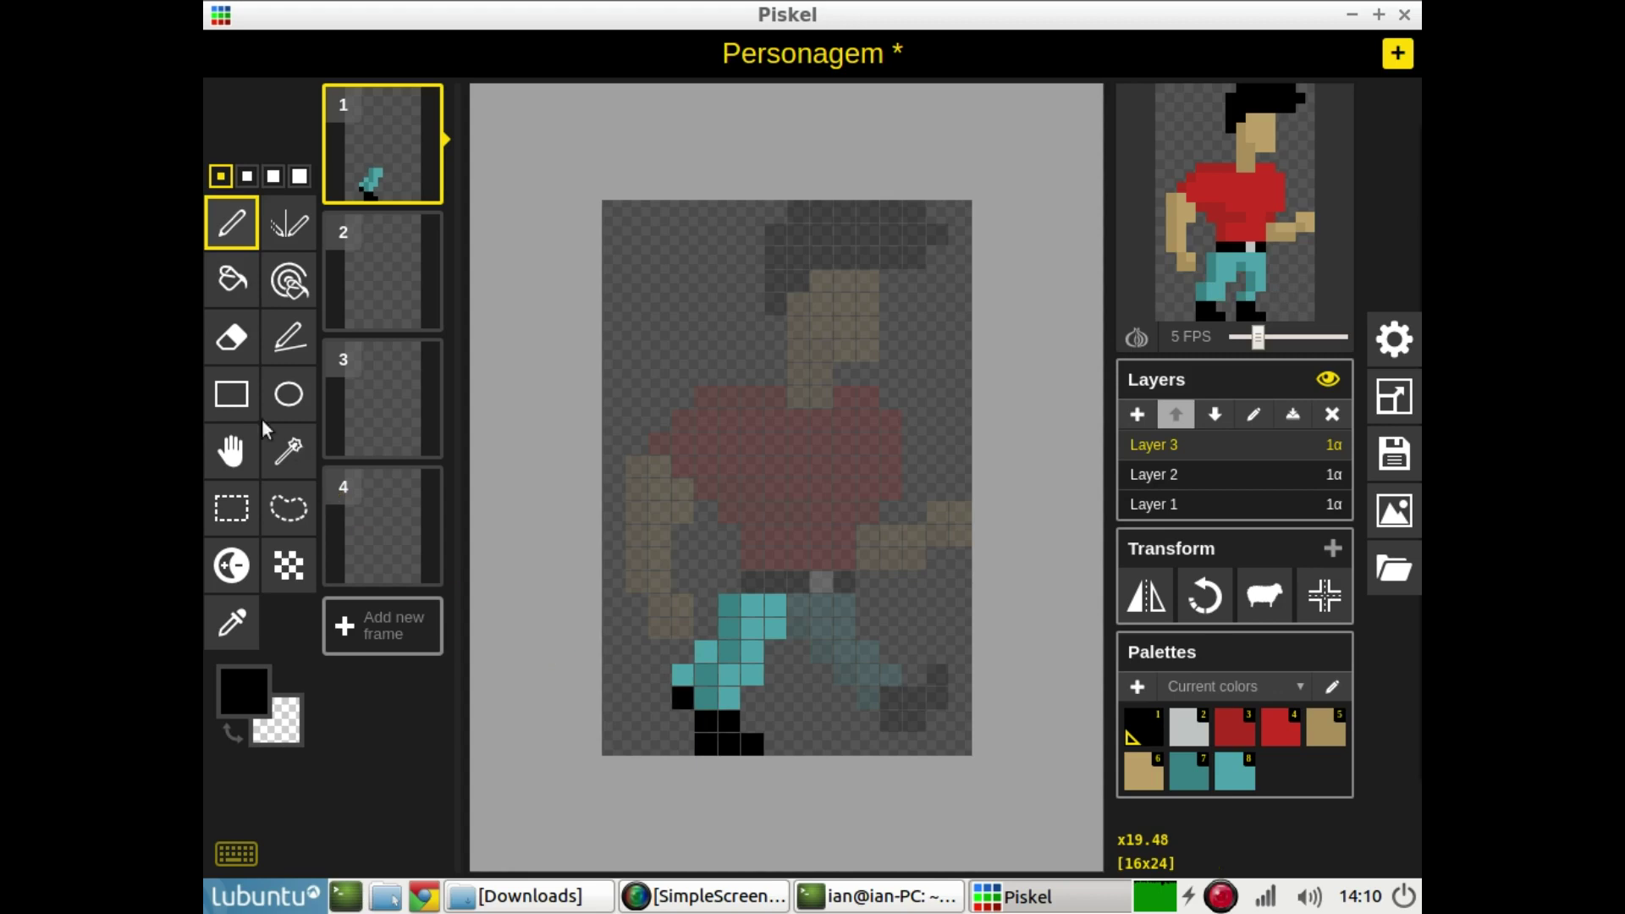
click(231, 337)
click(752, 743)
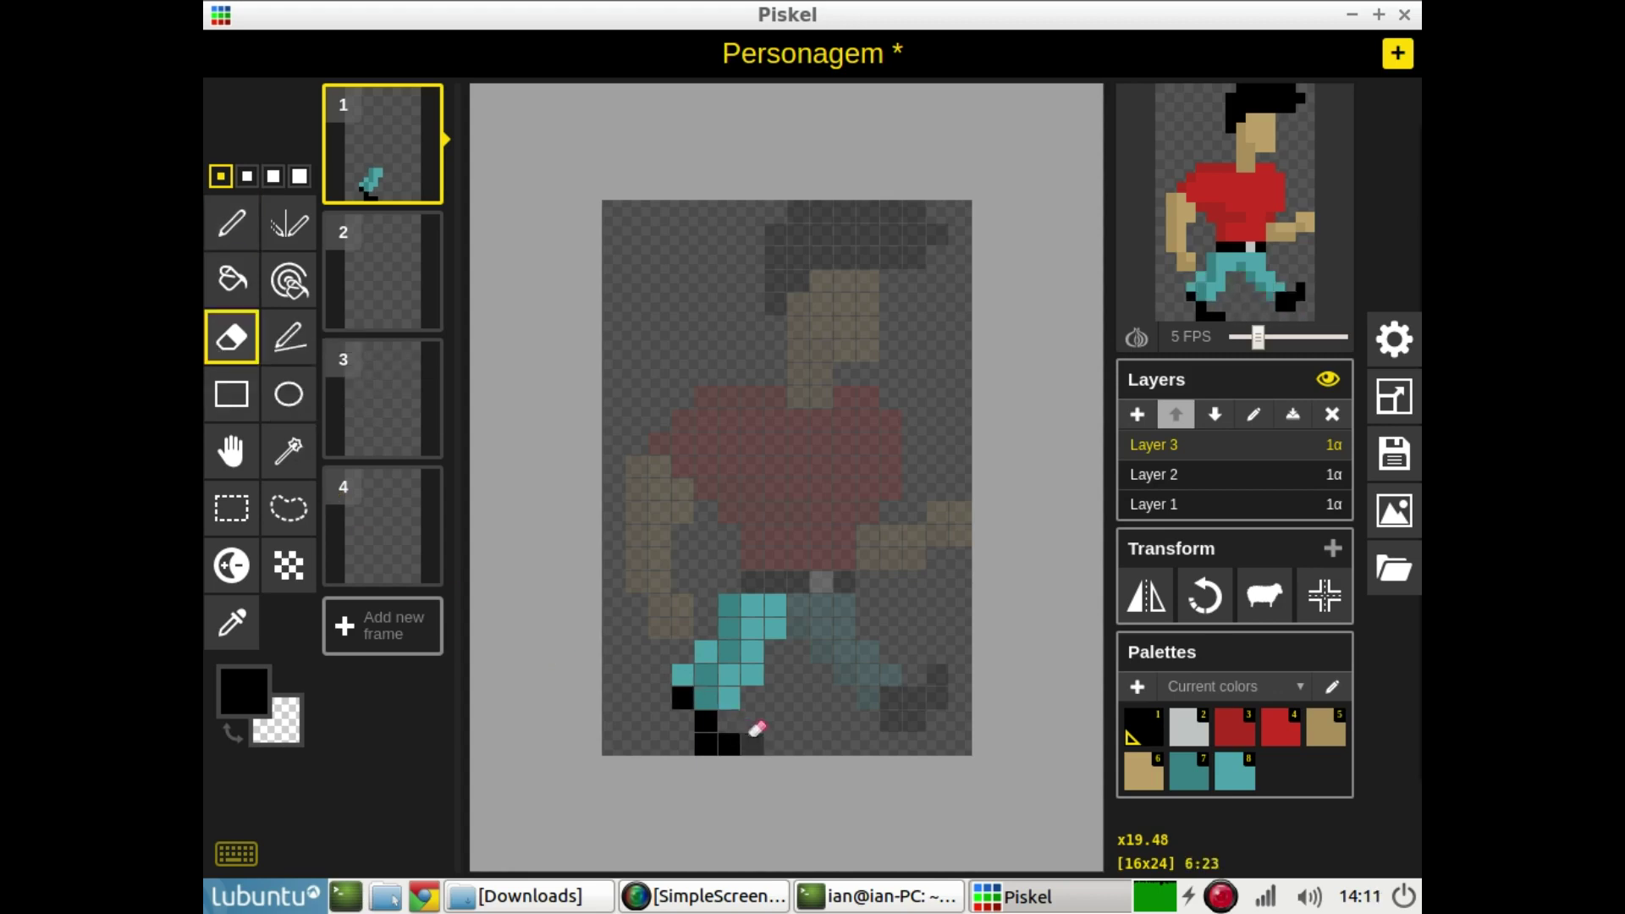
click(230, 223)
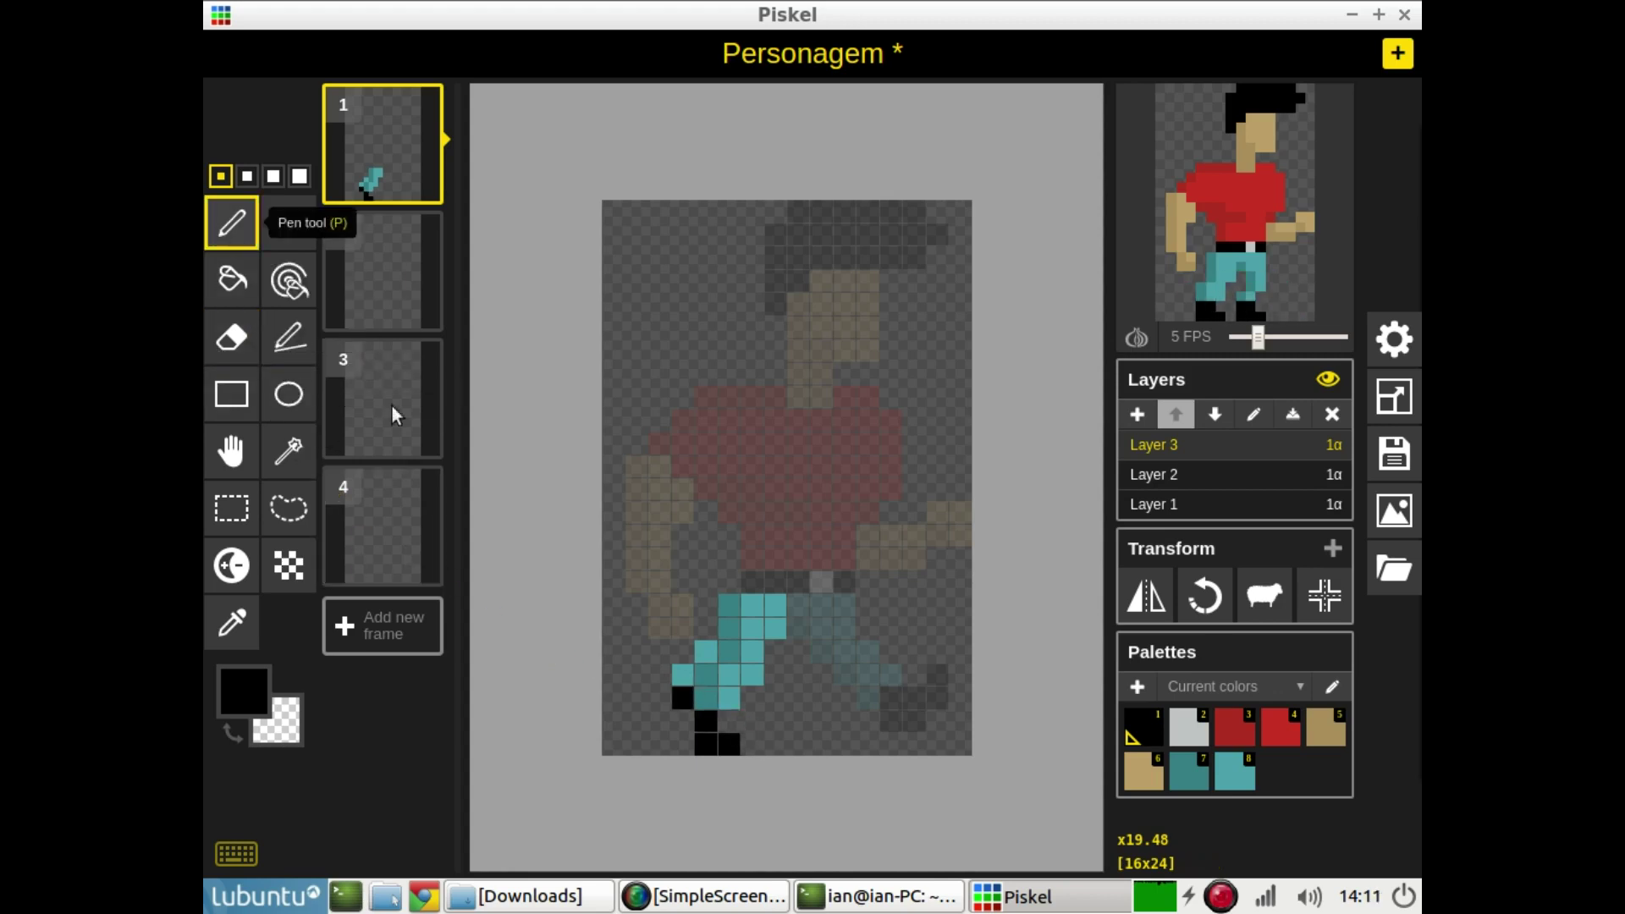
click(677, 734)
click(659, 720)
click(659, 697)
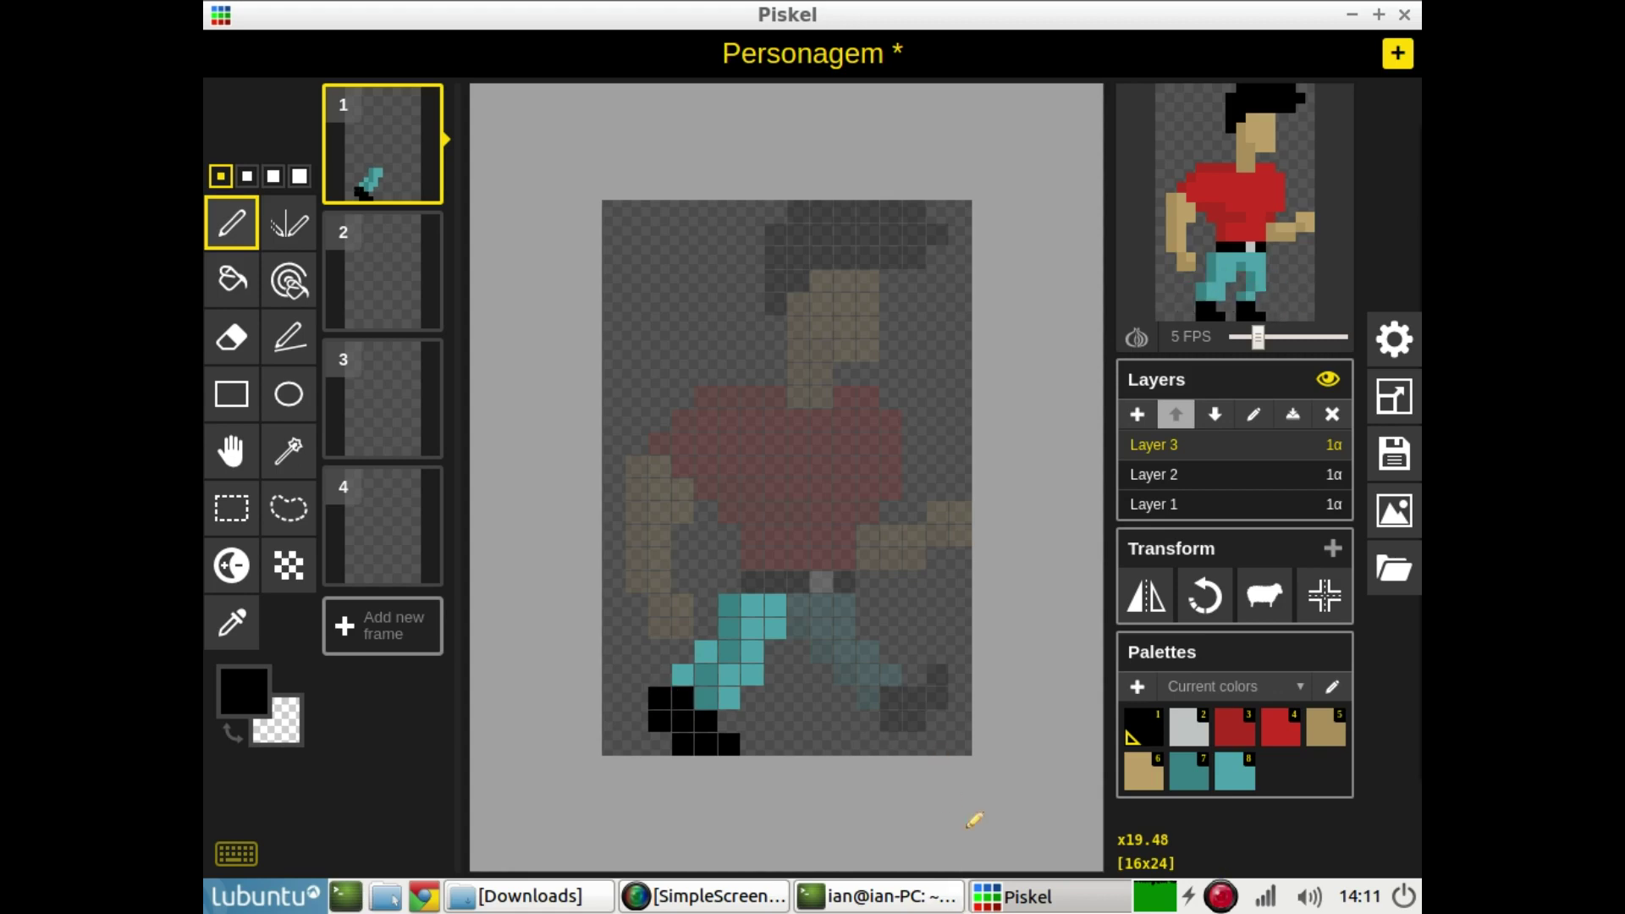
Shade the back edge of the bent rear leg with dark teal pixels
click(1235, 770)
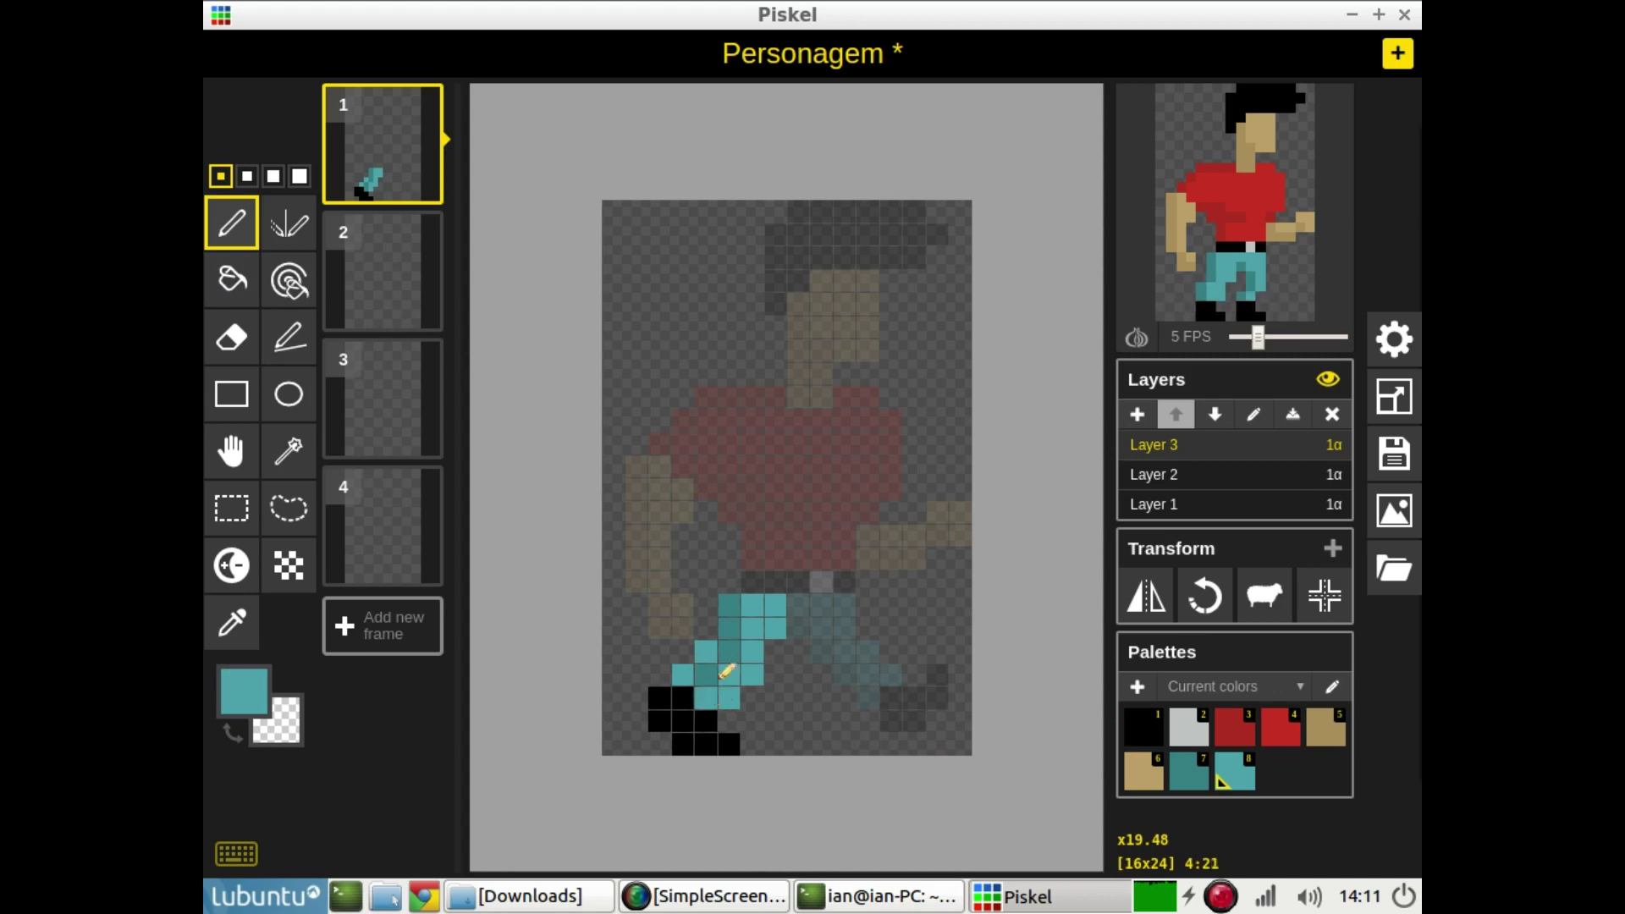
key(7)
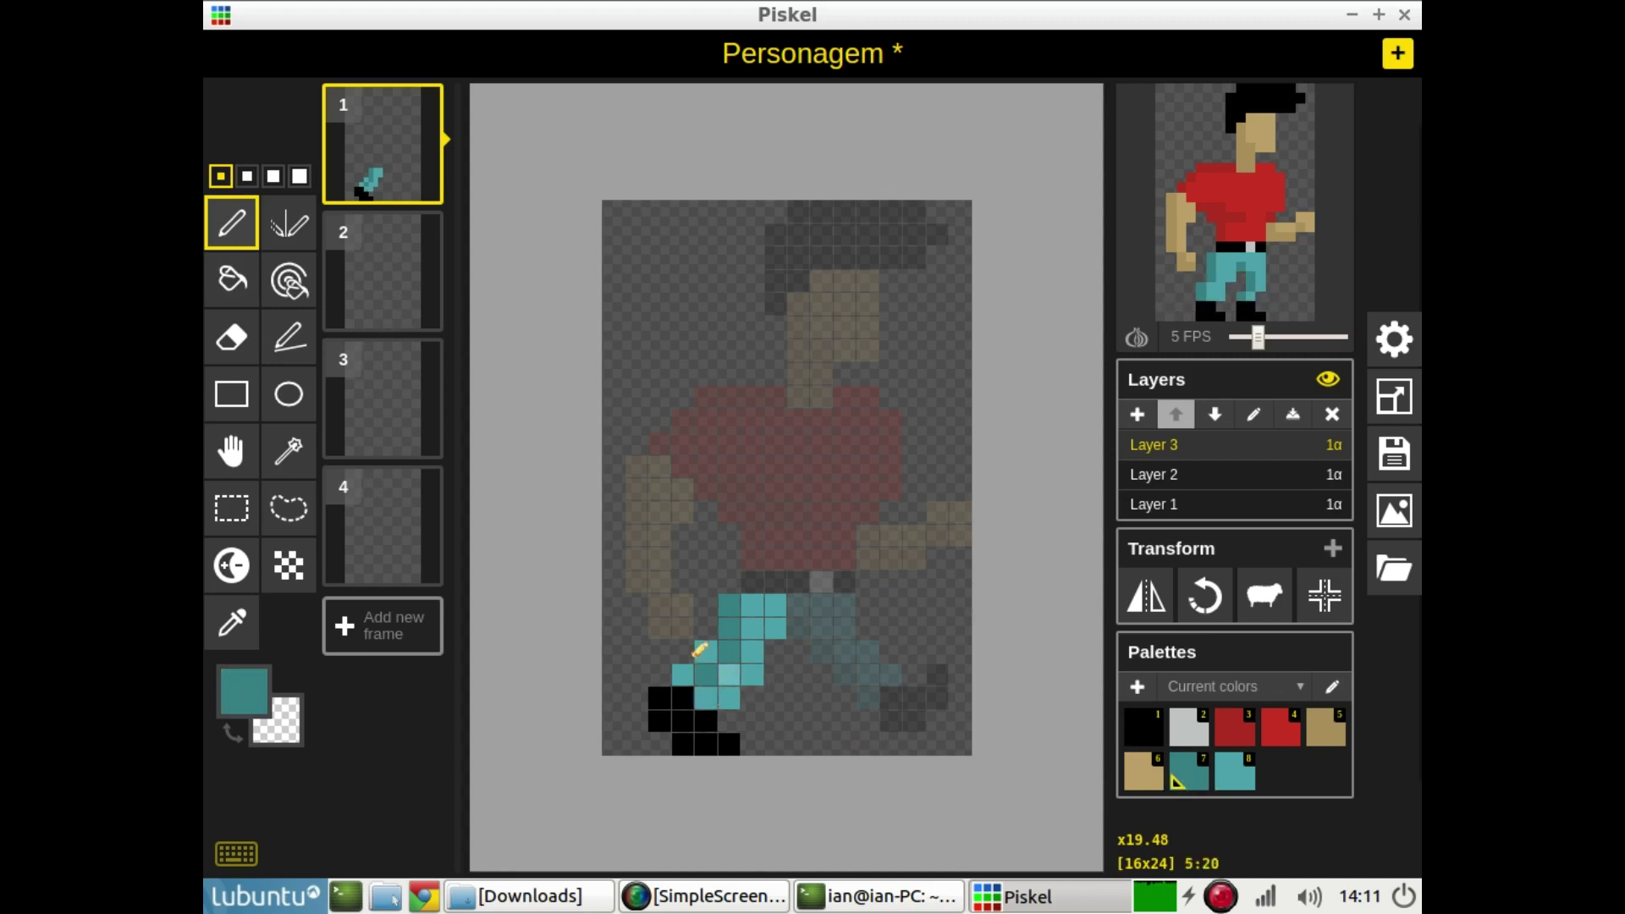
click(699, 651)
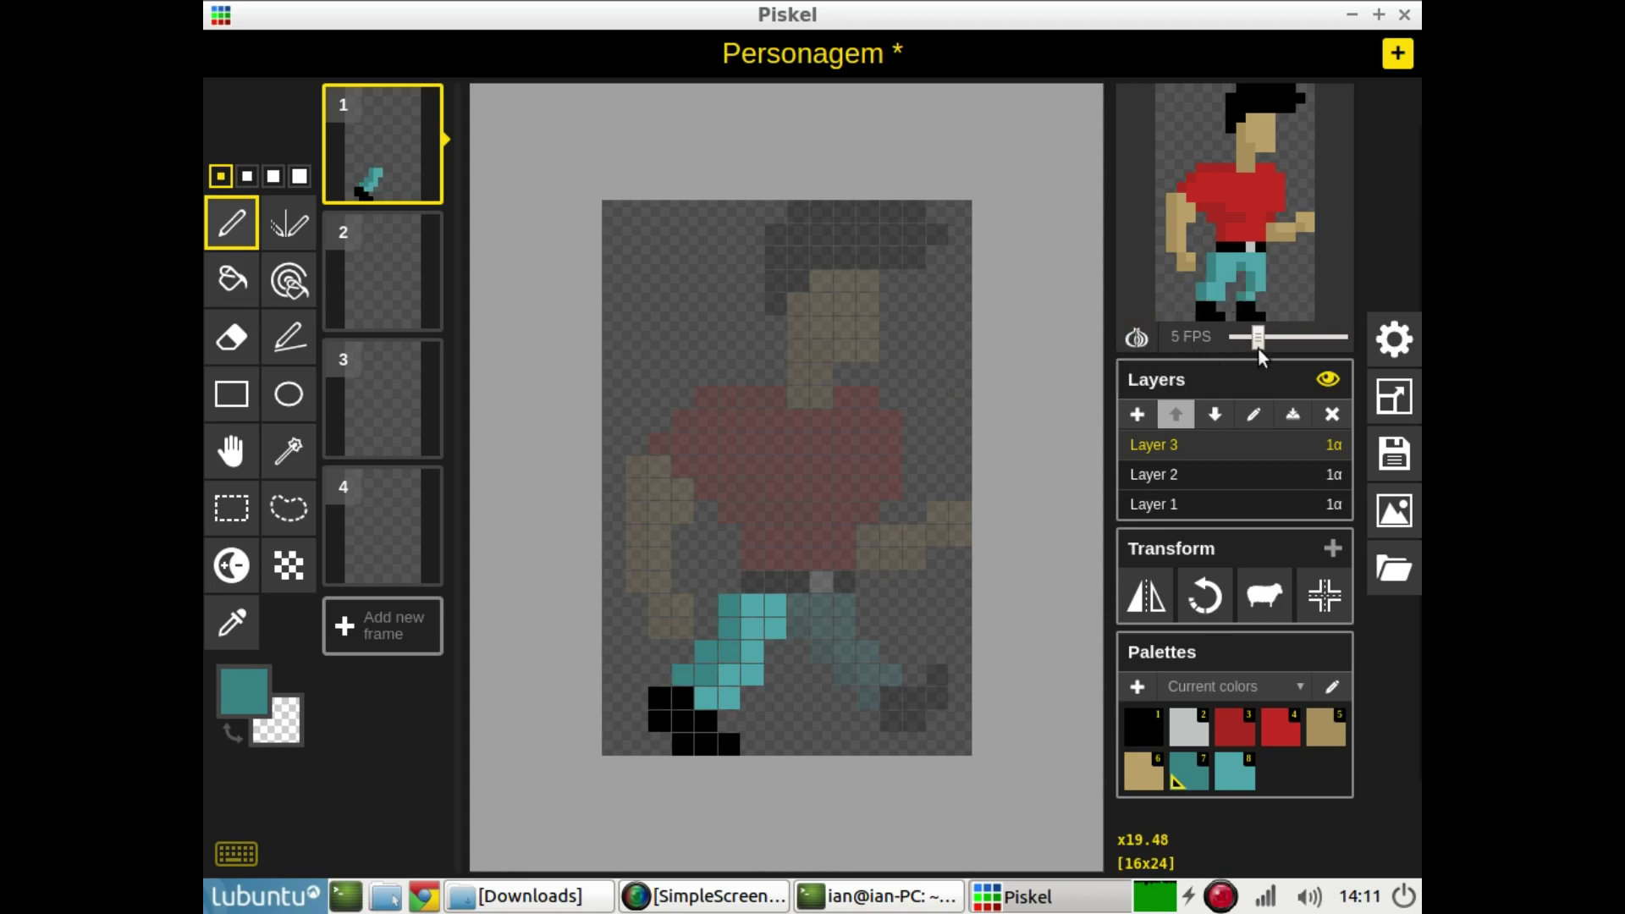
Lower the animation preview speed to 3 FPS and compare frames 1 and 3 on Layer 1
drag(1239, 348, 1248, 348)
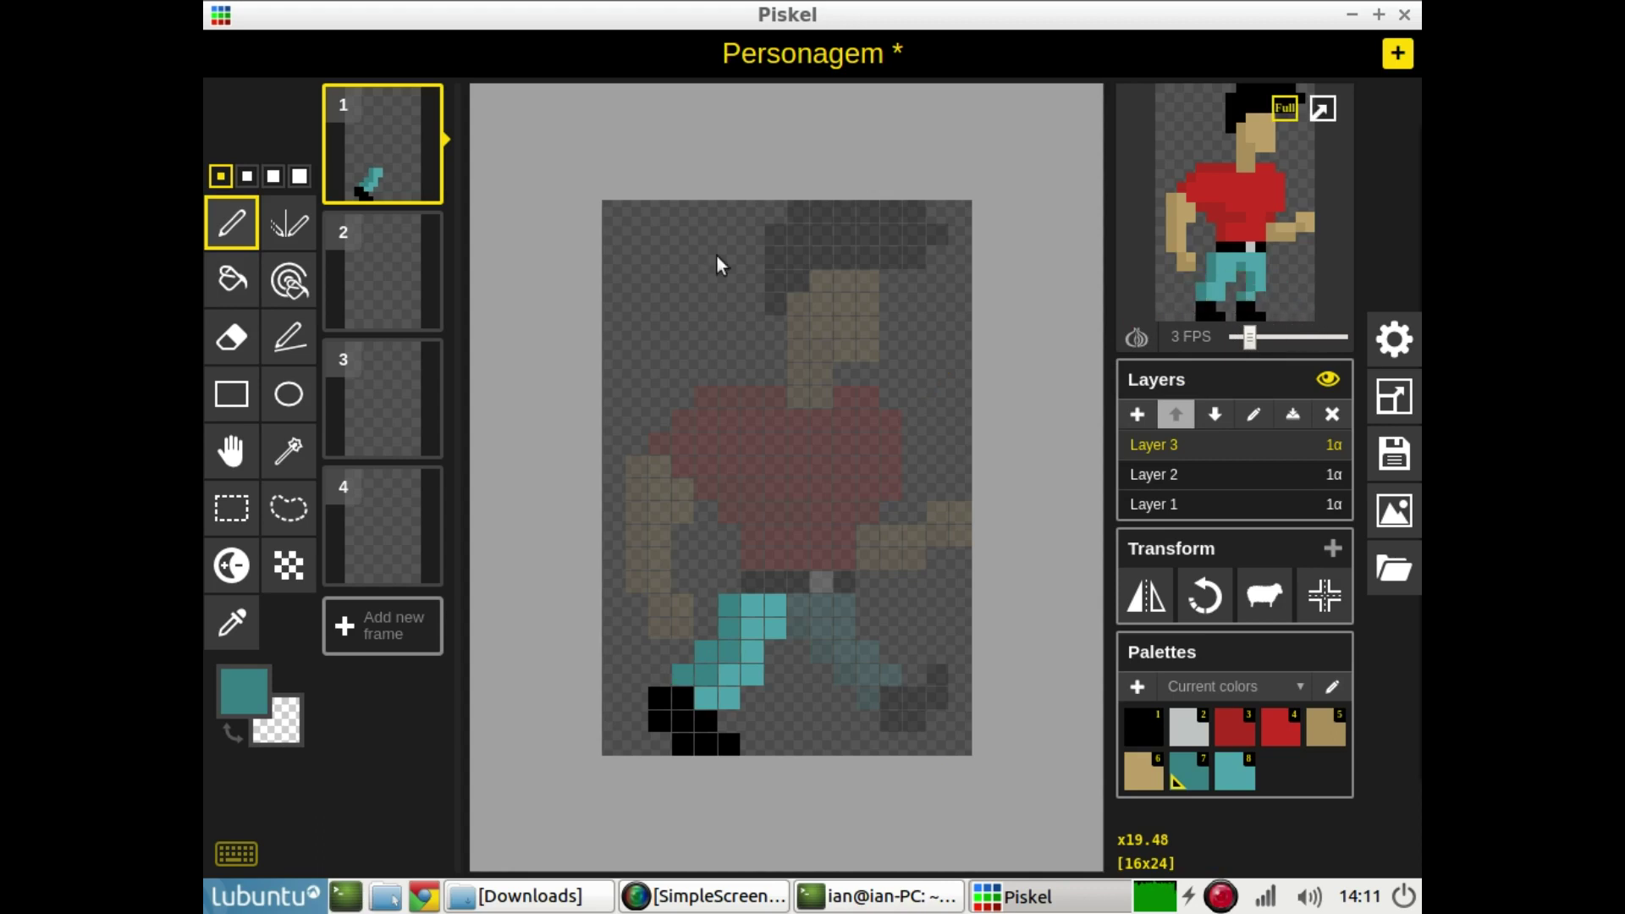
click(1185, 503)
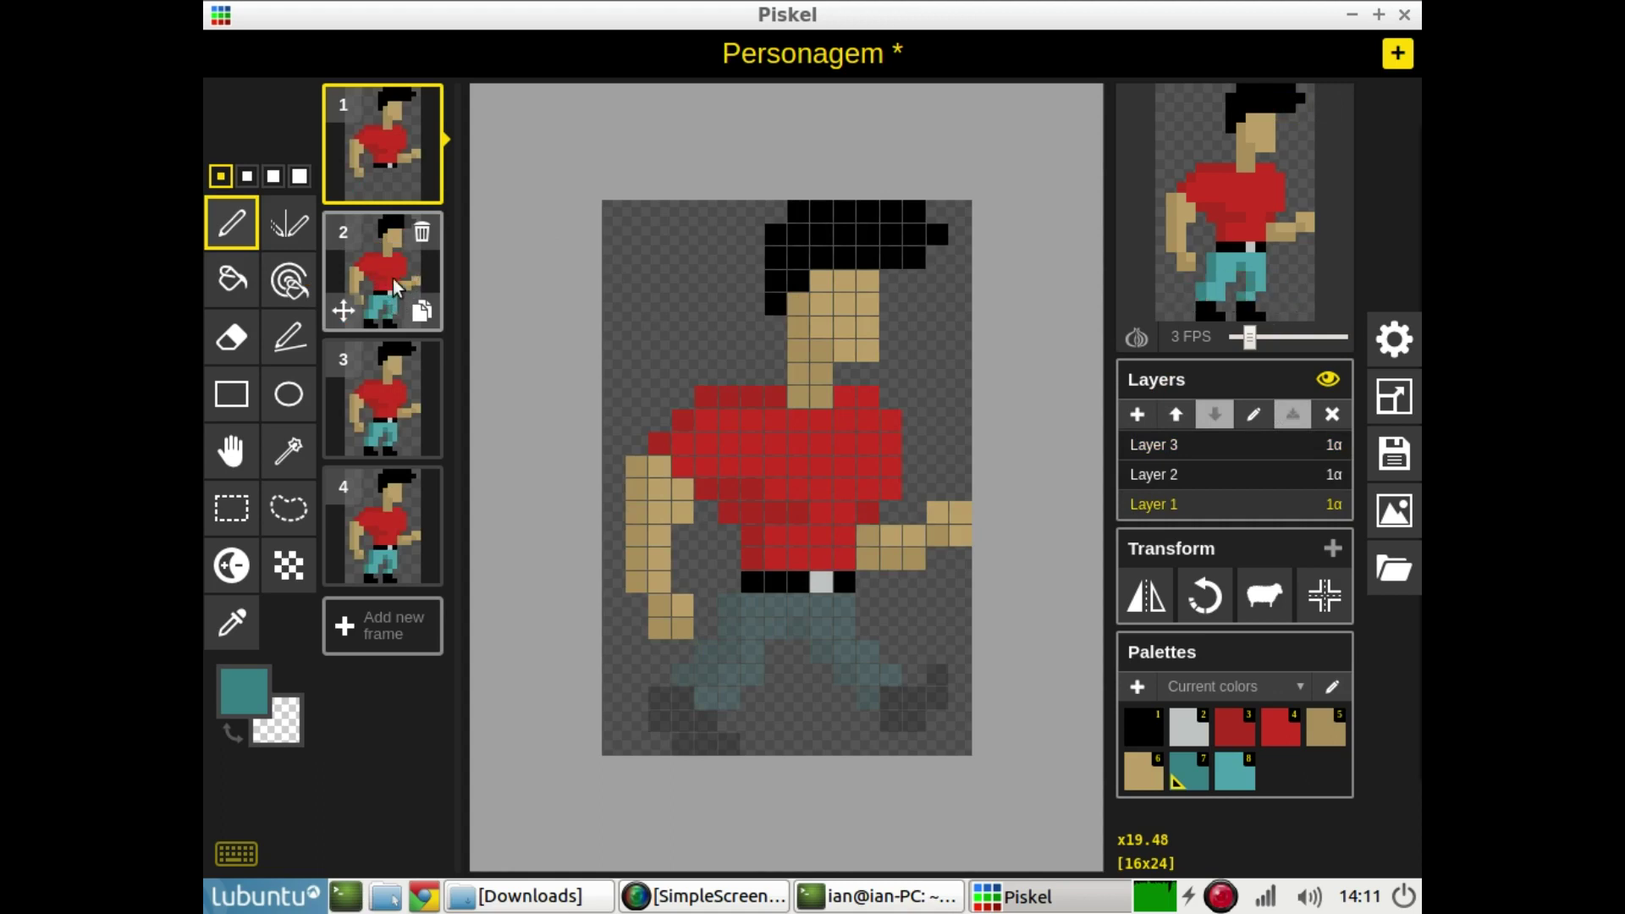
click(399, 391)
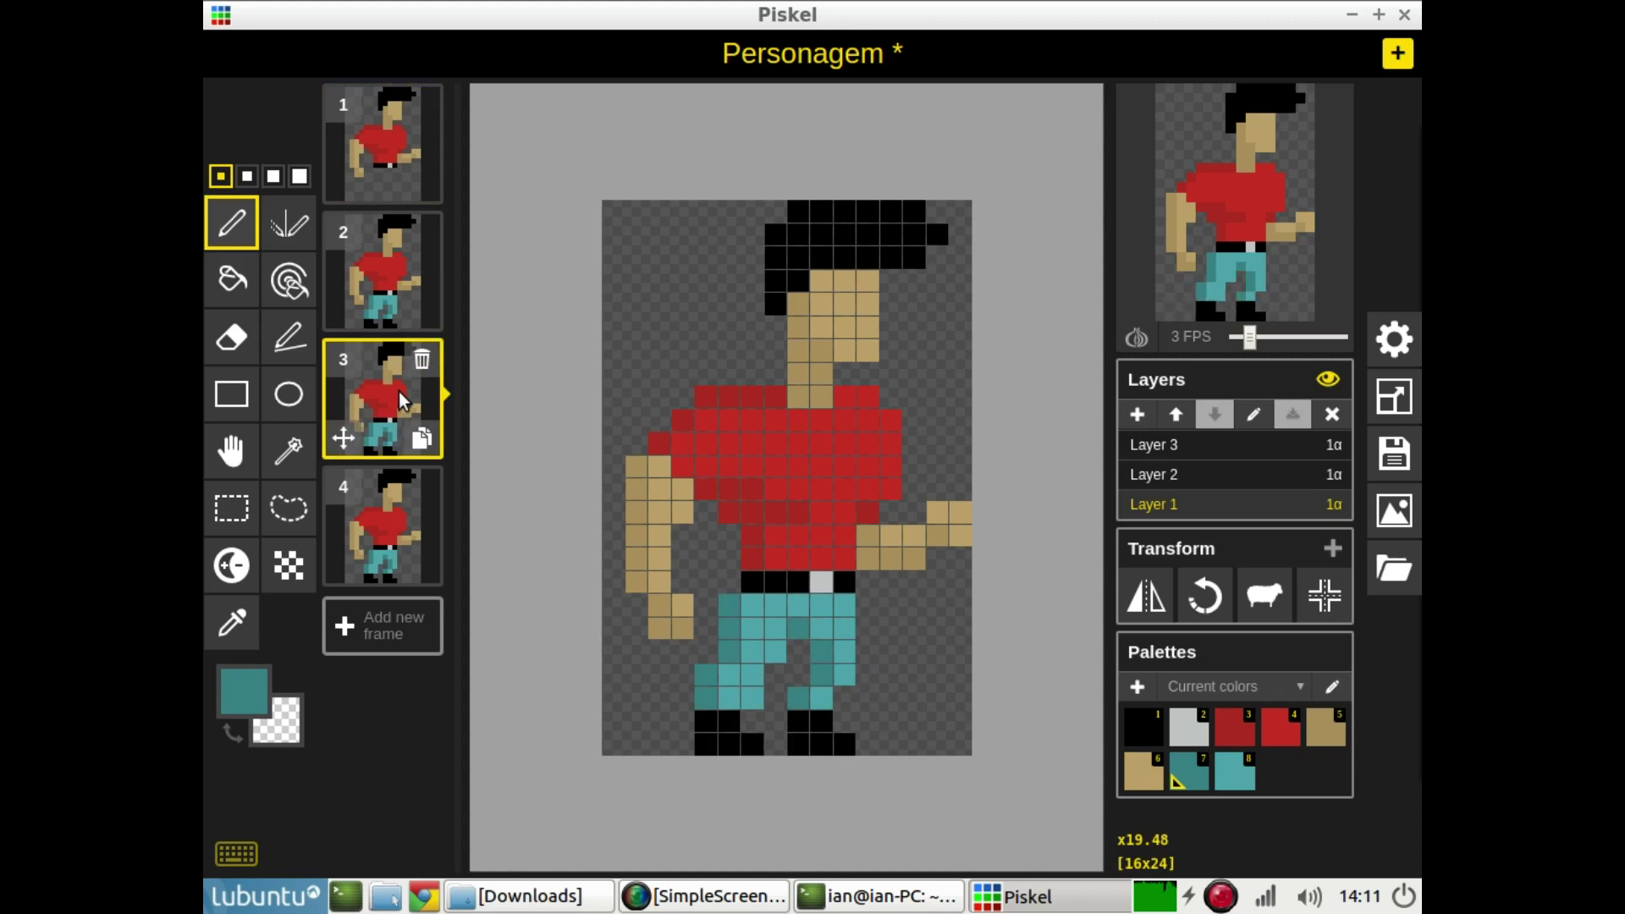
click(369, 172)
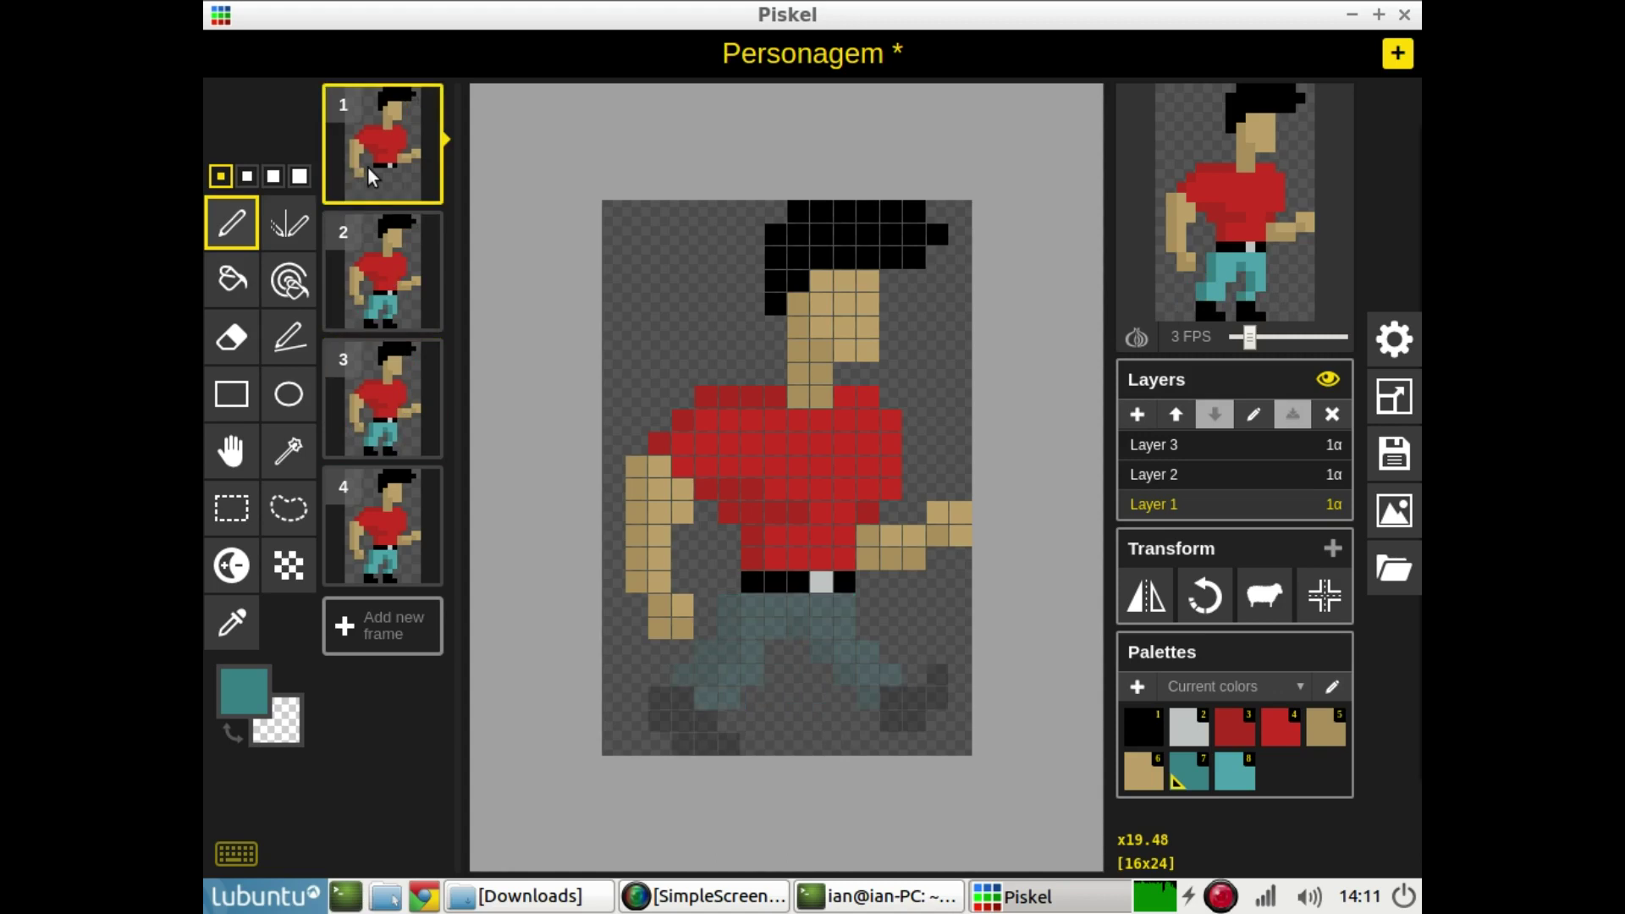
click(408, 397)
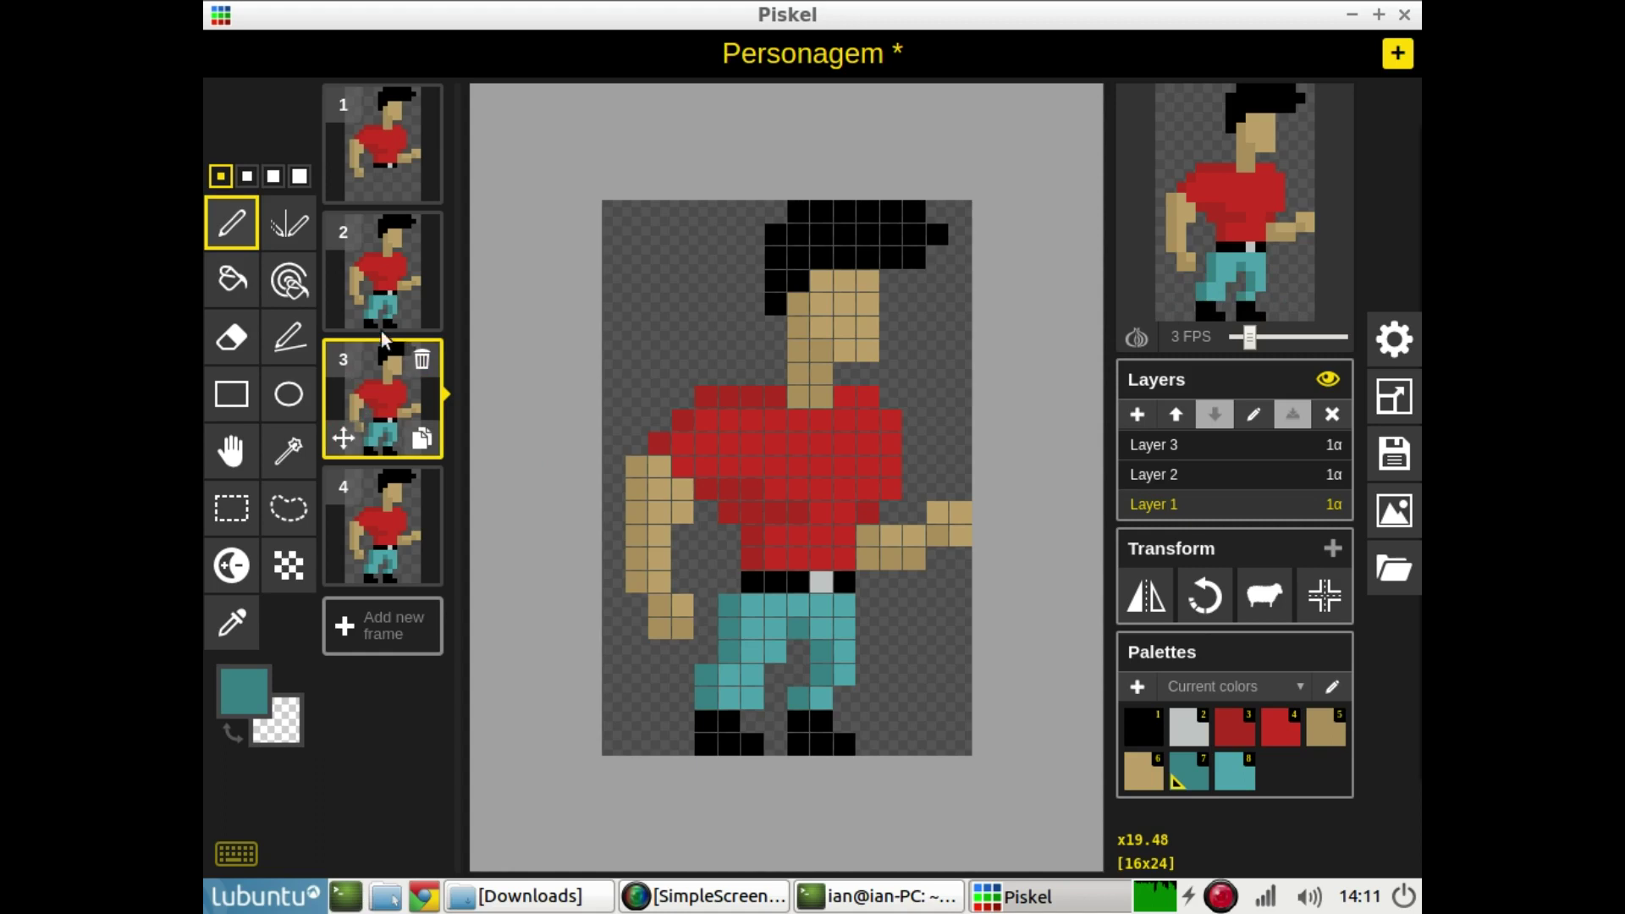
click(376, 160)
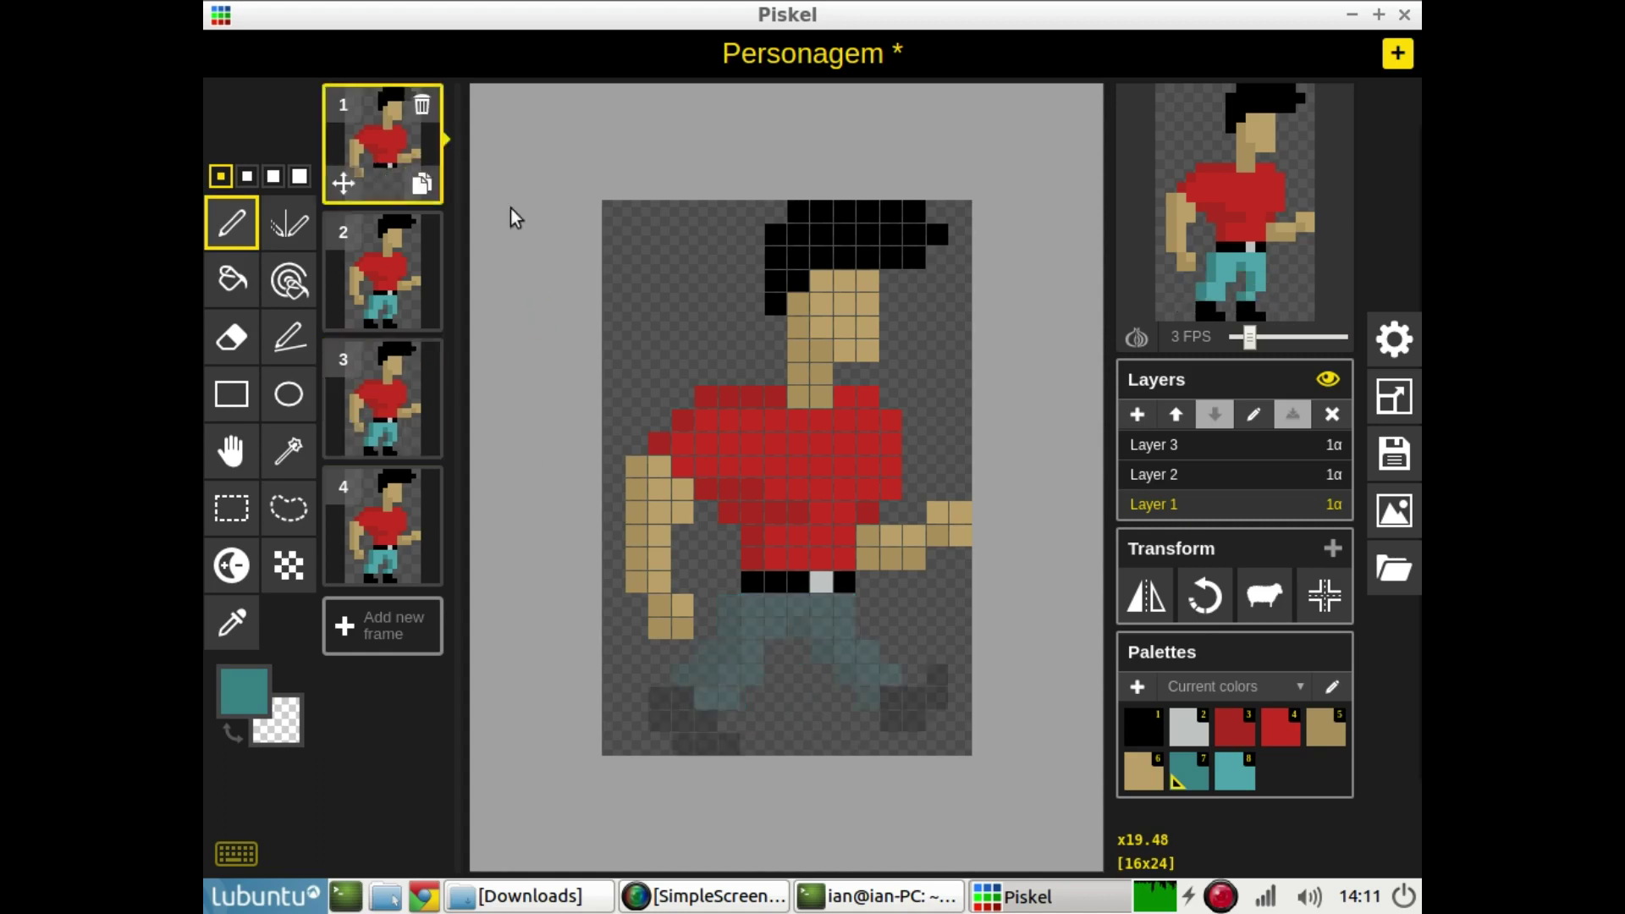
On Layer 3 of frame 1, thicken the rear leg's front edge below the thigh with a light teal pixel
click(1179, 451)
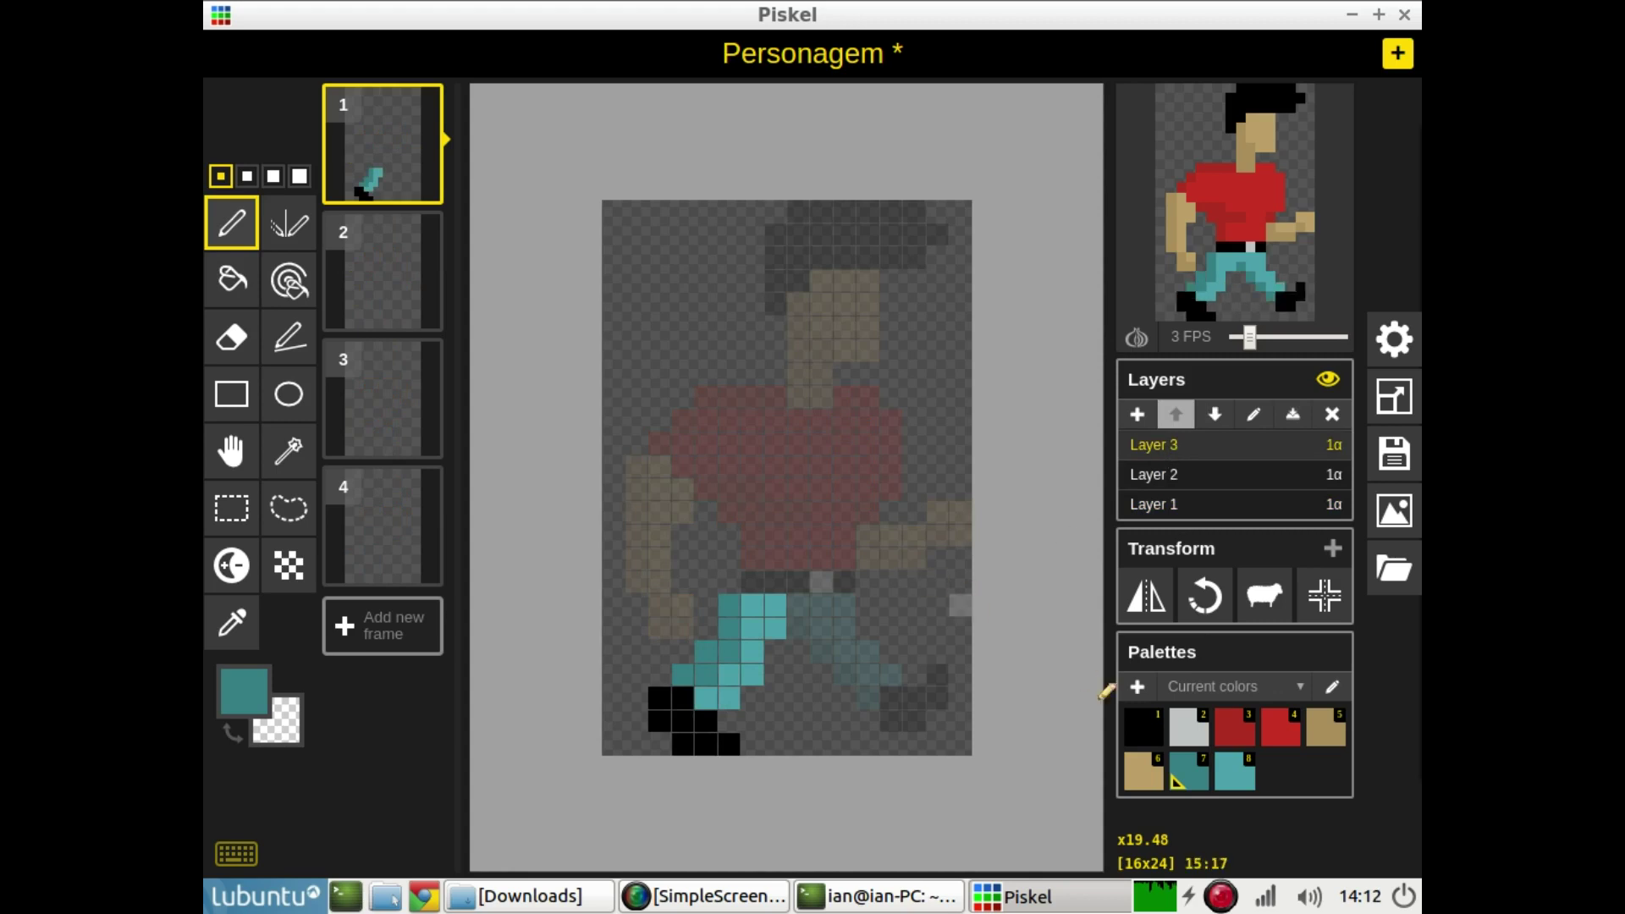
click(256, 350)
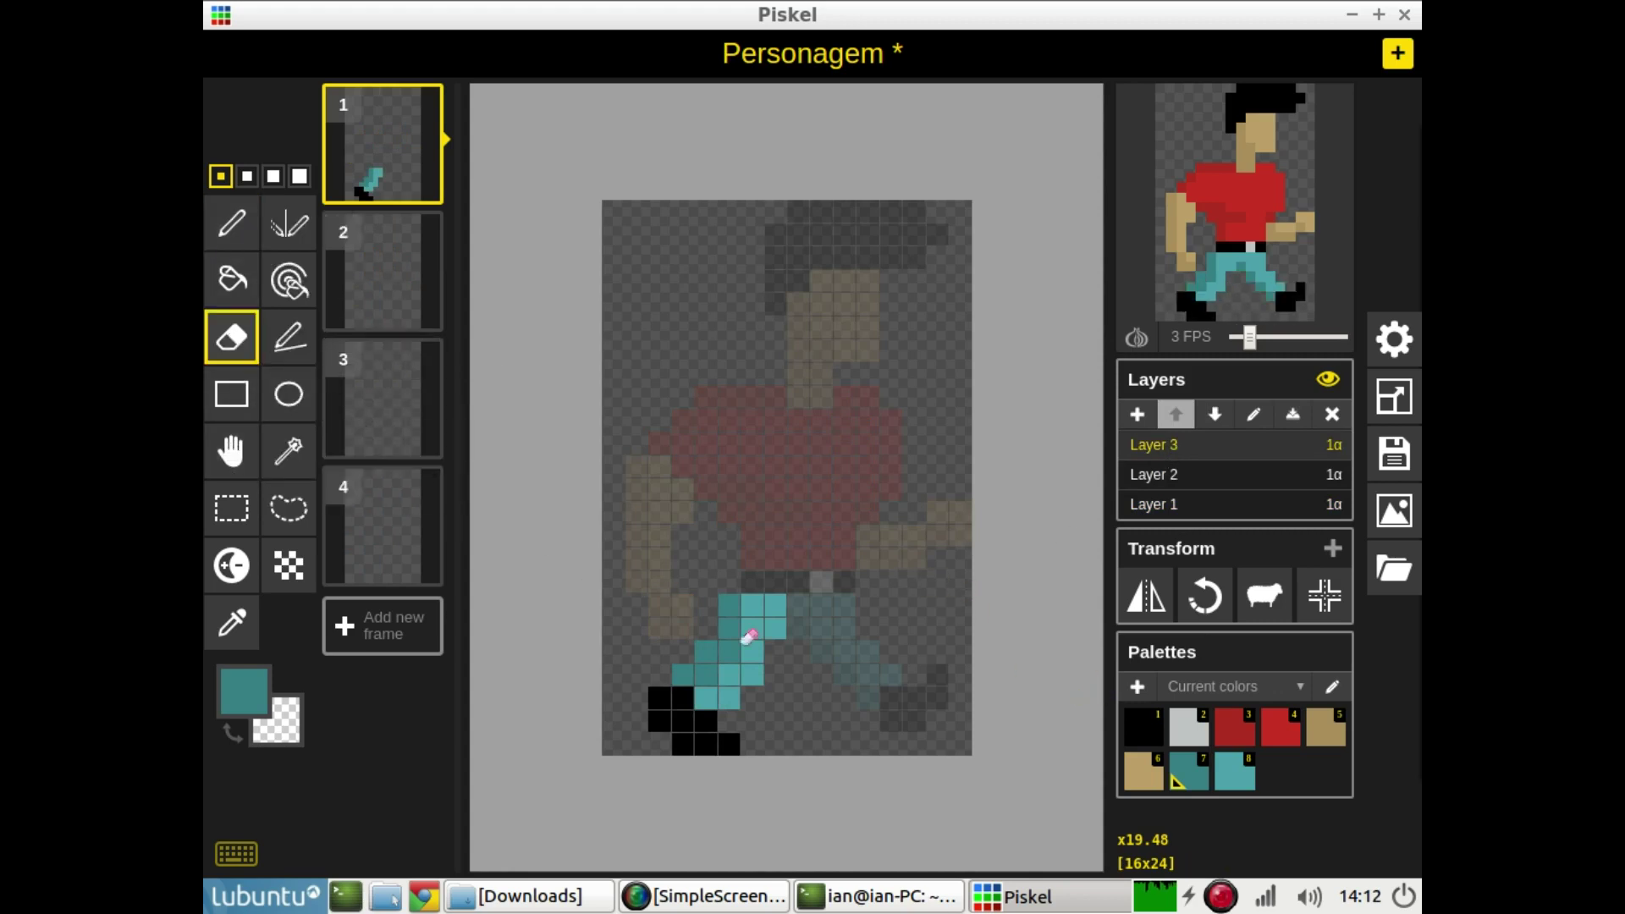
click(735, 701)
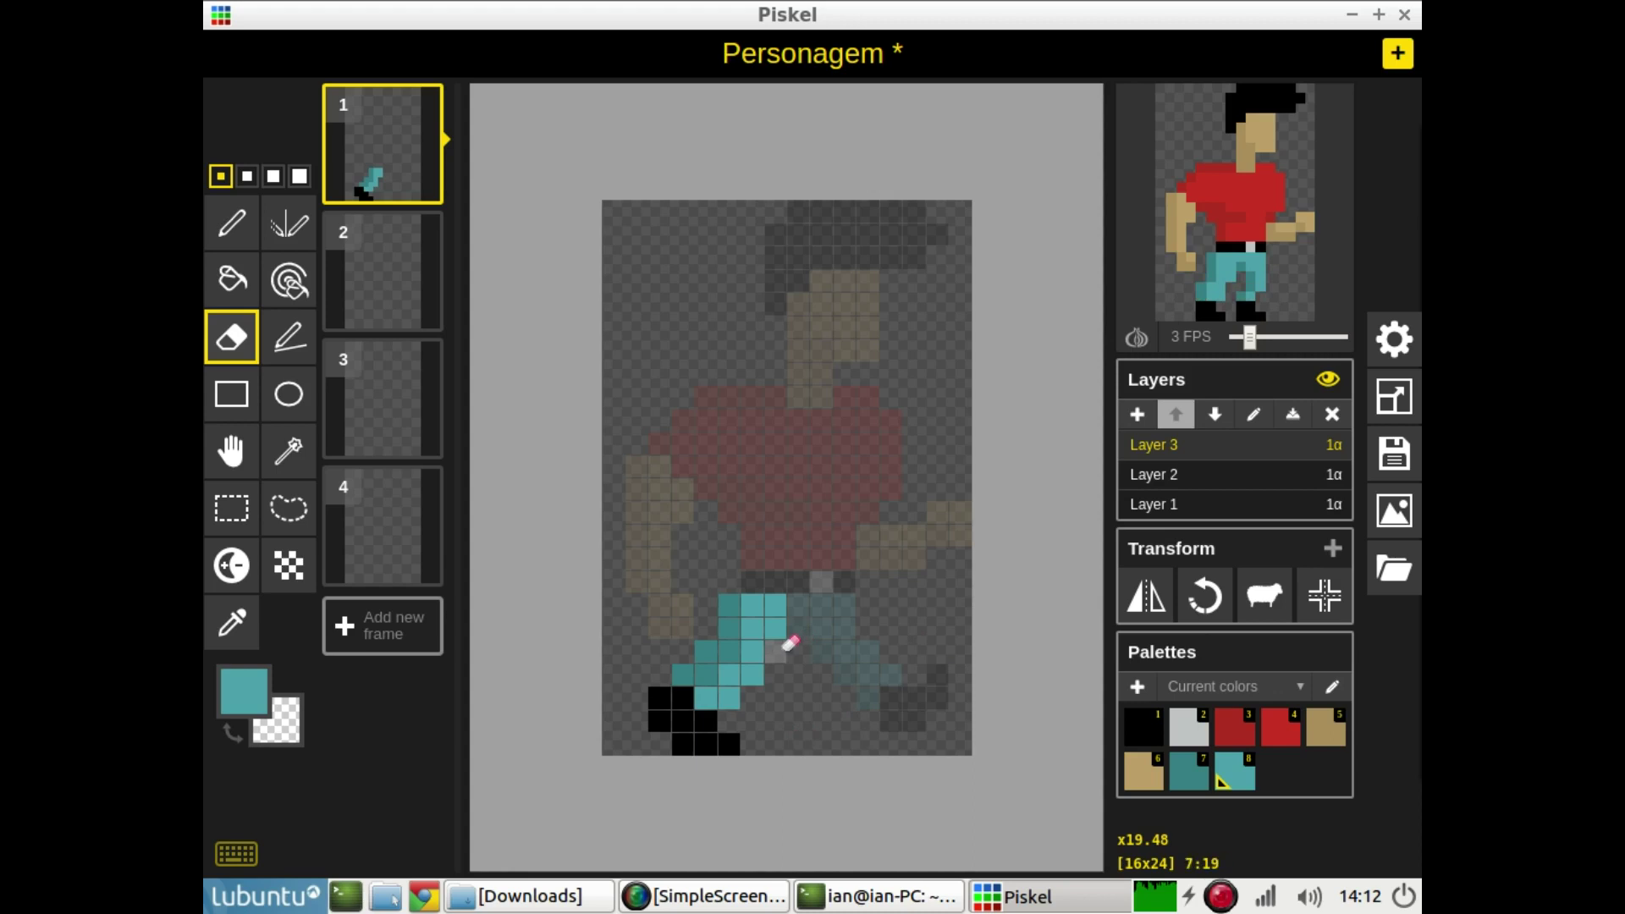
key(p)
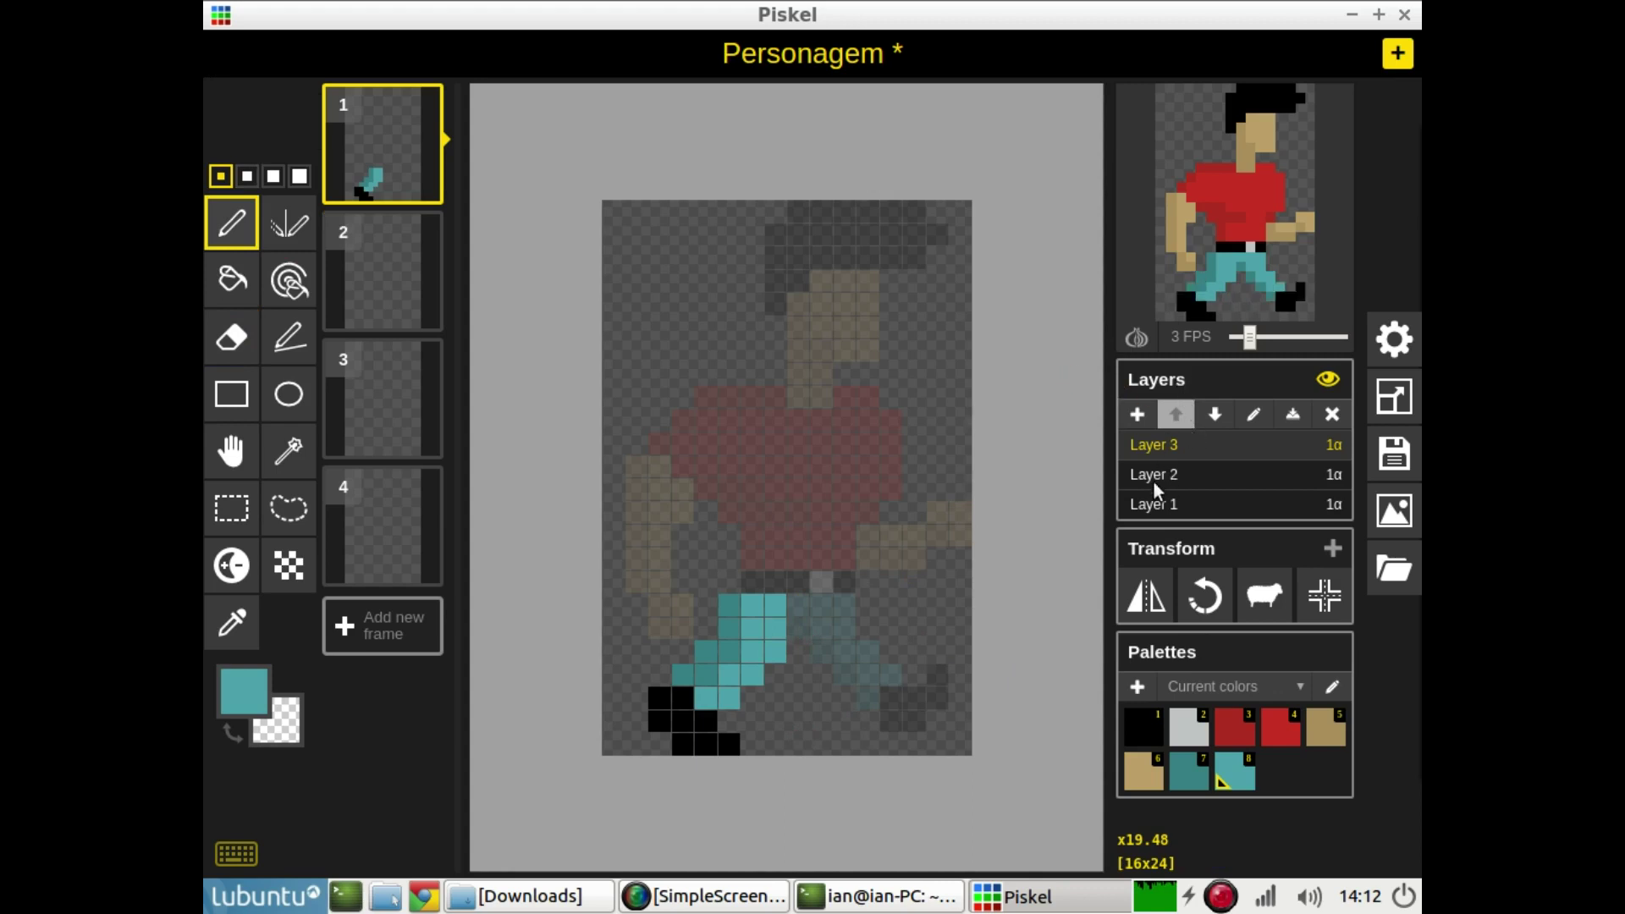
In frame 3, cut the front leg out of Layer 1 and paste it in place on Layer 2
click(1154, 504)
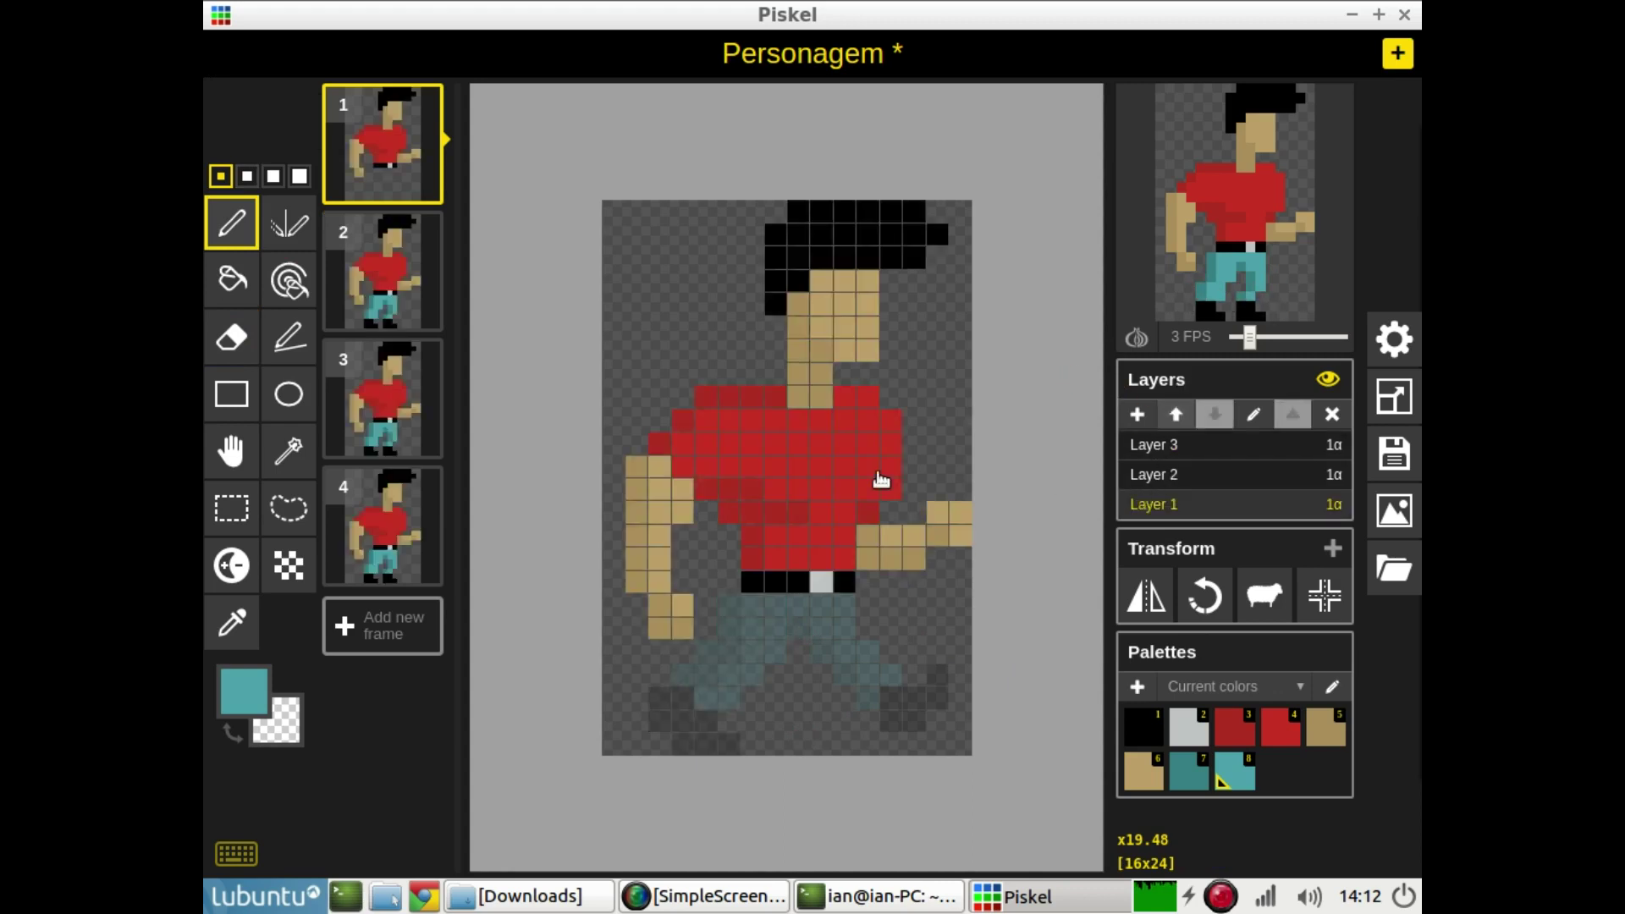
click(387, 383)
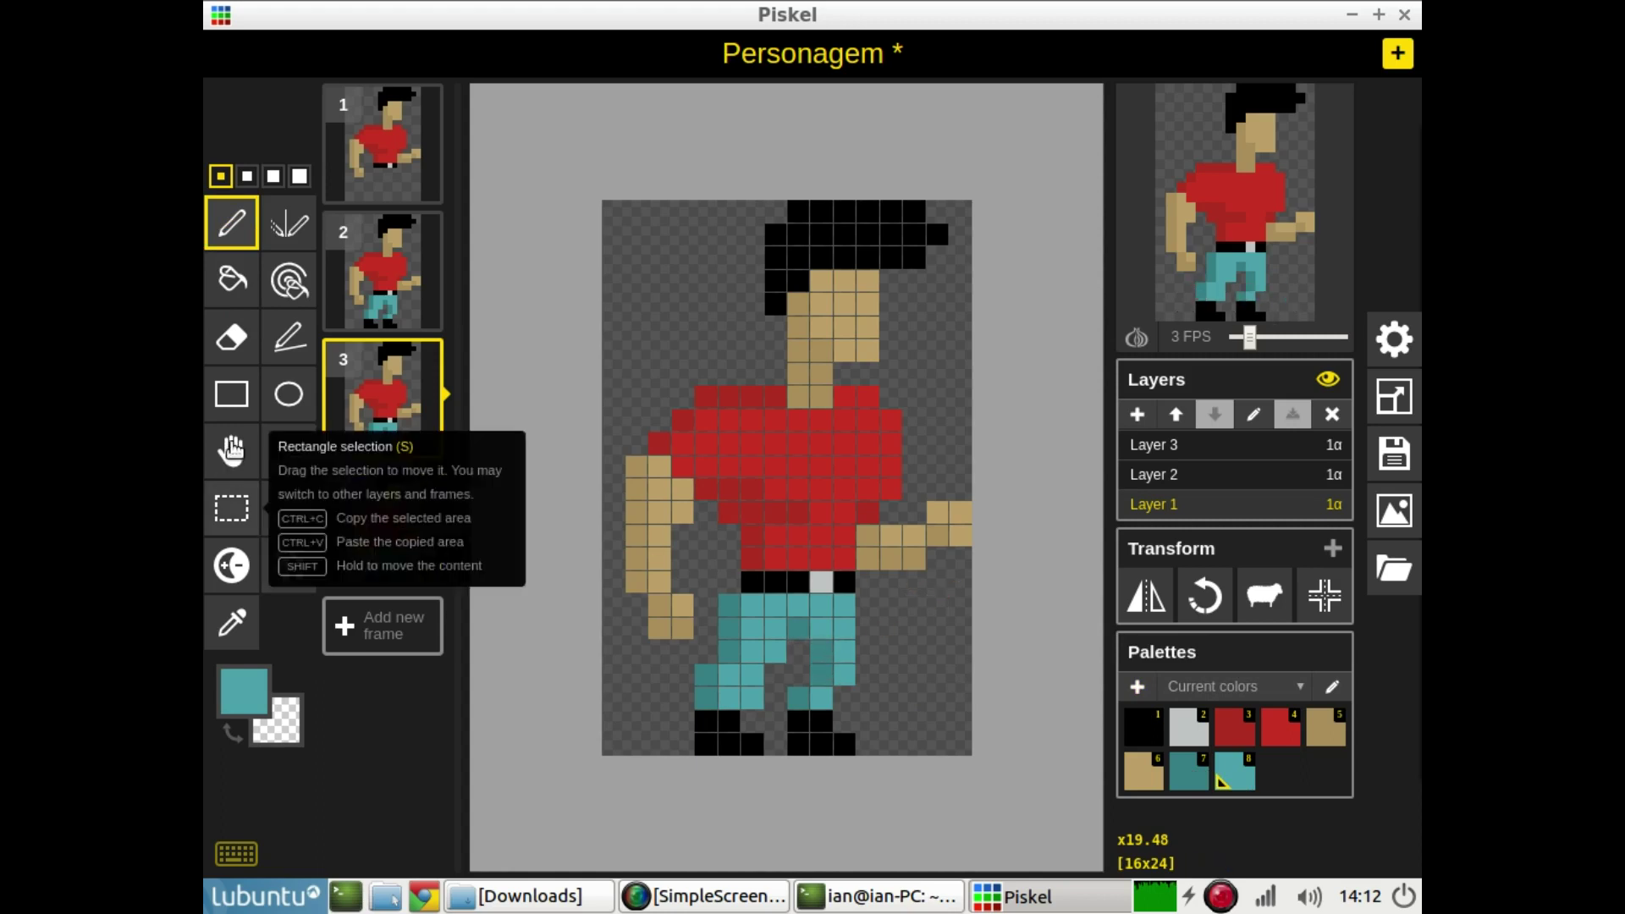
click(231, 508)
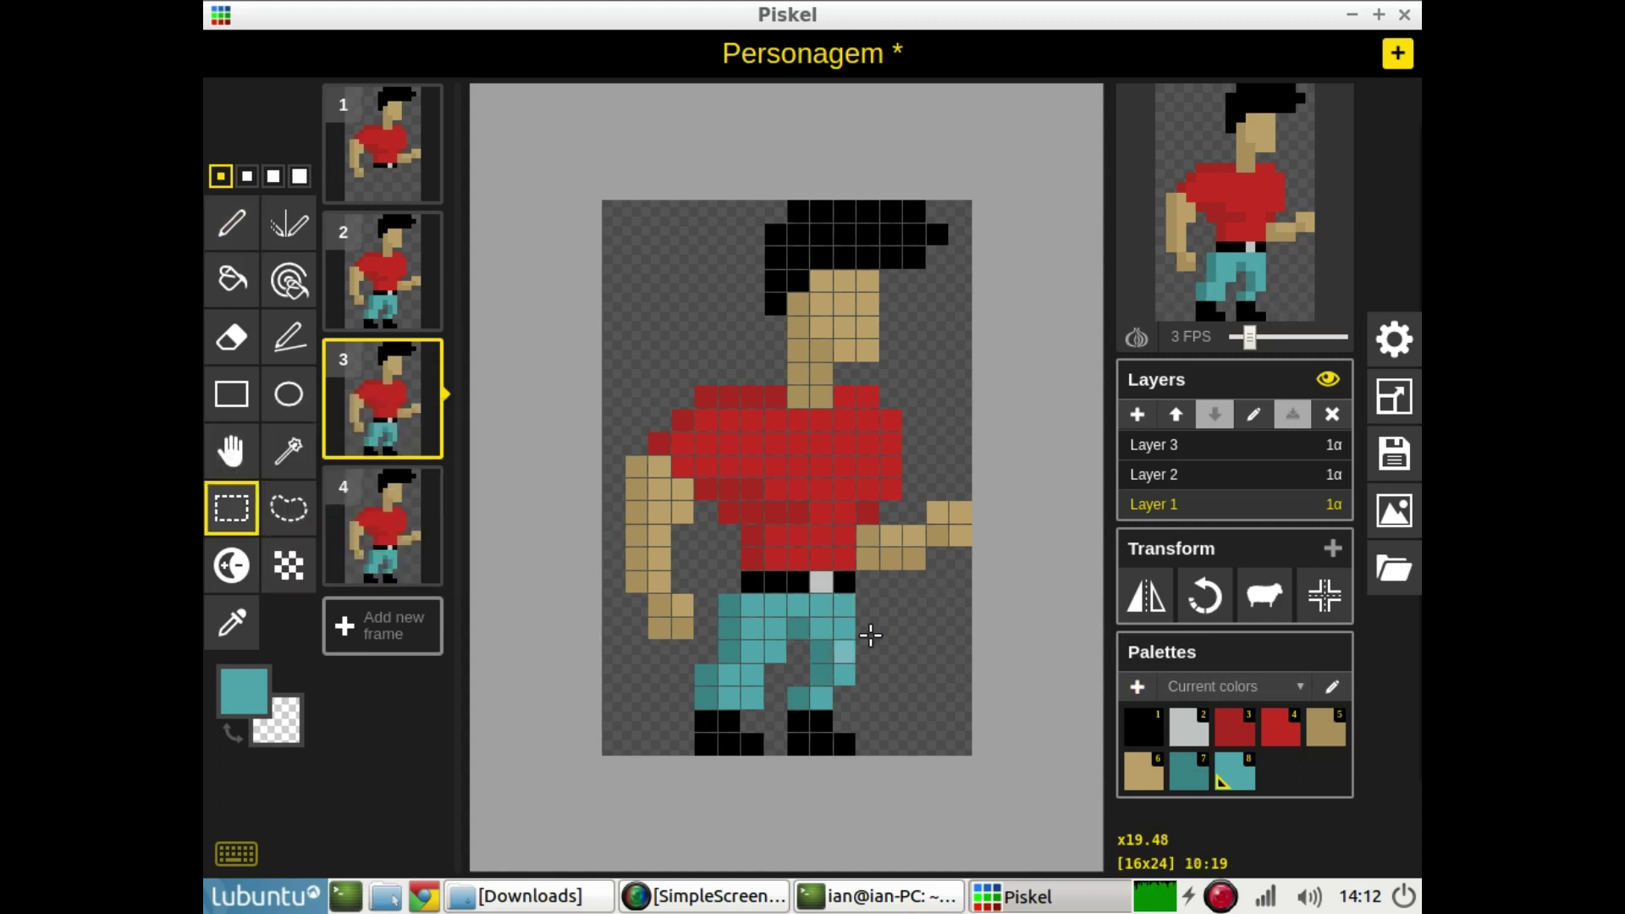
click(1172, 451)
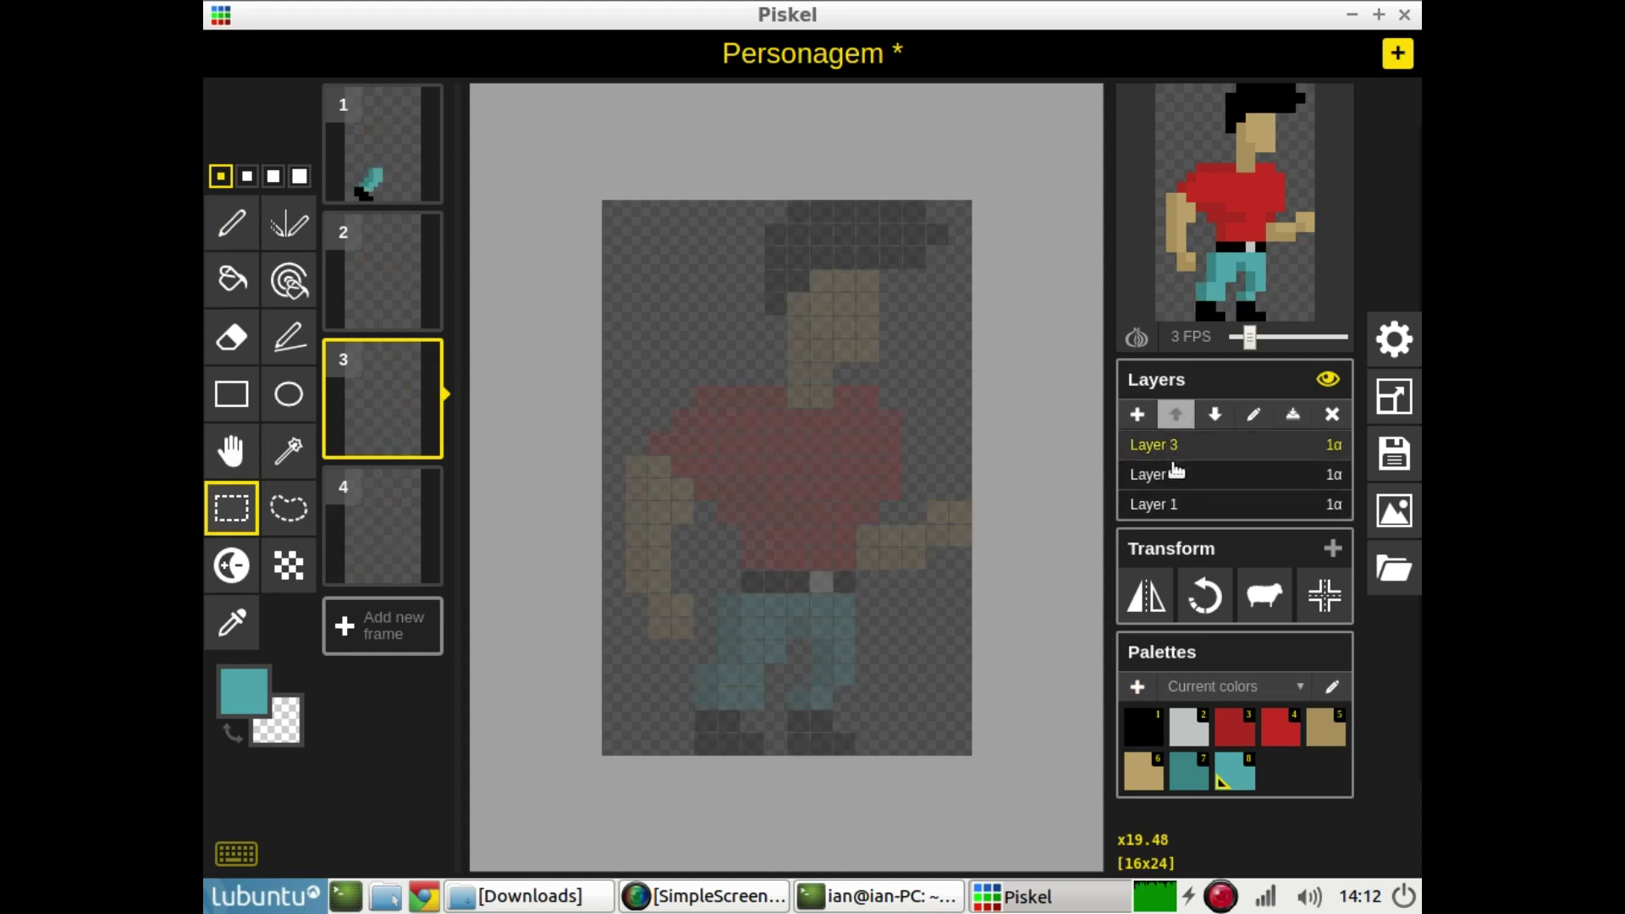
click(1176, 472)
click(1185, 507)
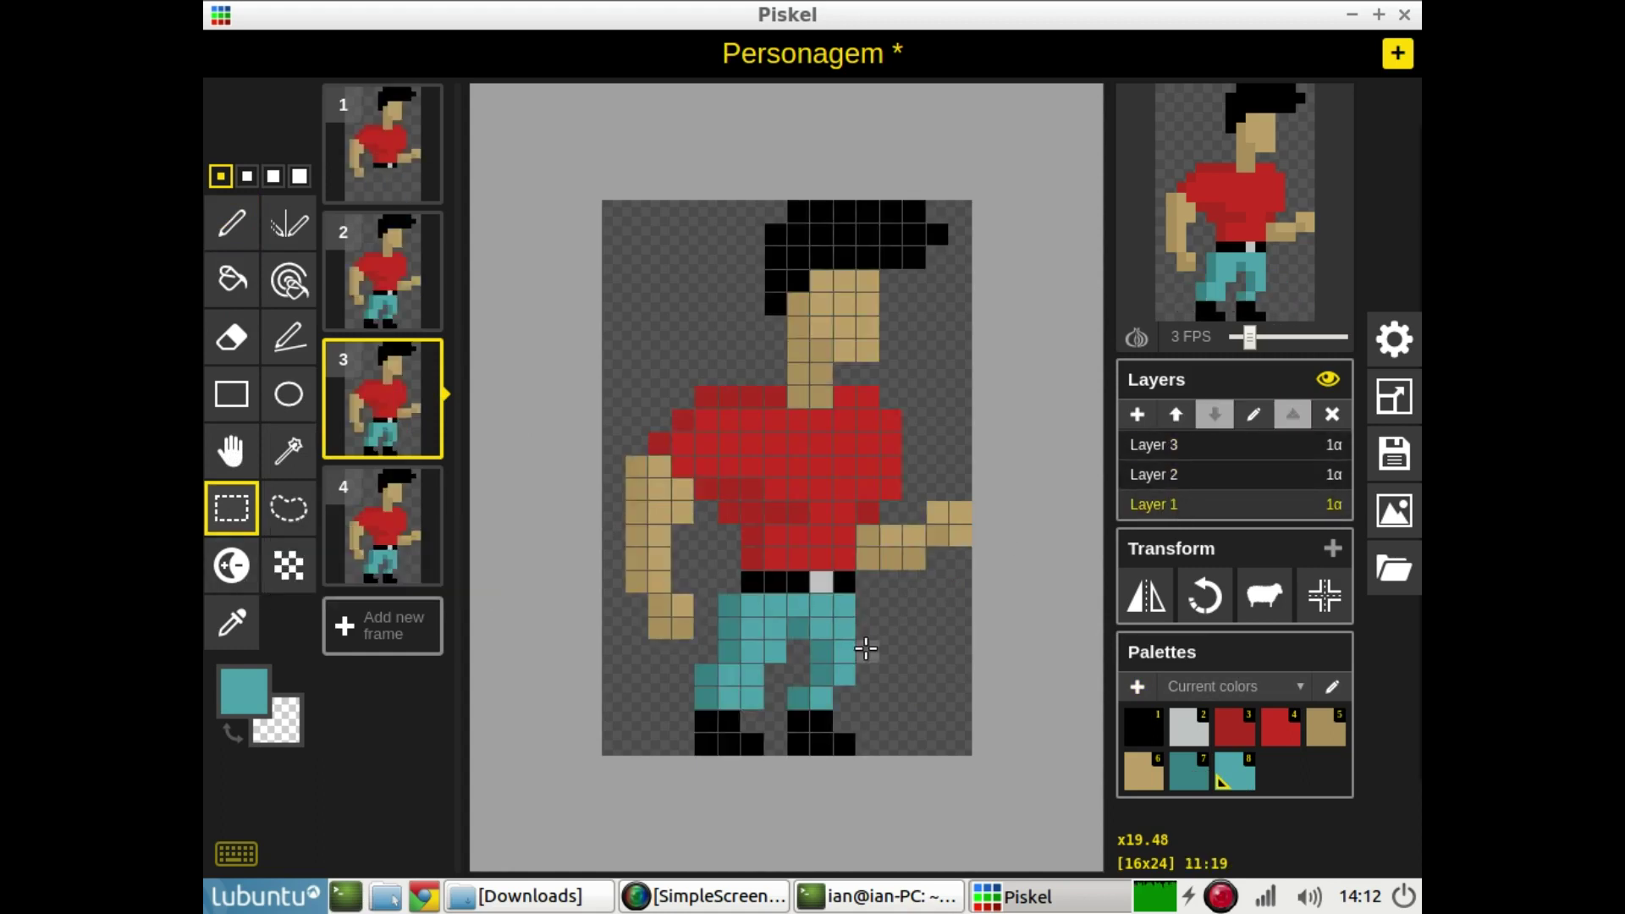
drag(867, 607, 798, 783)
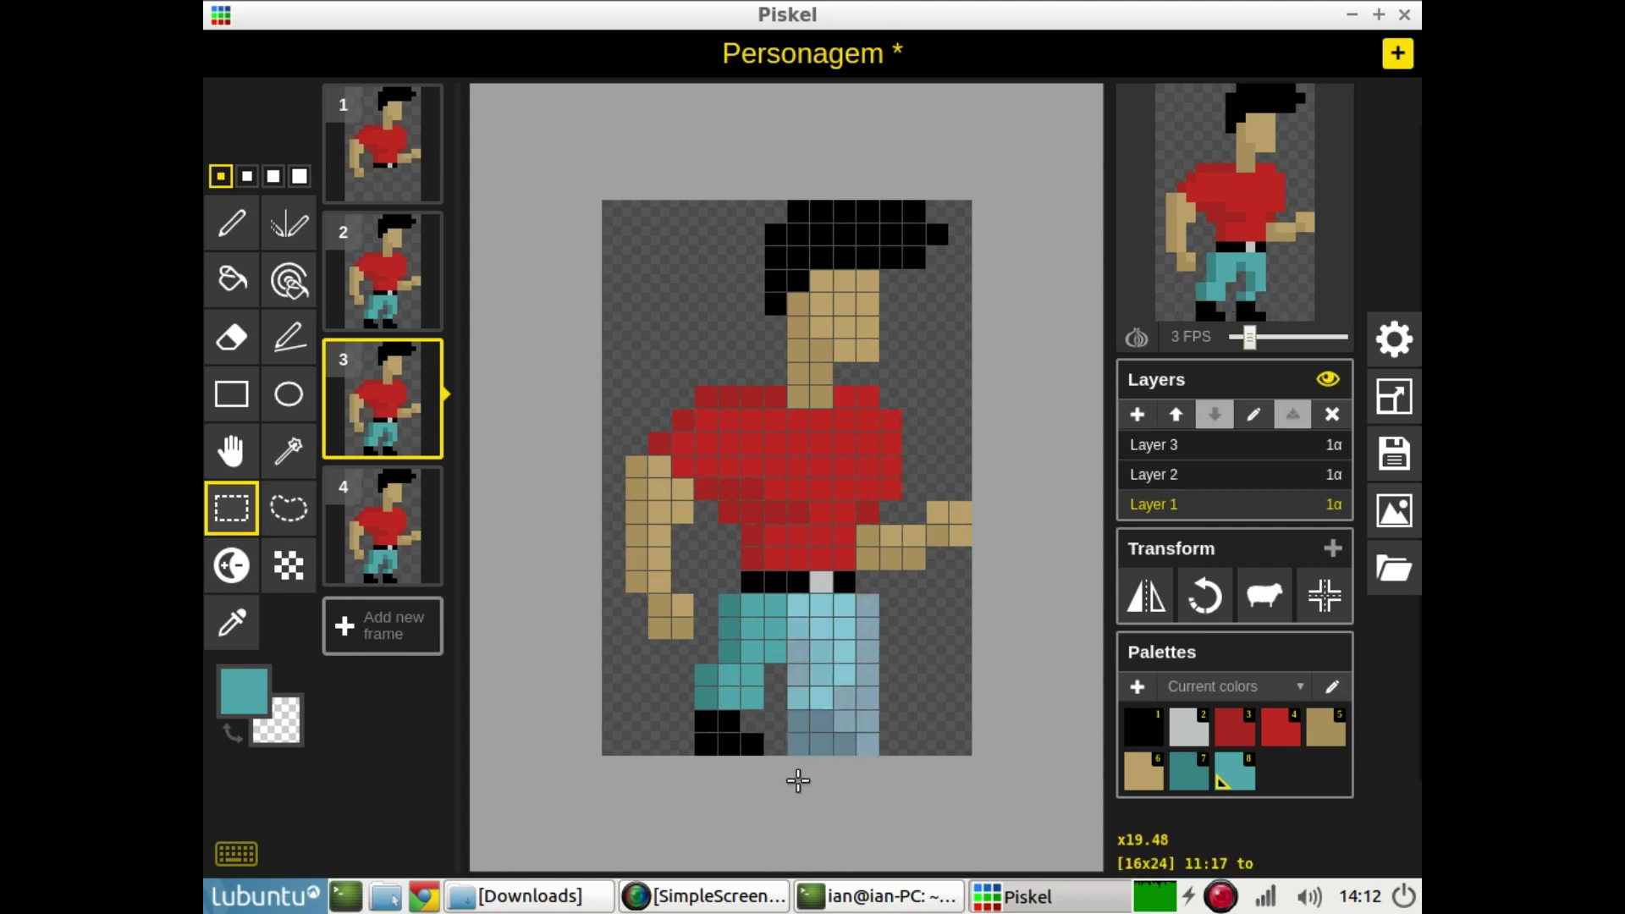
key(Delete)
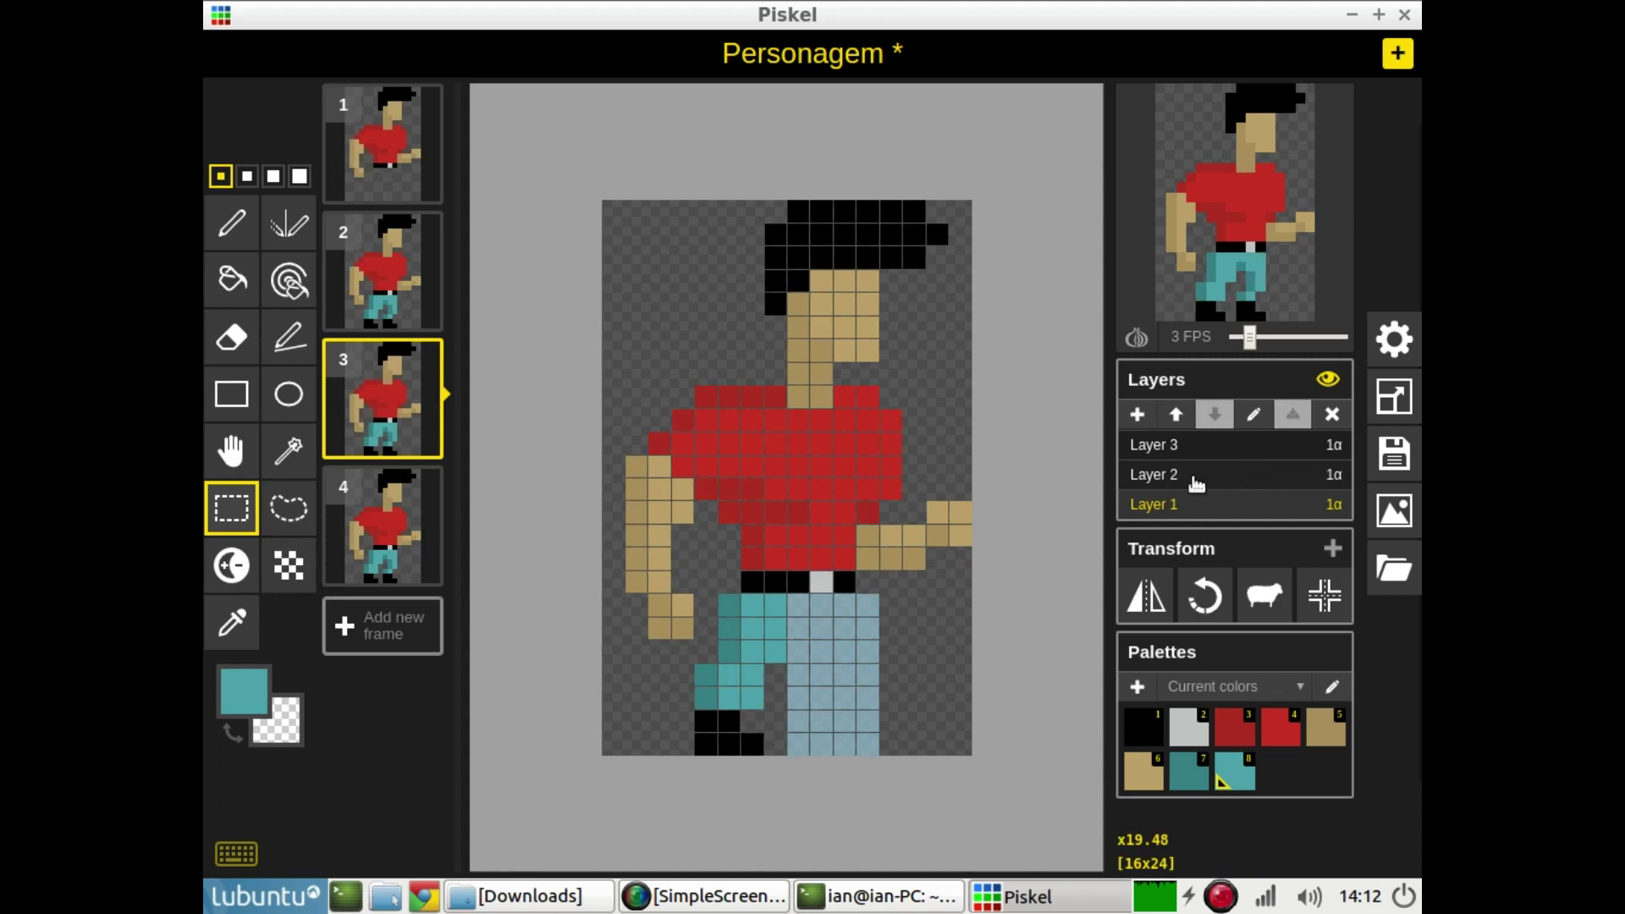
click(1257, 477)
key(ctrl+v)
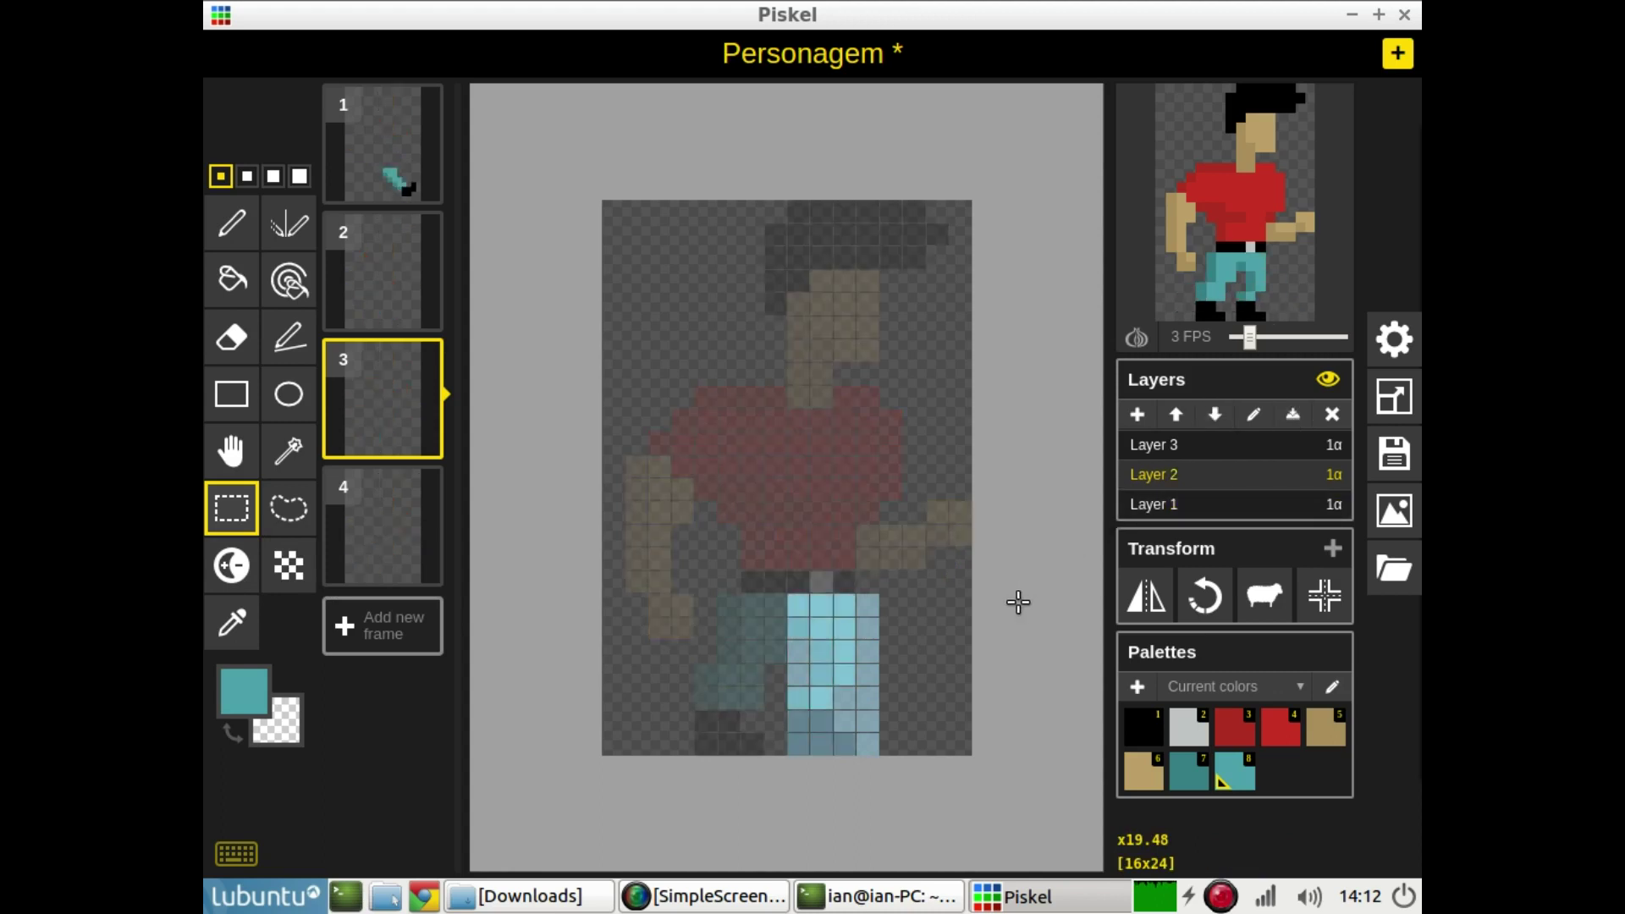
In frame 3, cut the rear leg out of Layer 1 and paste it in place on Layer 3
click(1147, 505)
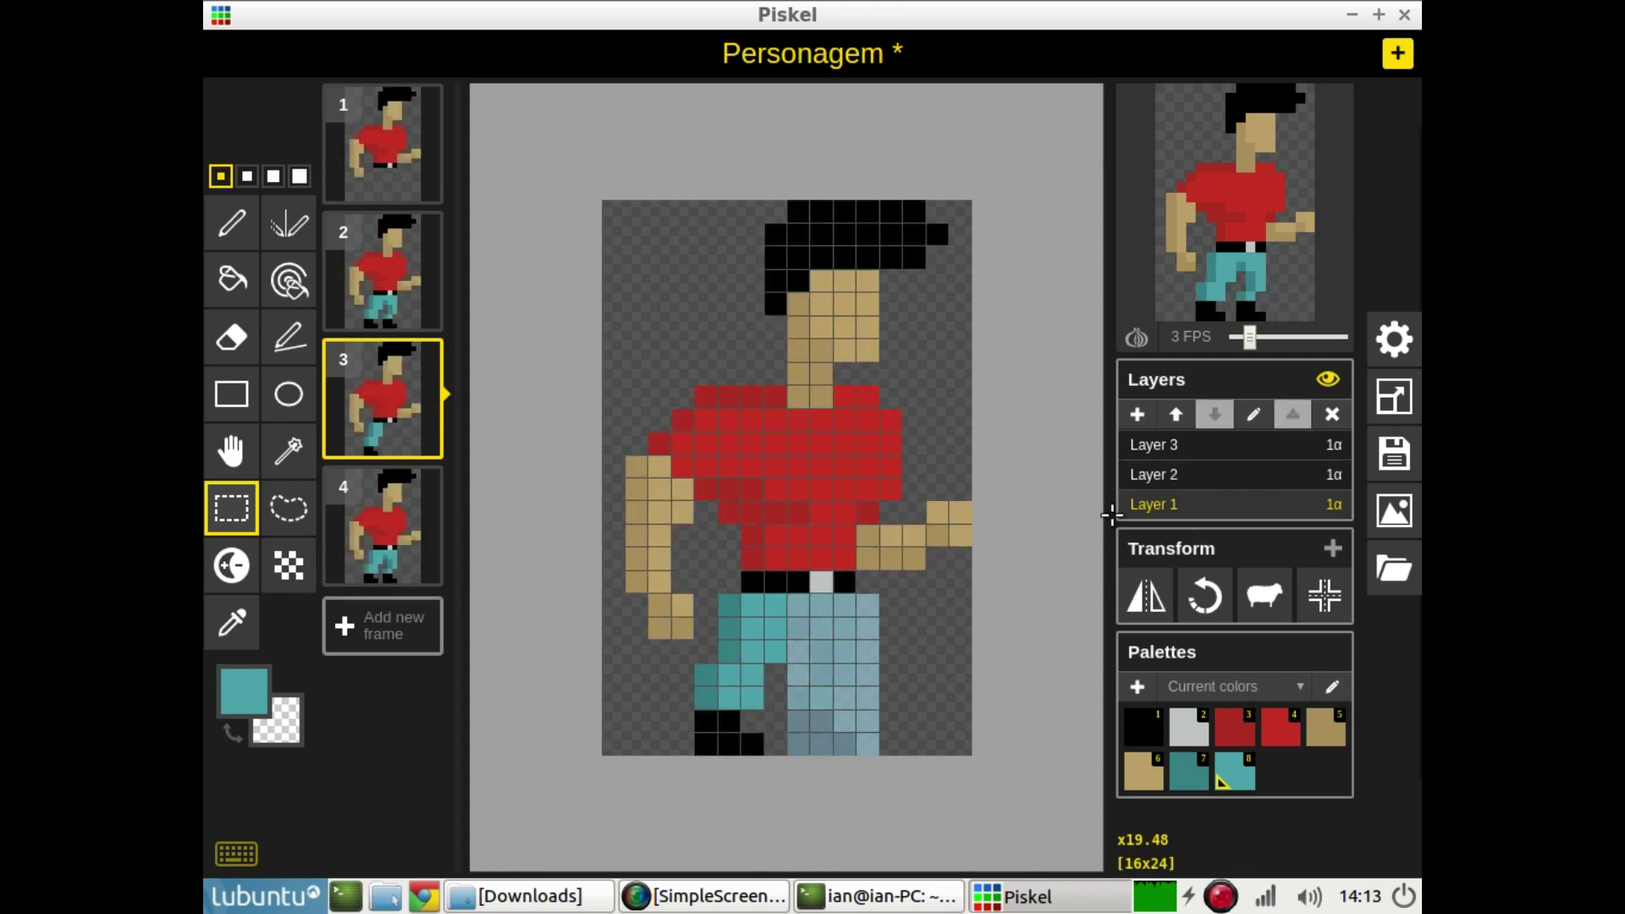
drag(699, 602, 764, 746)
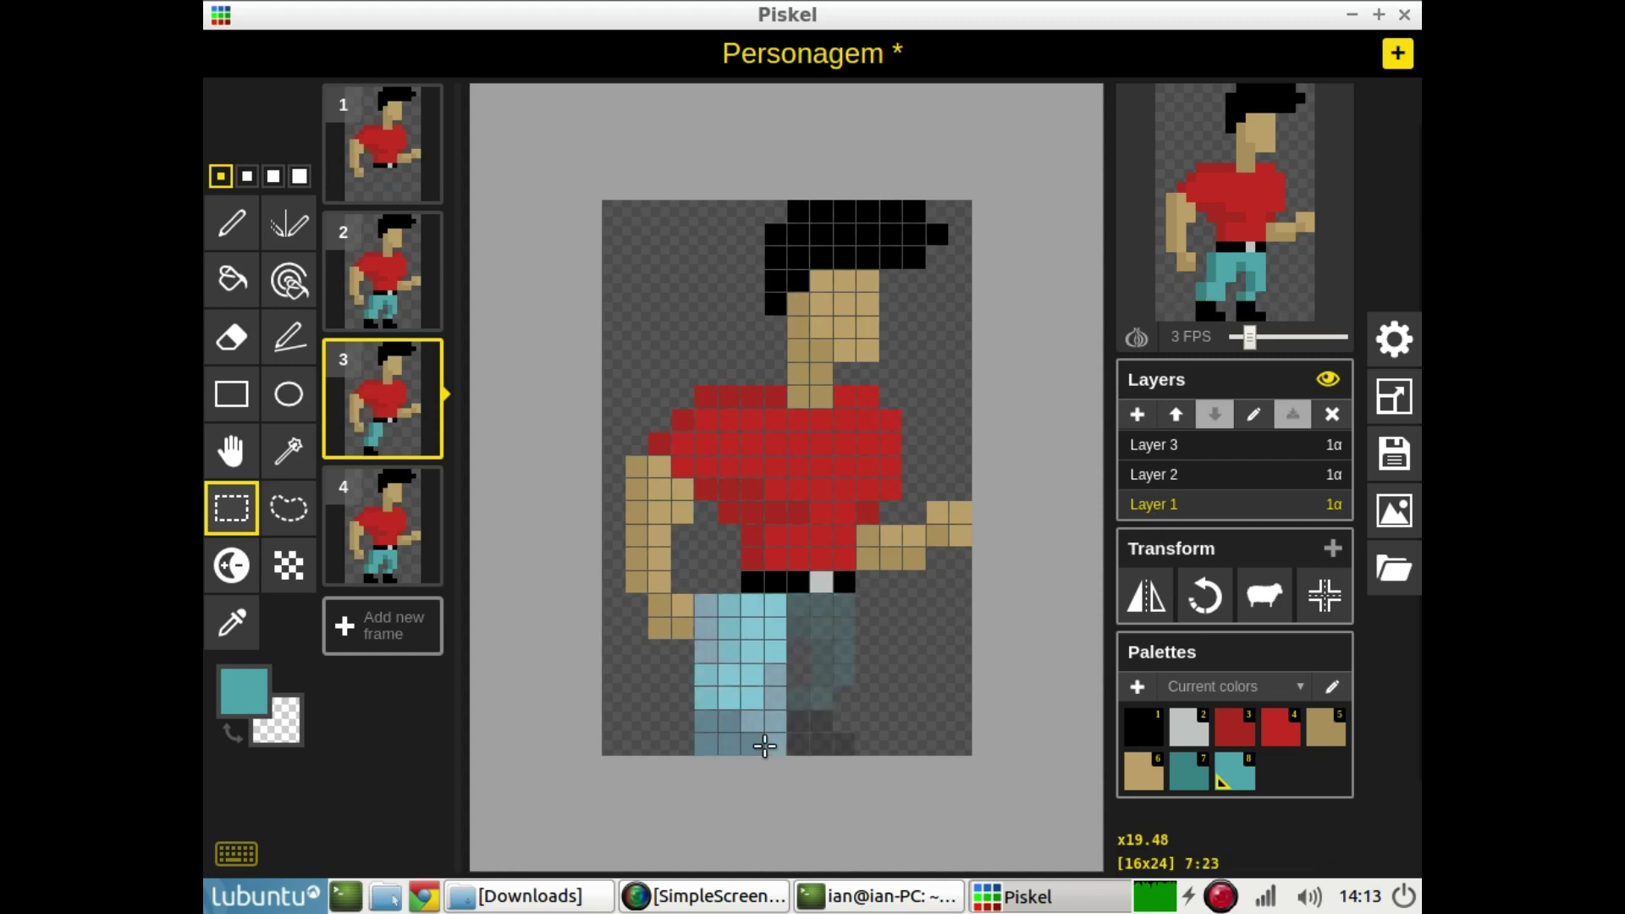
click(1171, 446)
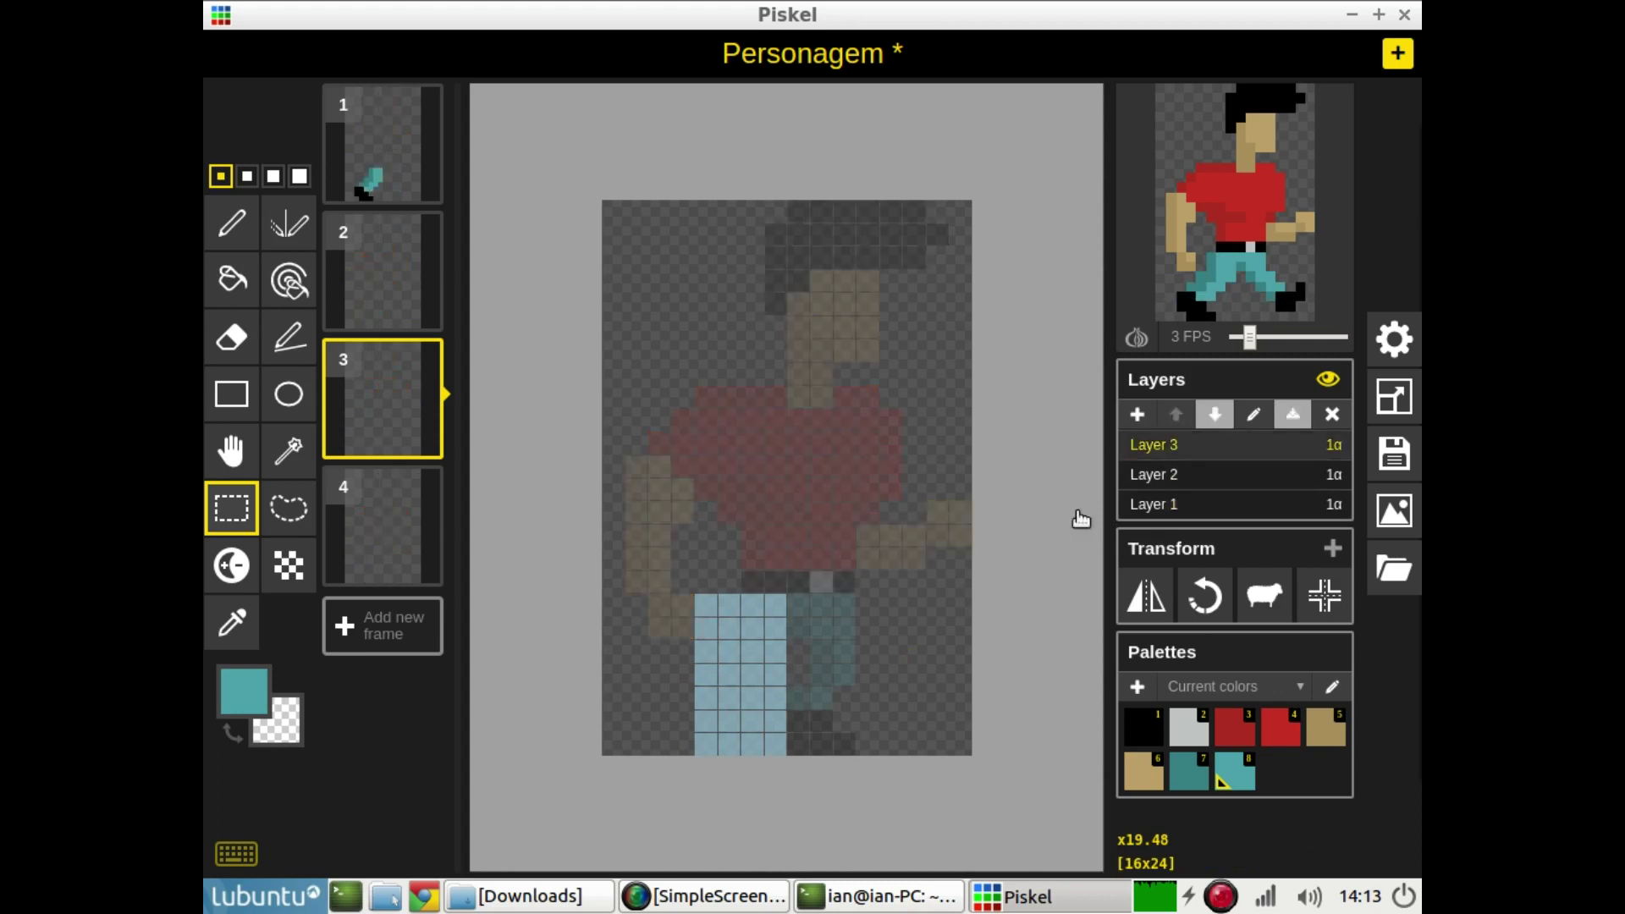
key(ctrl+v)
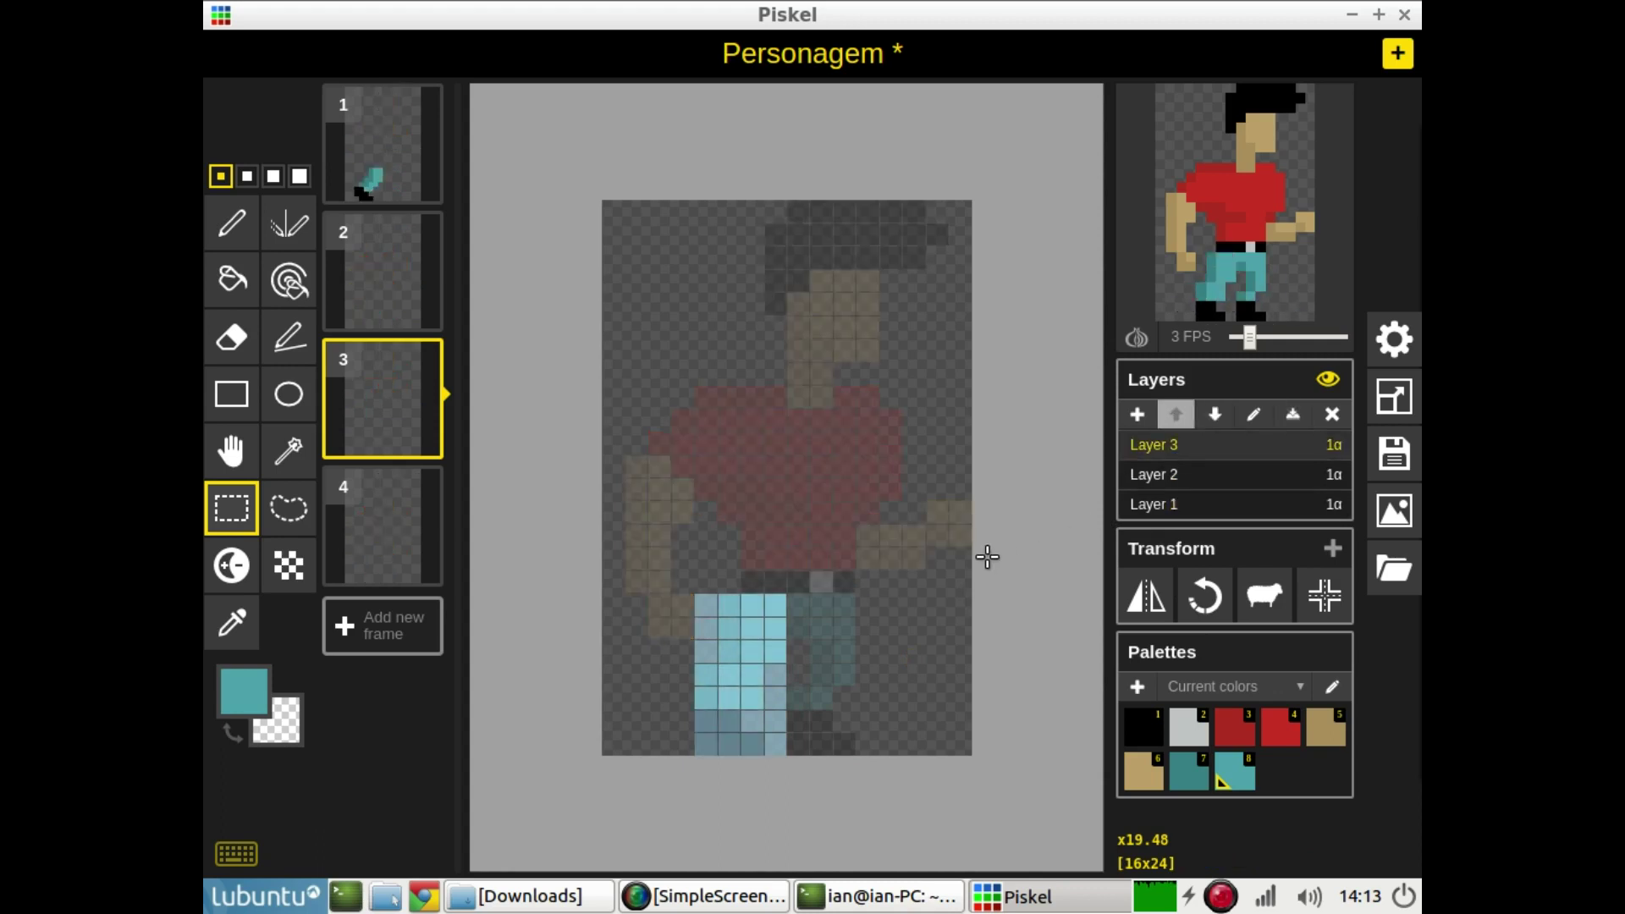
On Layer 2 of frame 3, bend the front leg backward by adding light teal pixels behind the shin
click(1161, 475)
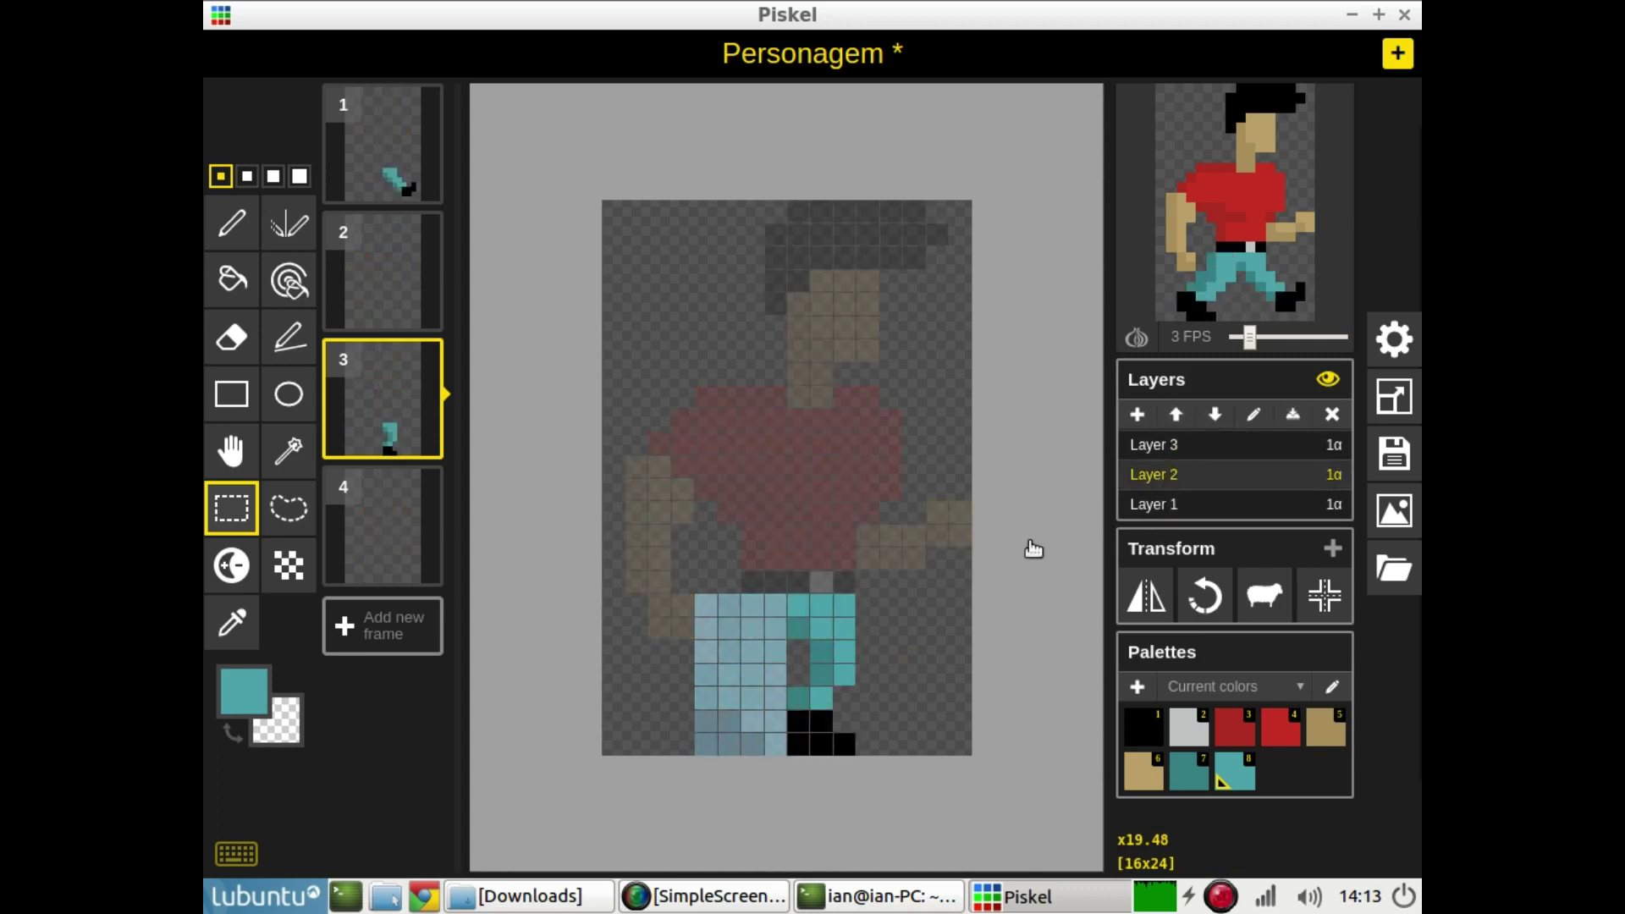
click(1031, 581)
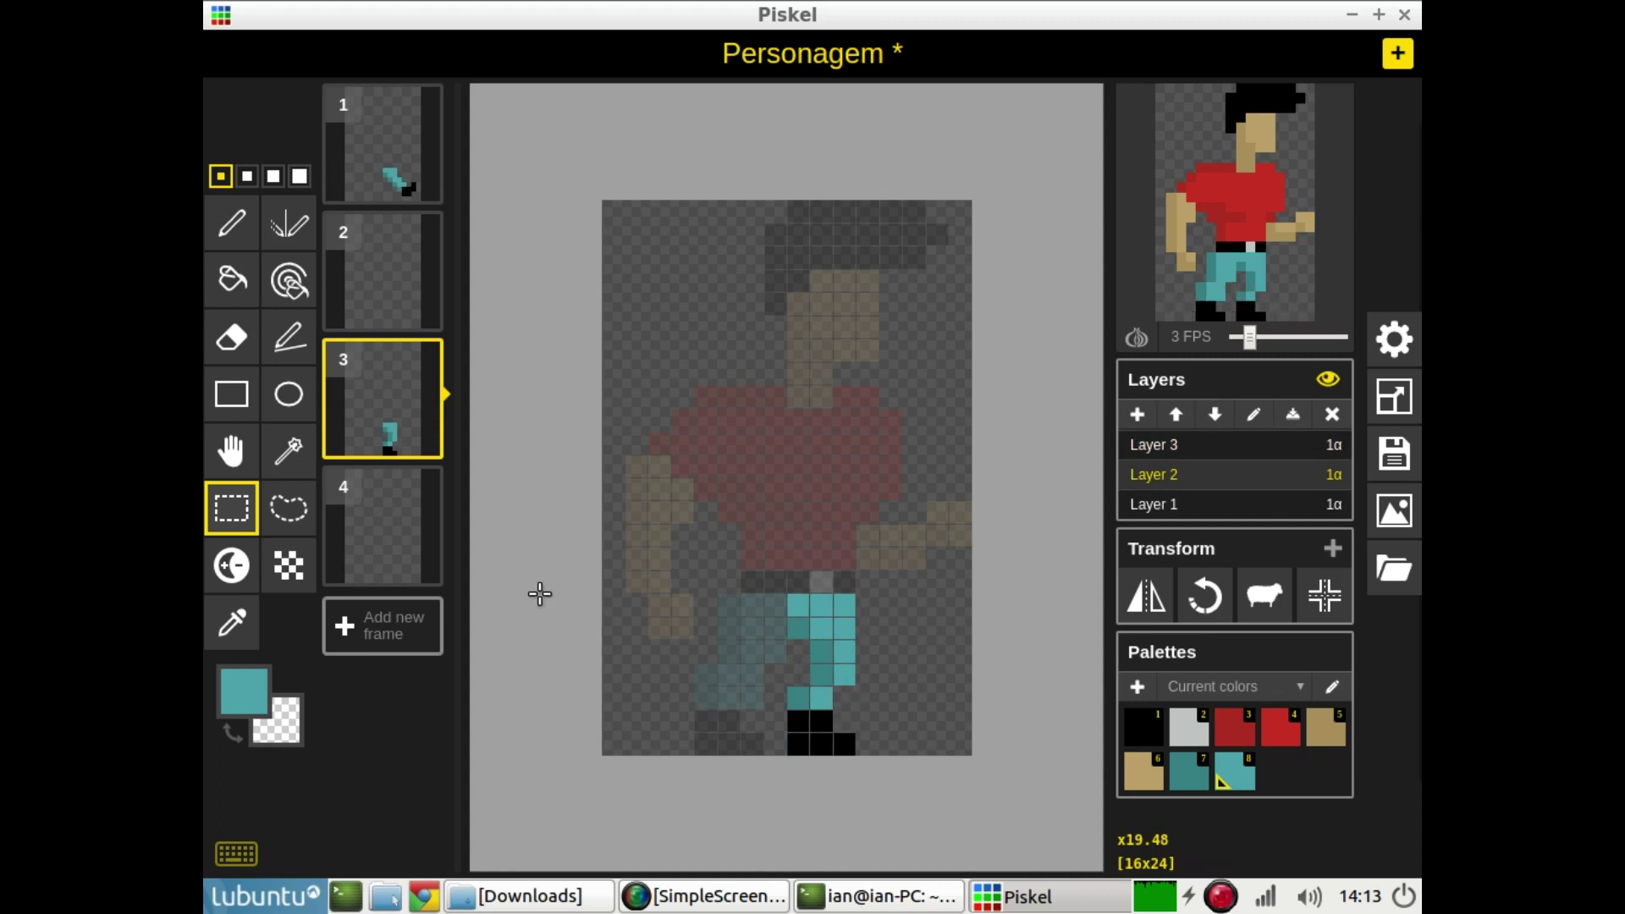
click(231, 222)
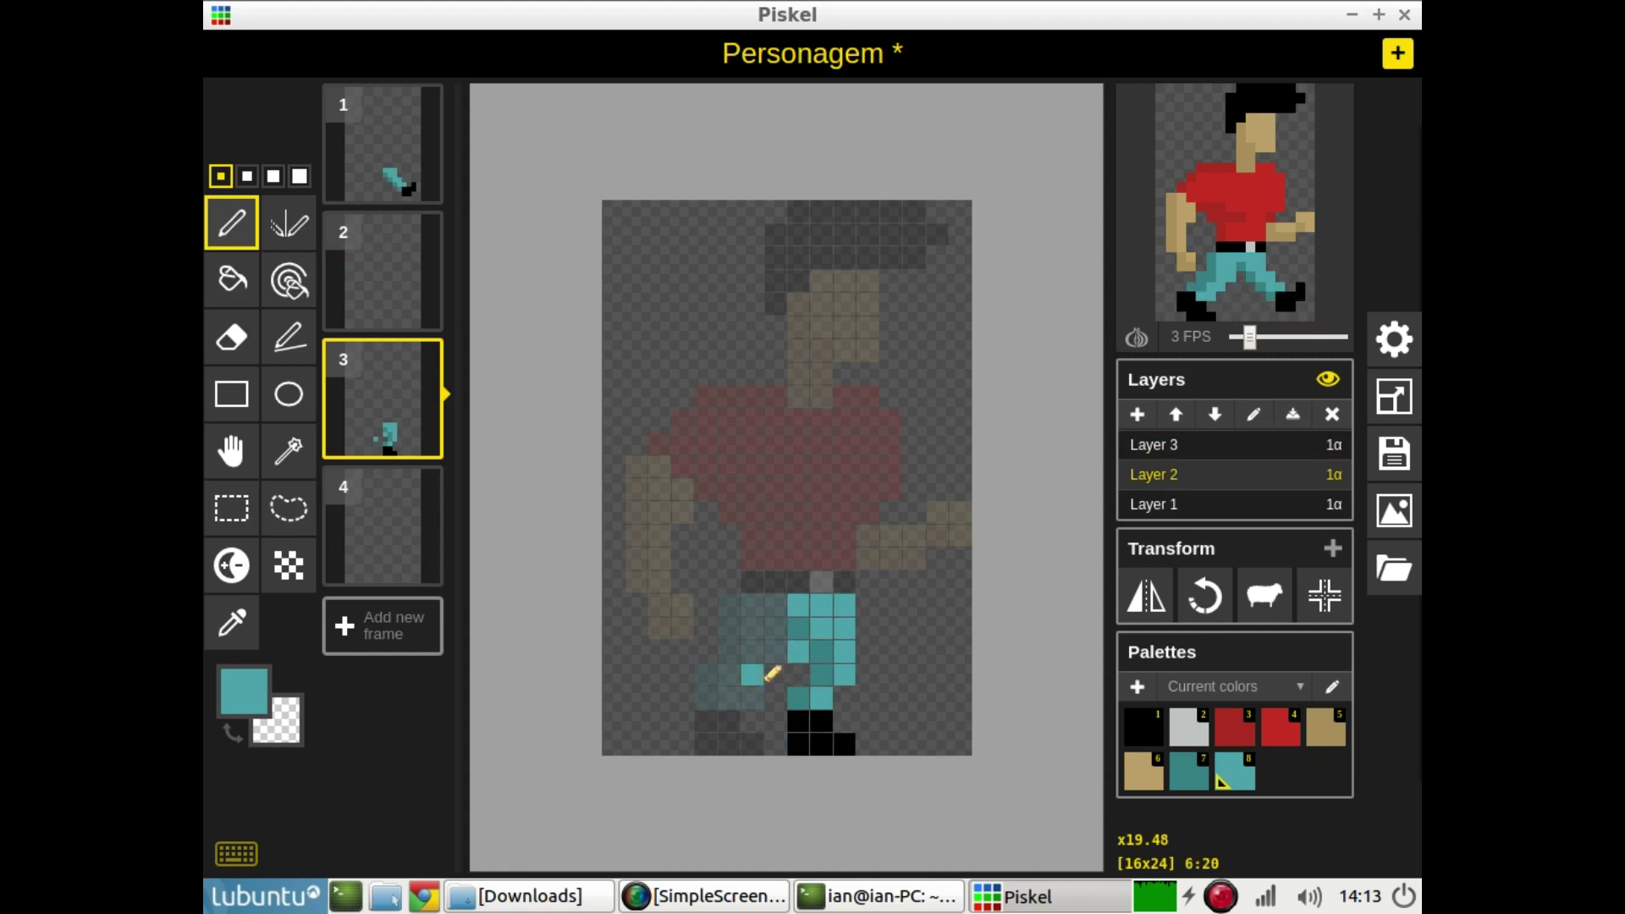
click(775, 677)
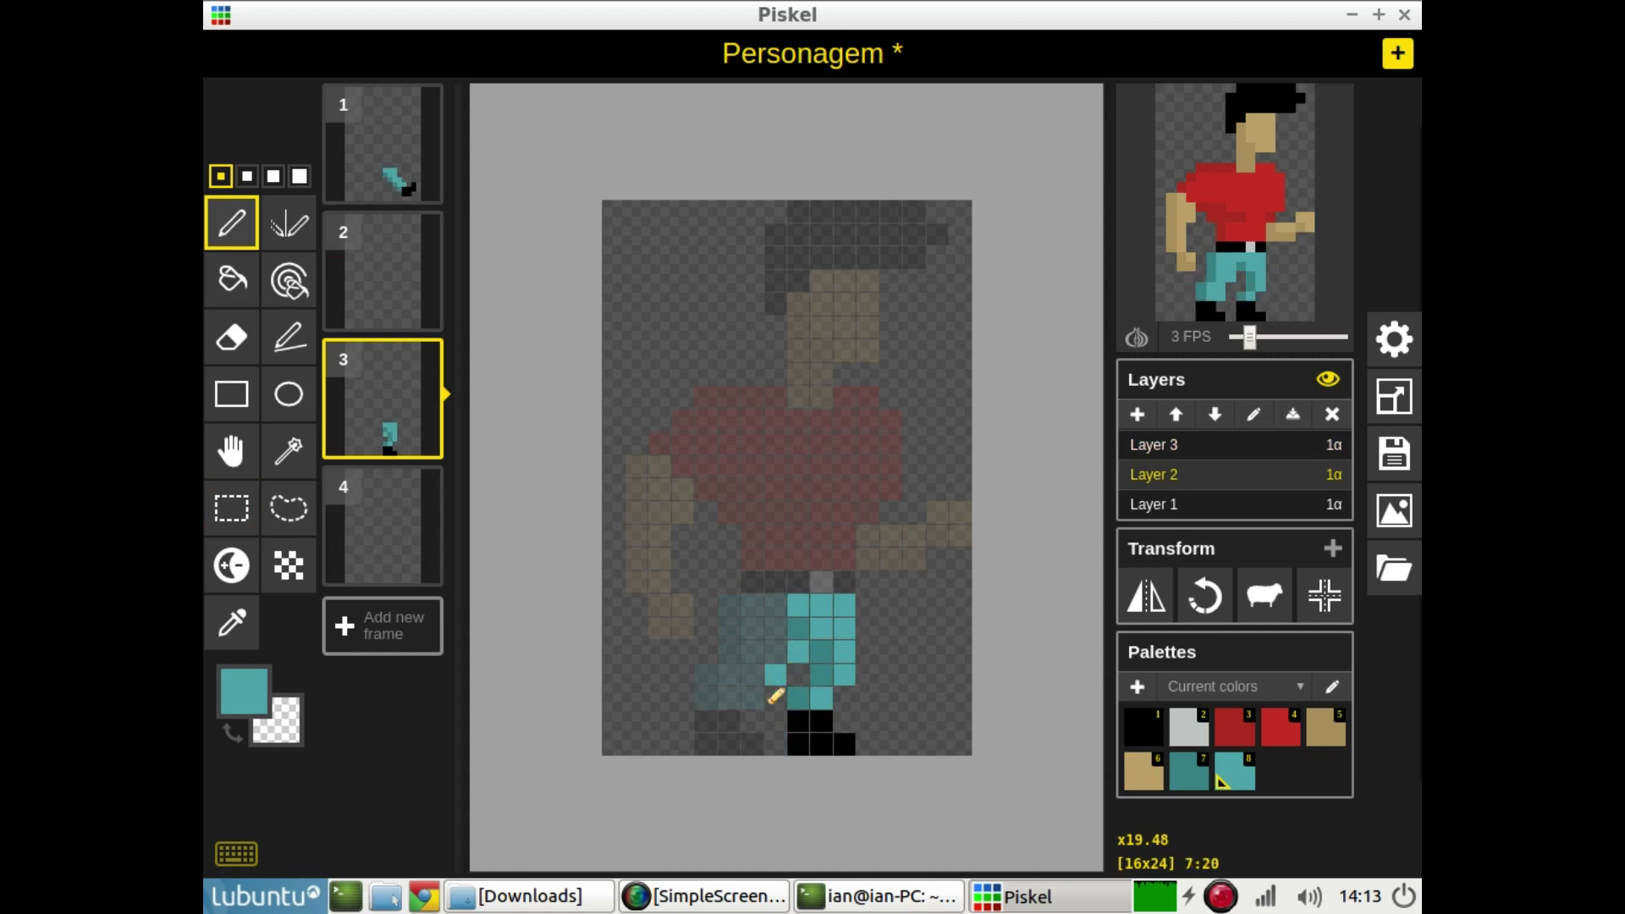
click(798, 674)
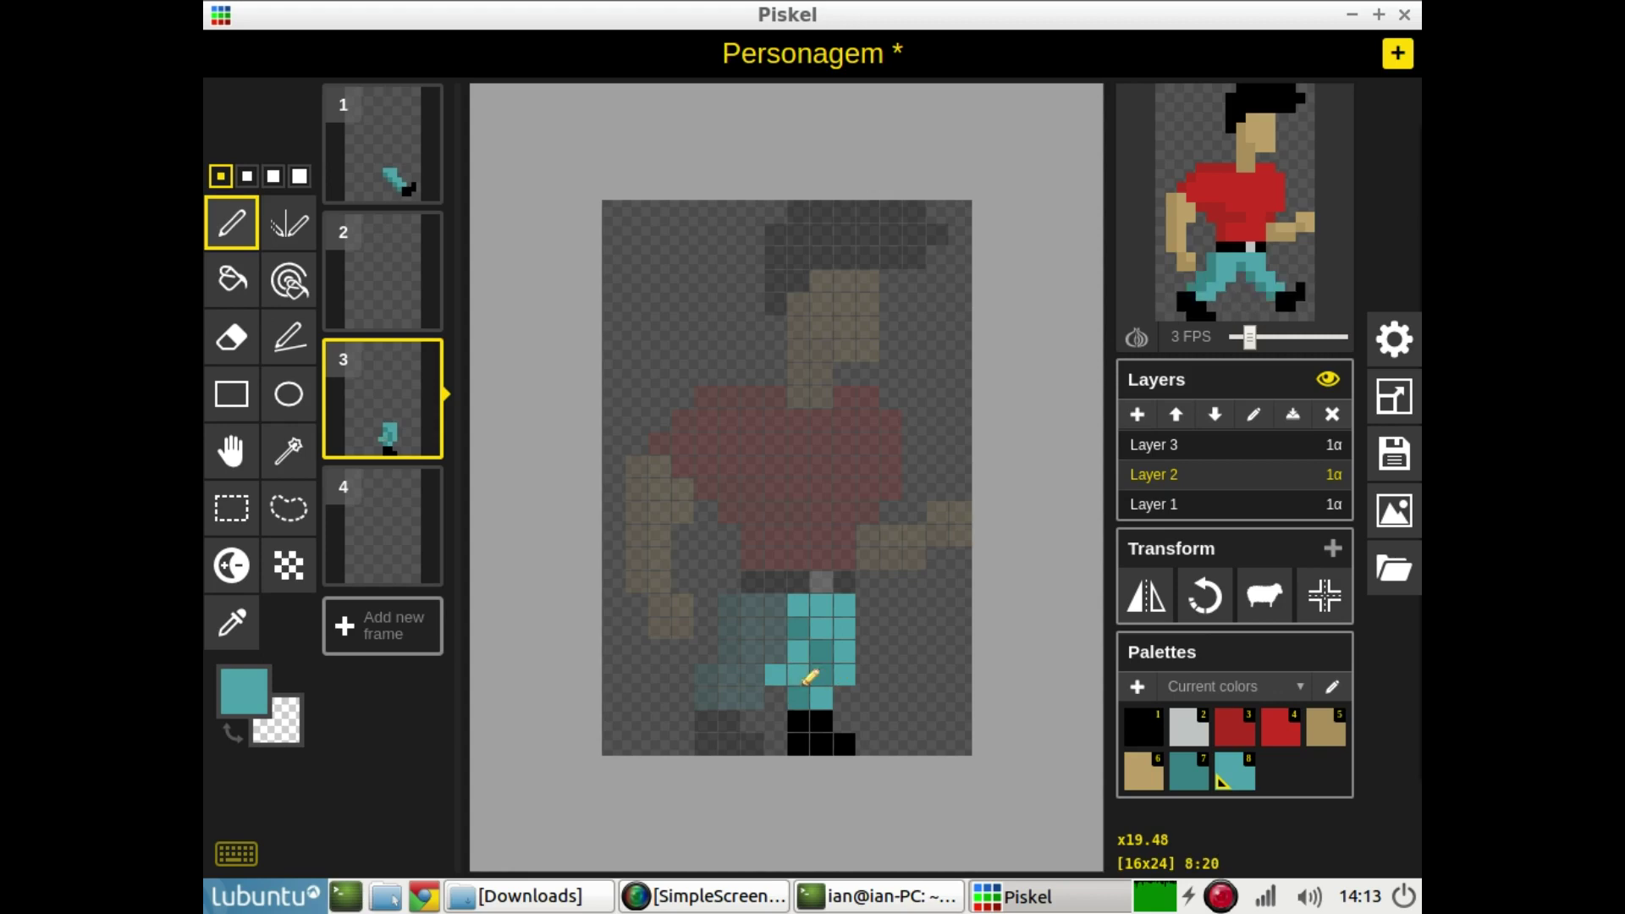
Erase the front edge of the Layer 2 leg's shin and the toe of its shoe in frame 3
click(231, 337)
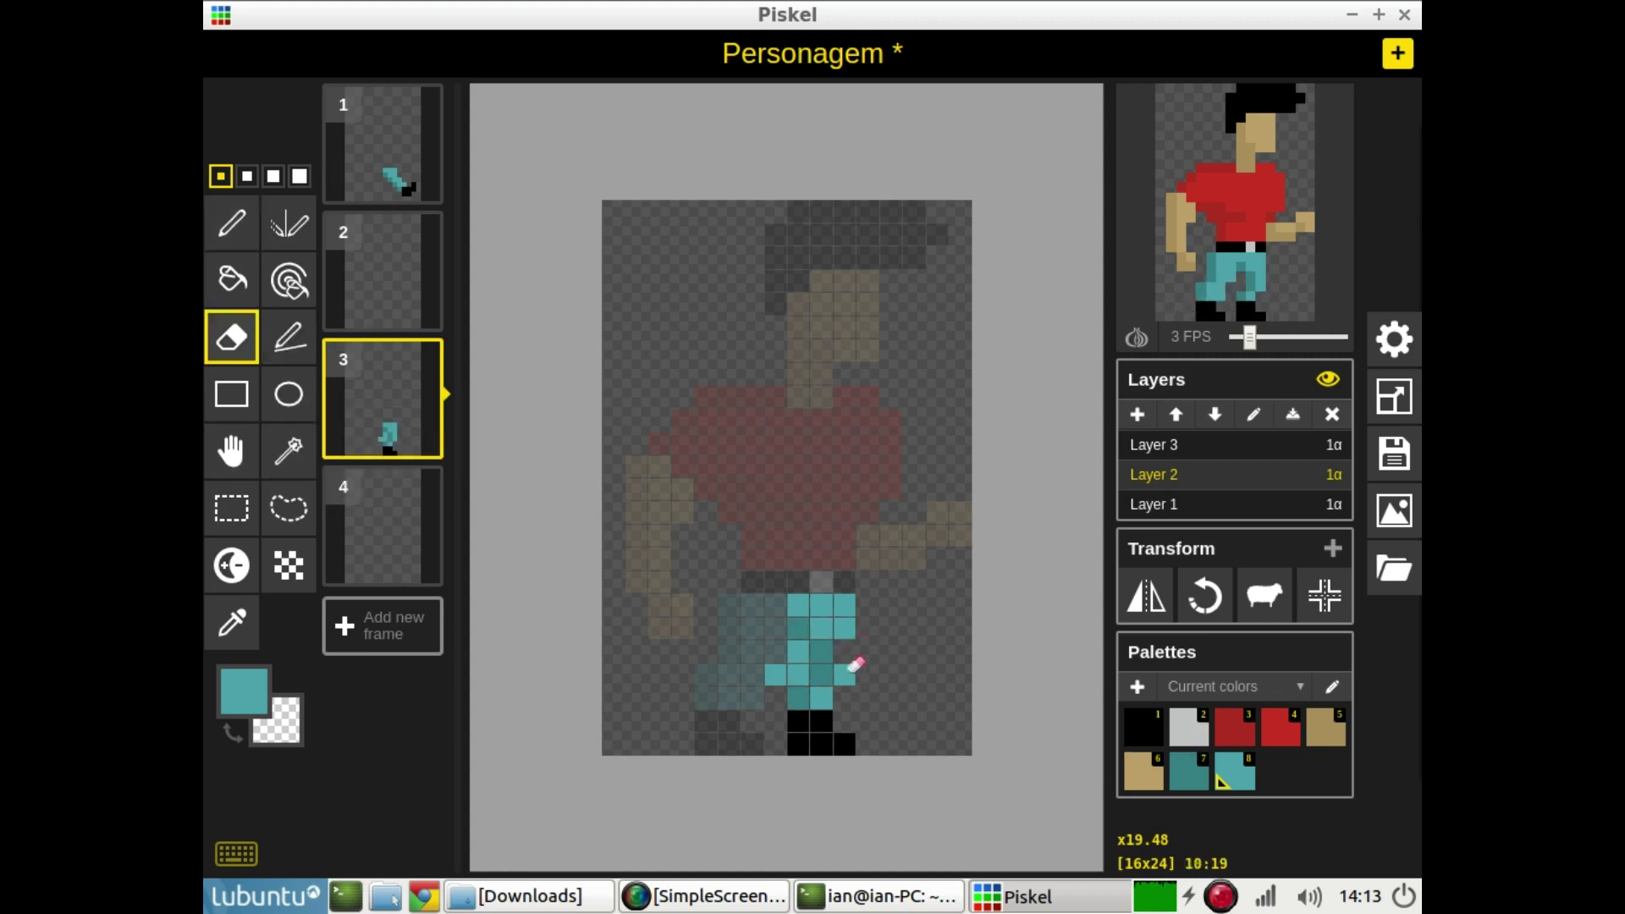
drag(825, 692, 829, 707)
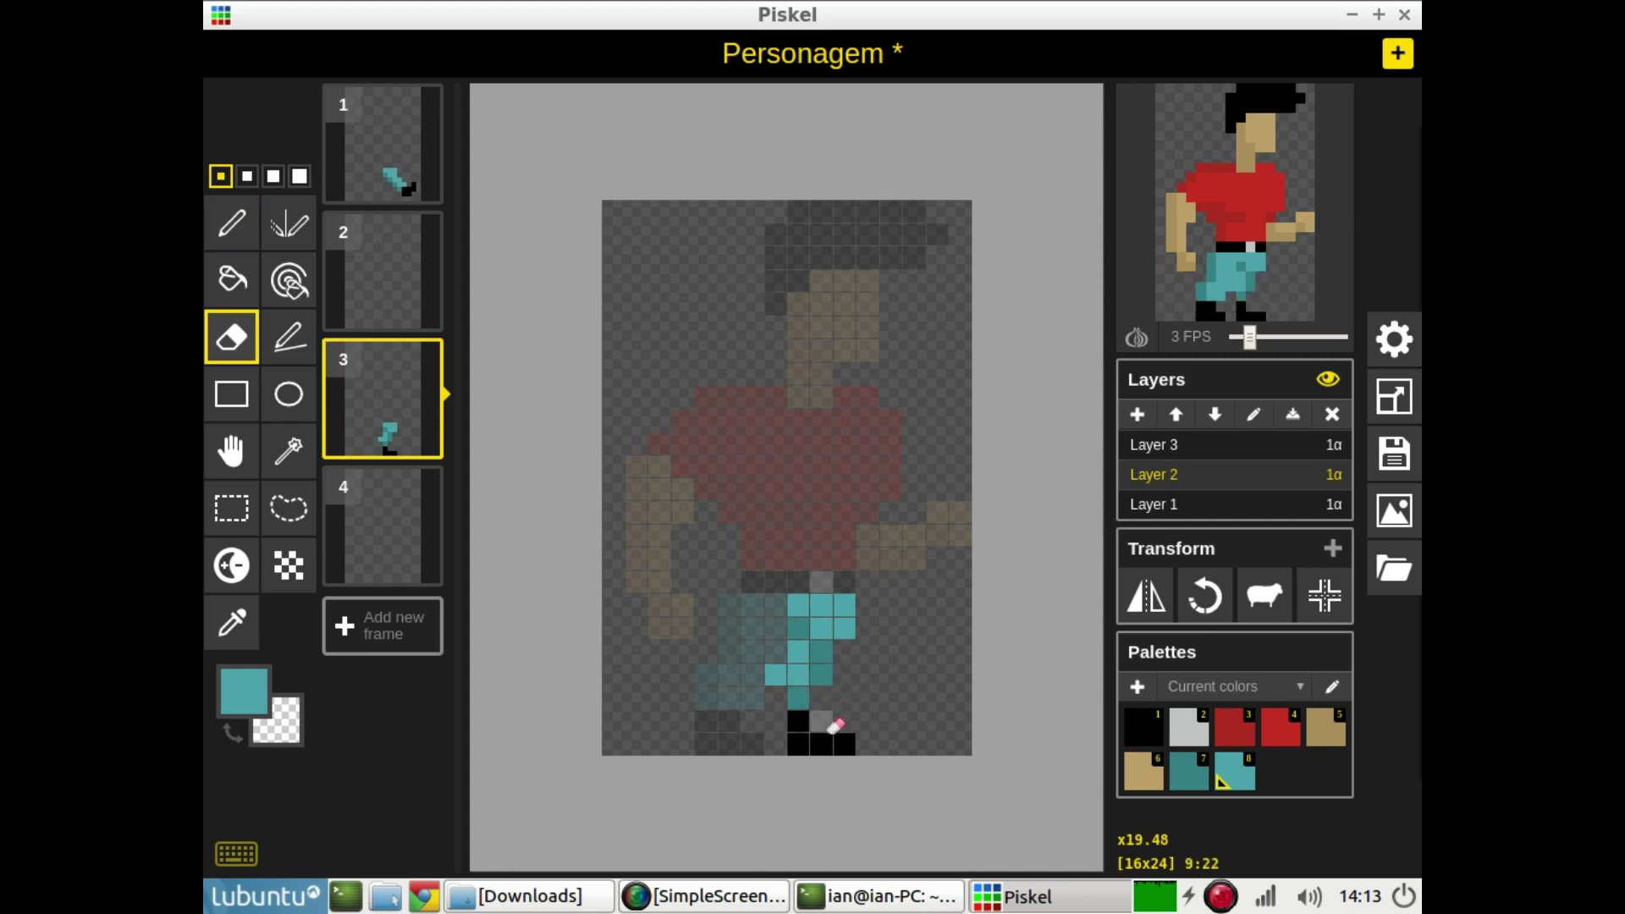
click(849, 741)
Redraw the Layer 2 leg's shoe in black farther back and recolour the leg's shading pixels light teal
click(1143, 726)
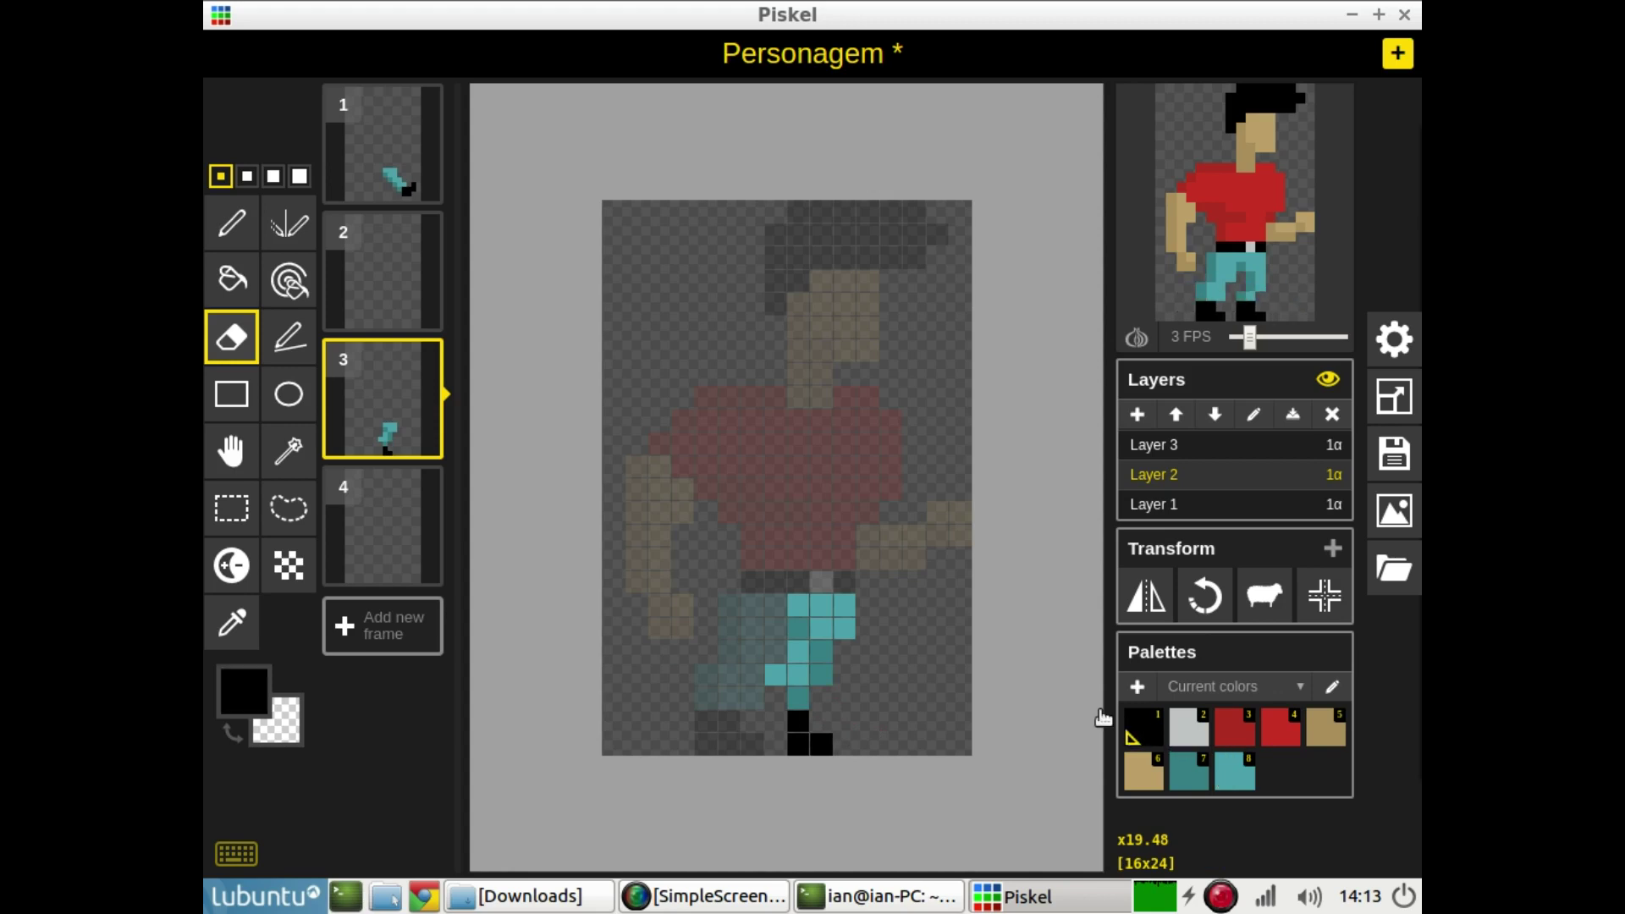
click(231, 223)
click(776, 721)
click(775, 744)
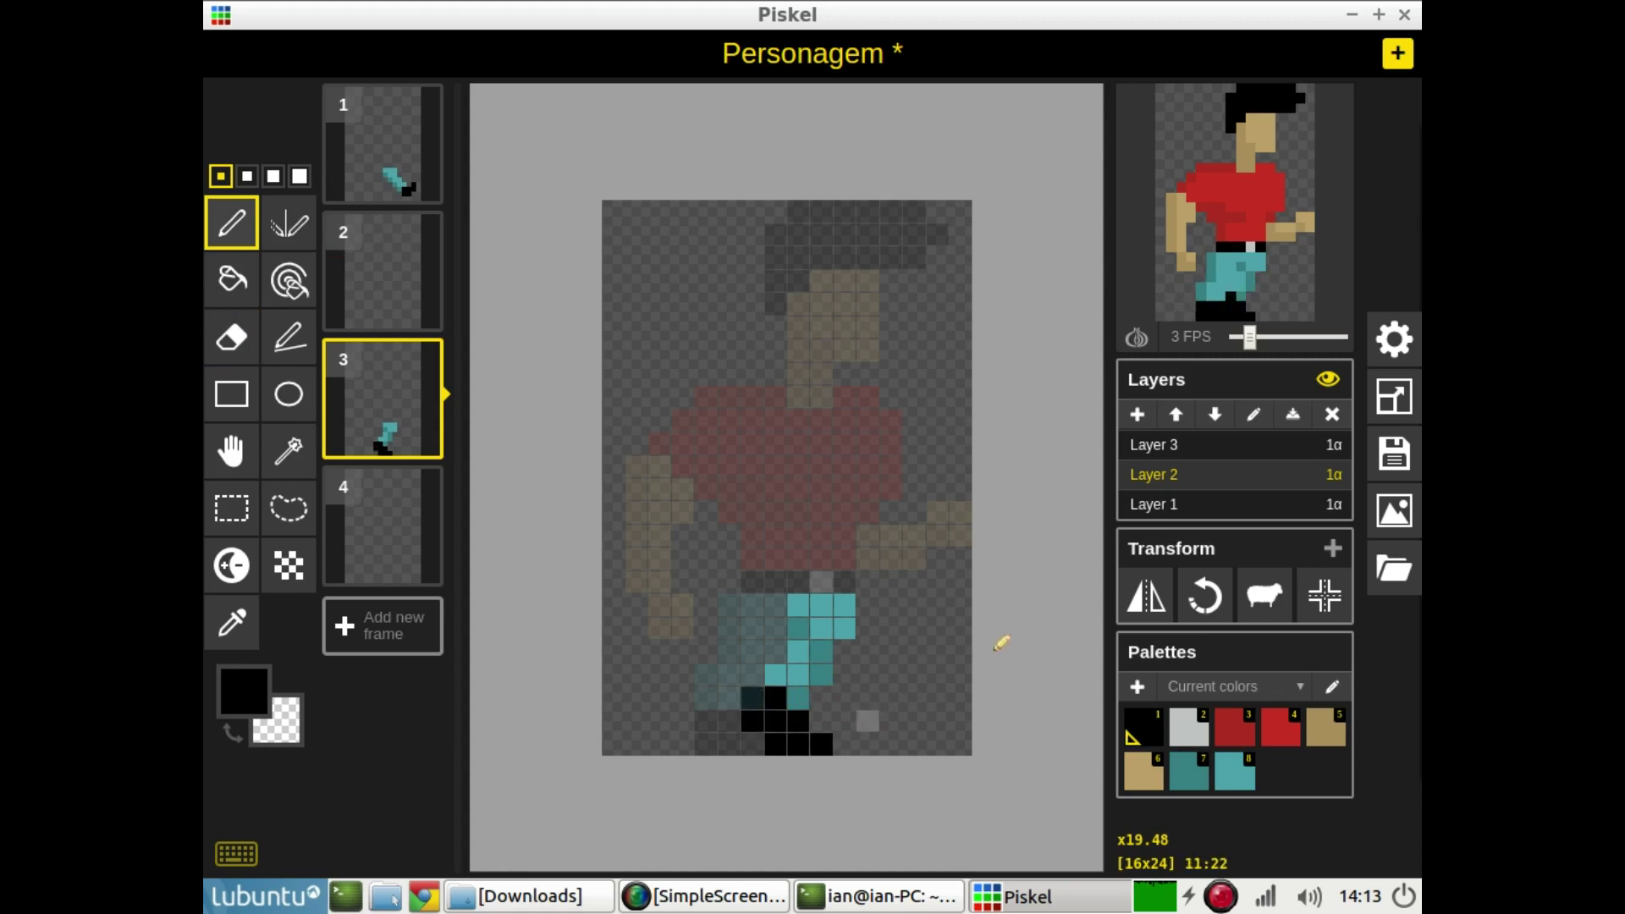
click(1245, 777)
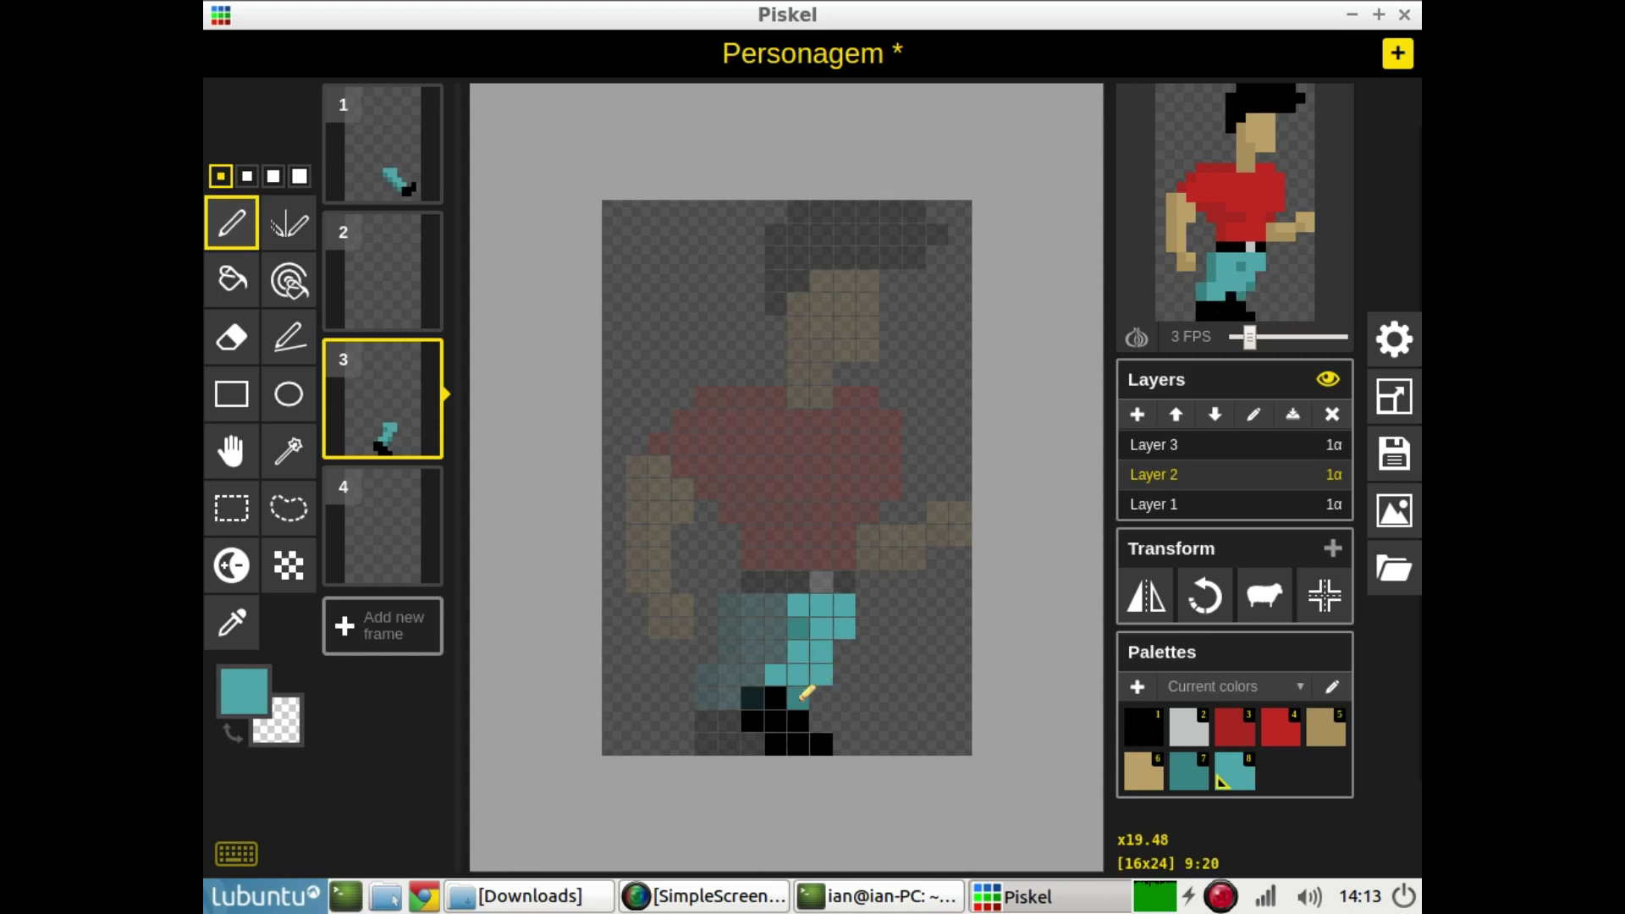
key(7)
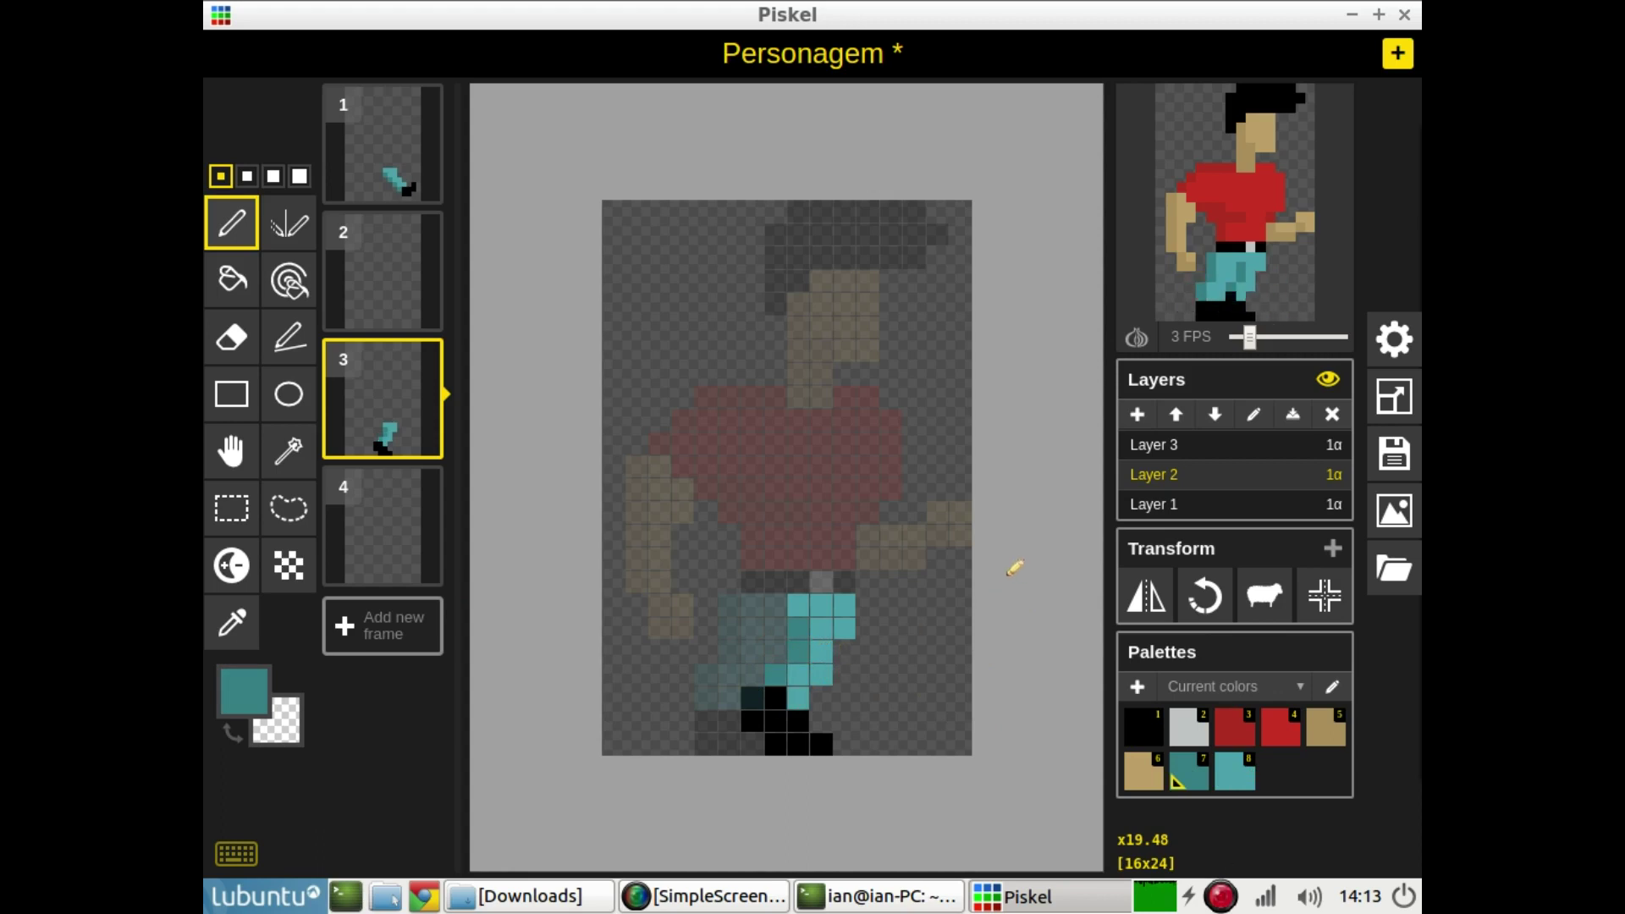
On Layer 3 of frame 3, draw a light teal lower leg stretching diagonally forward from the thigh
click(1149, 455)
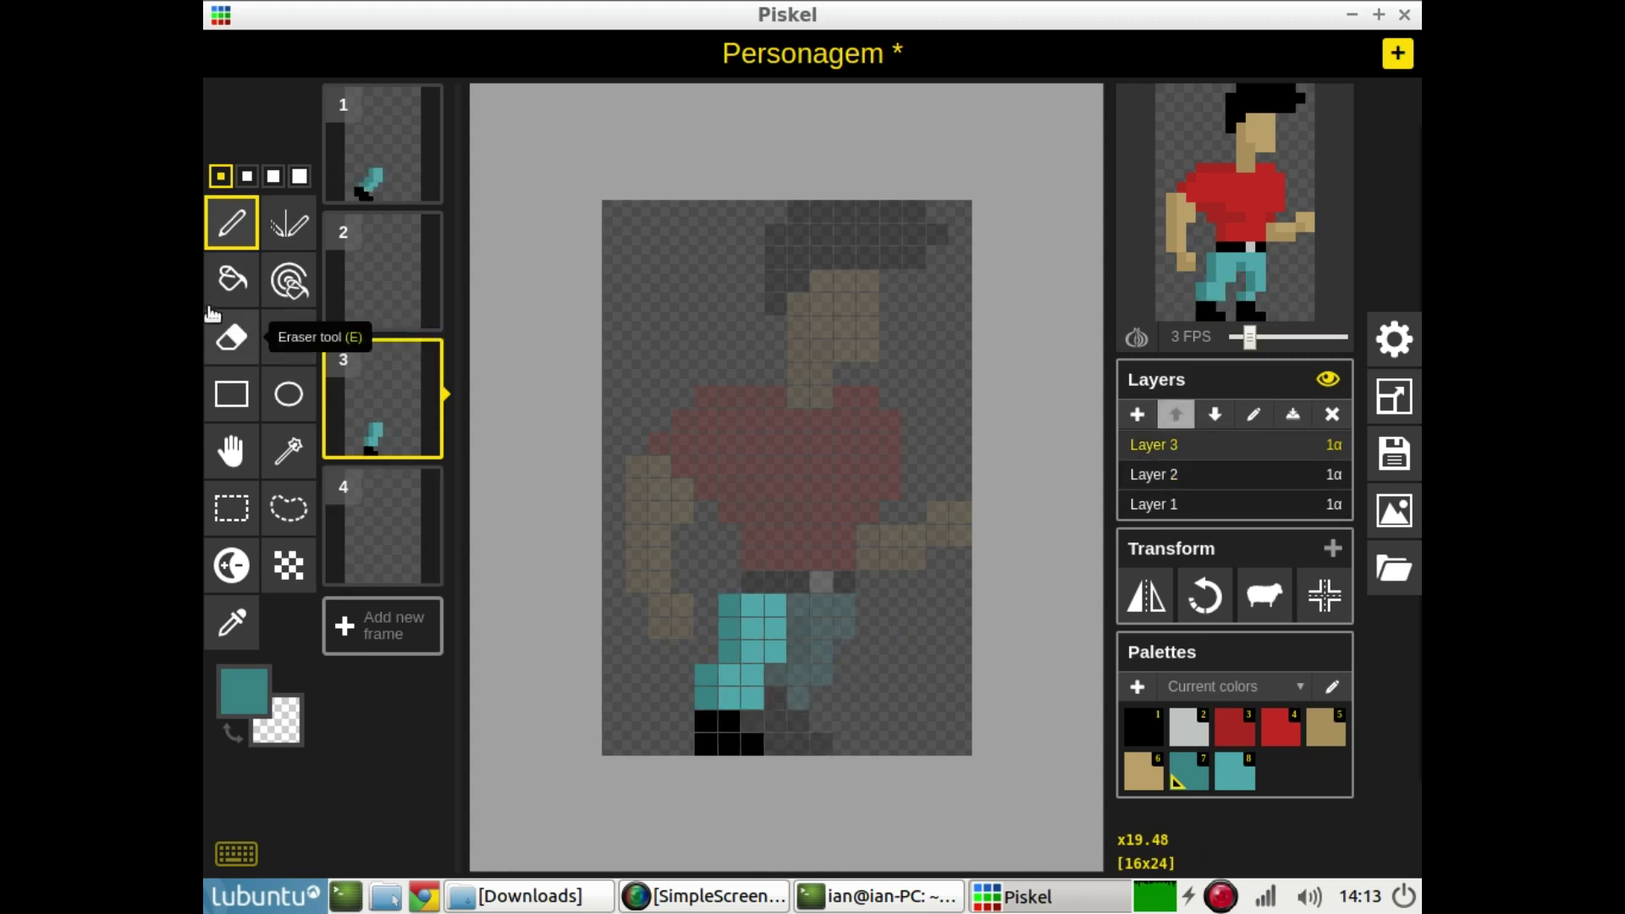
click(1220, 777)
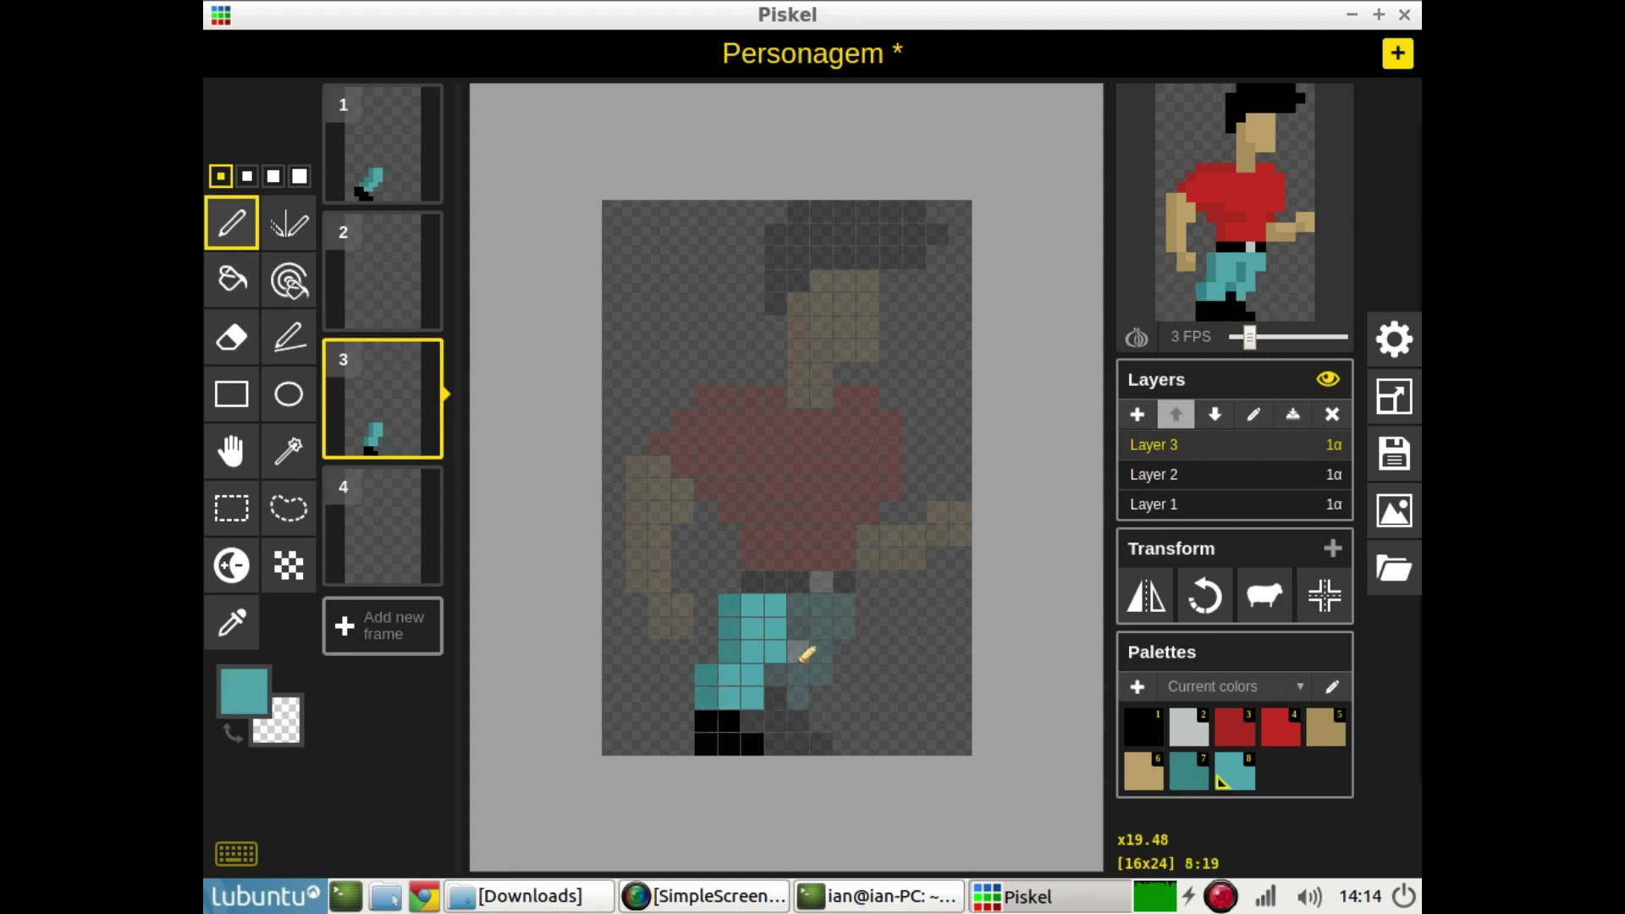
click(845, 699)
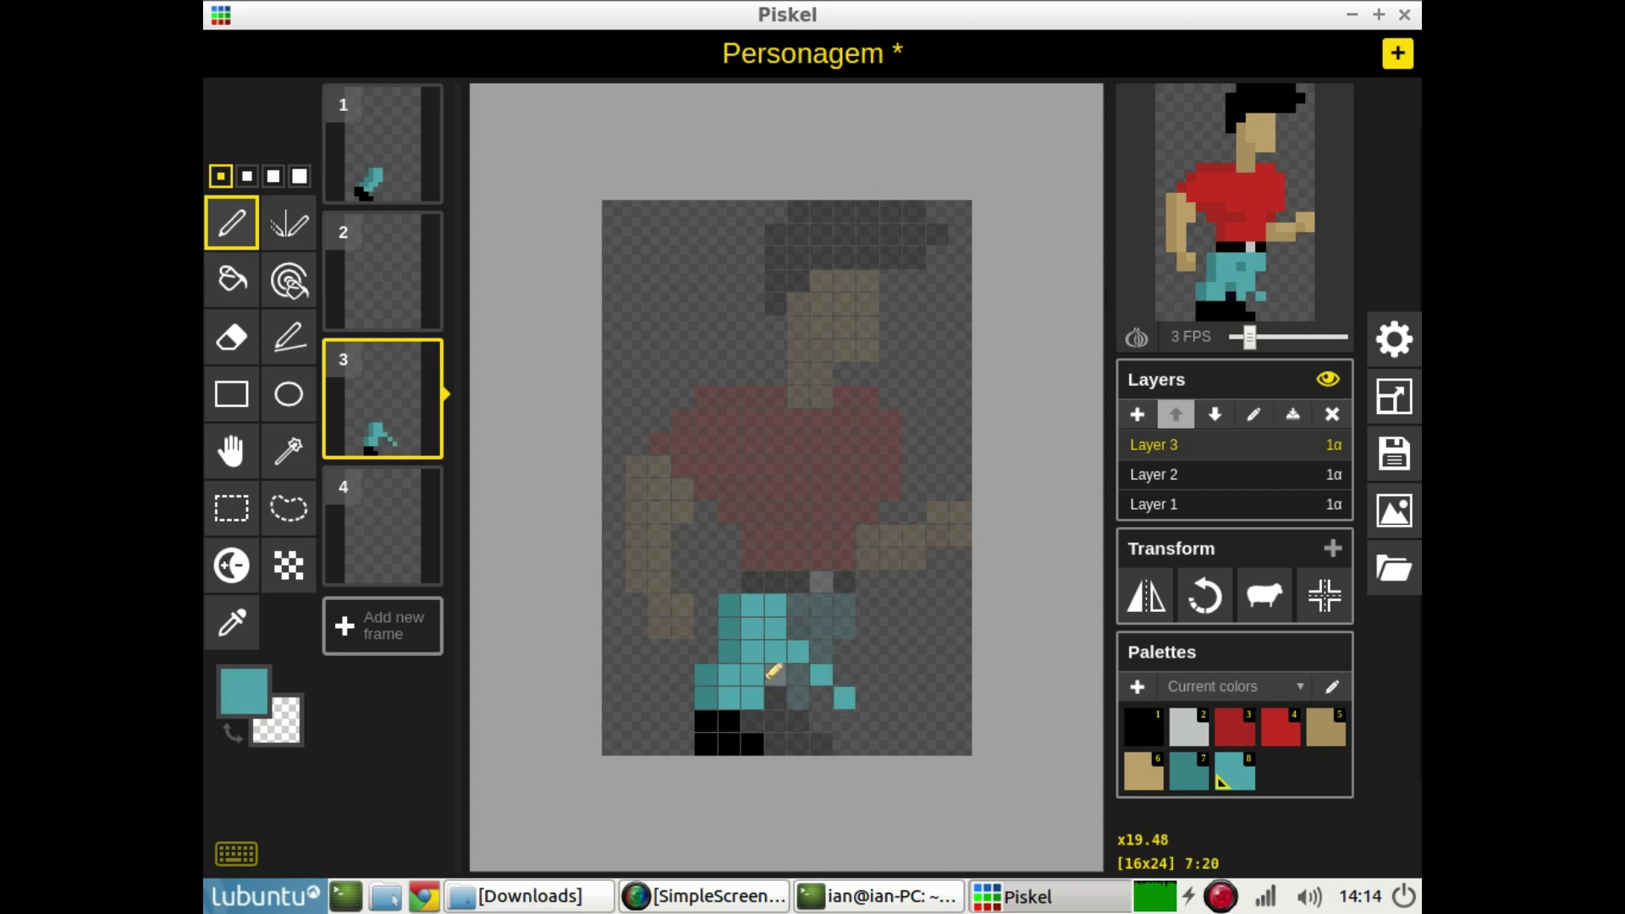
click(821, 696)
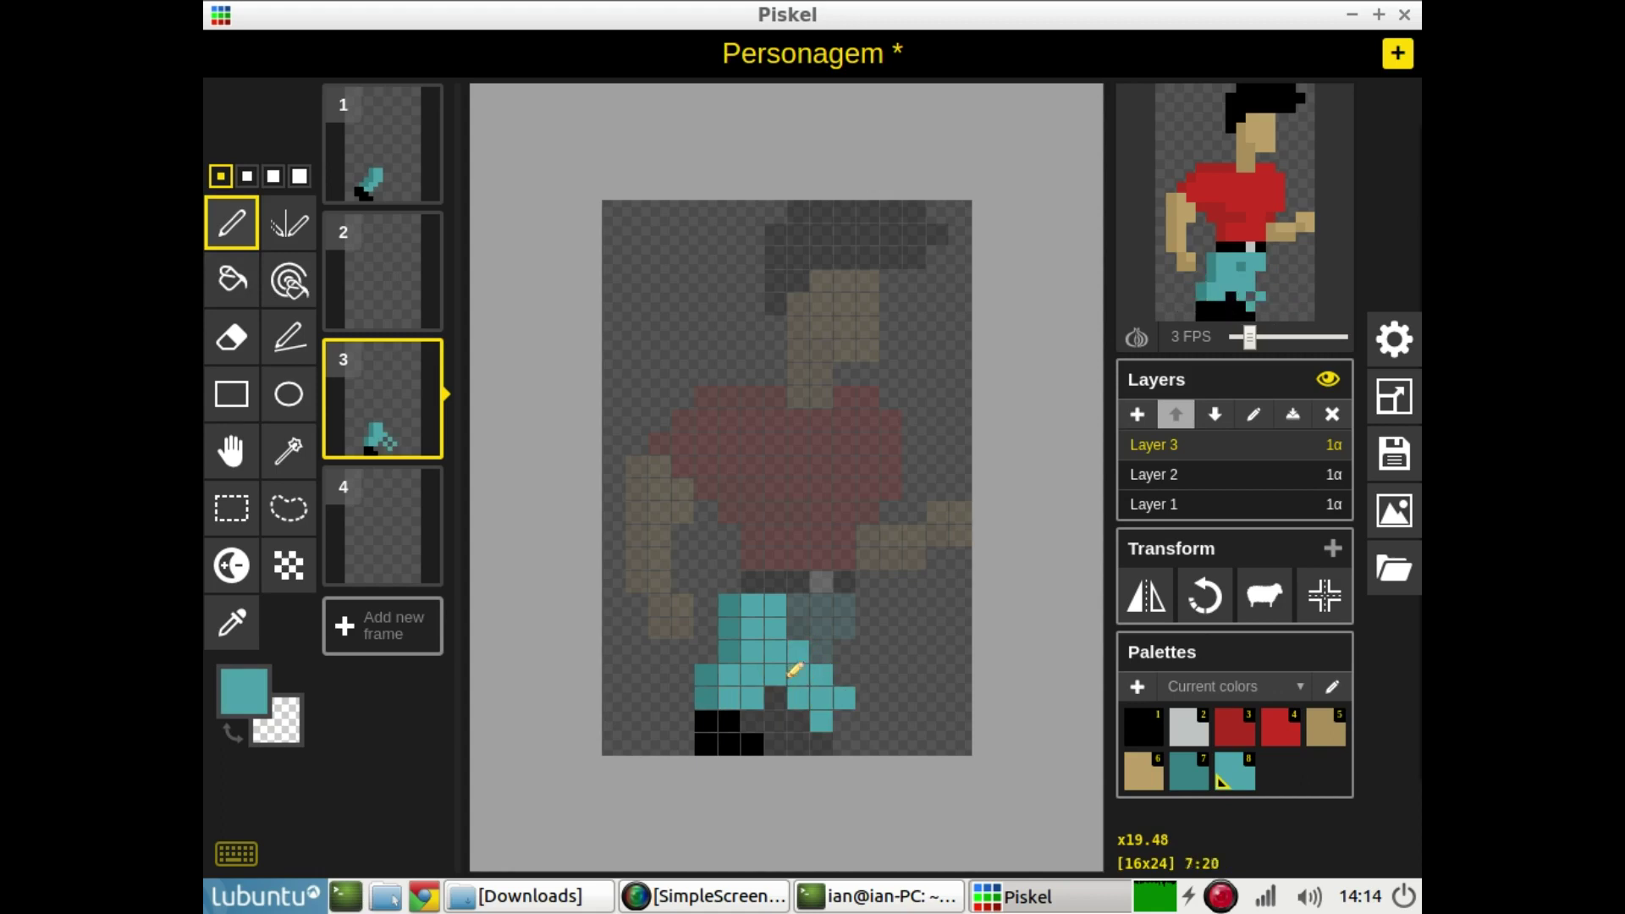
Draw a black shoe with a raised toe at the end of the forward-stretched leg on Layer 3
click(1146, 741)
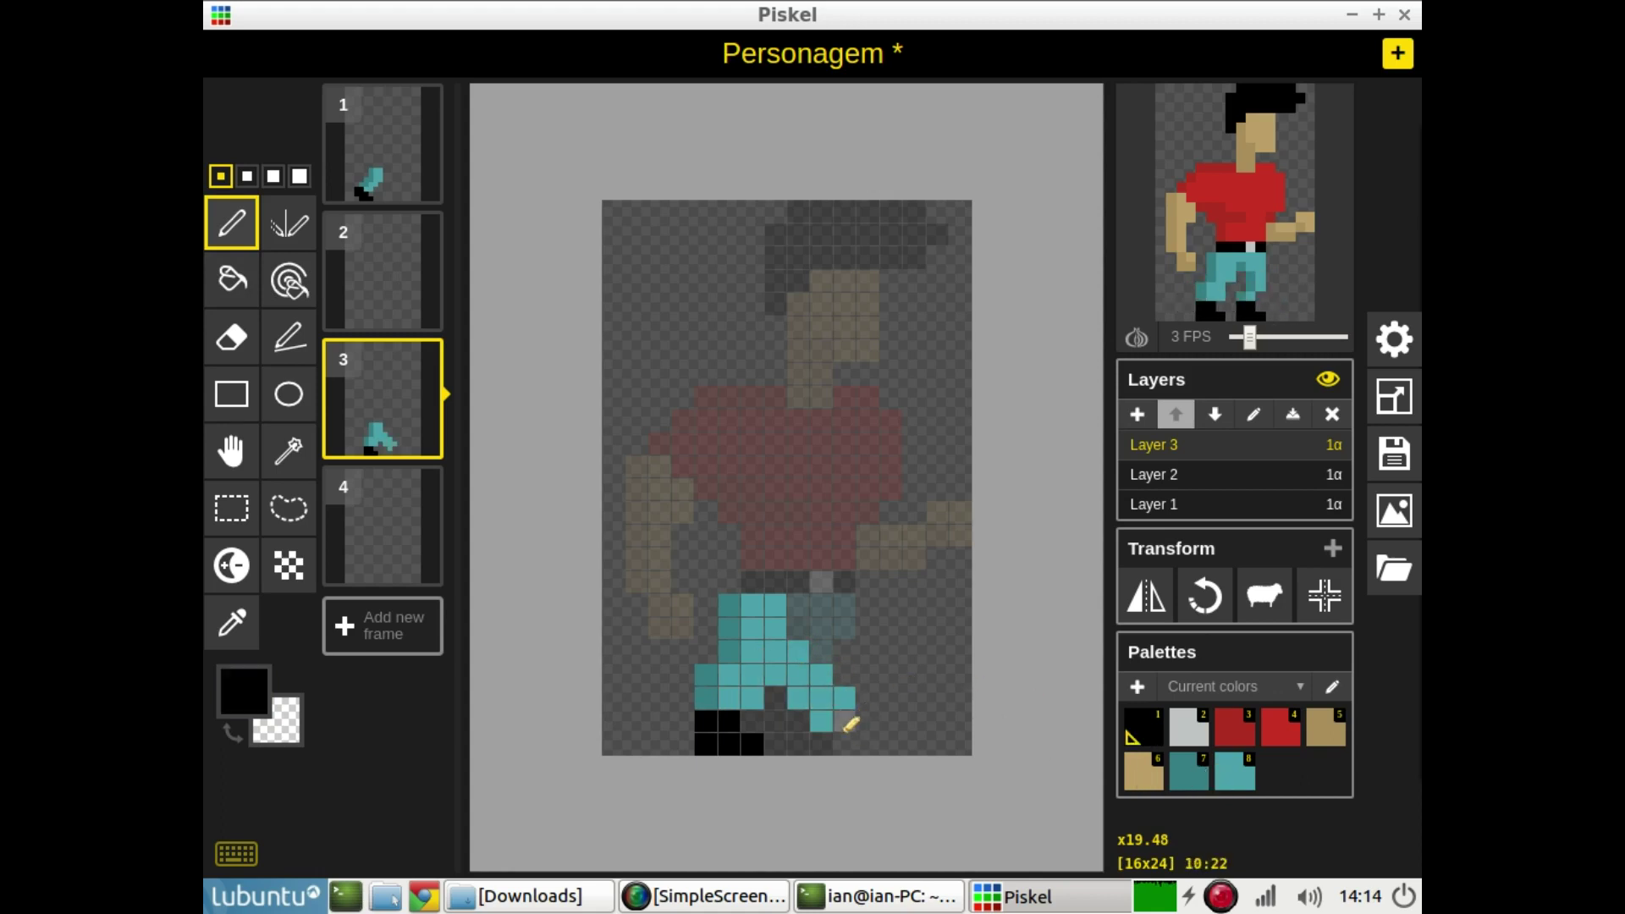
drag(862, 735, 867, 722)
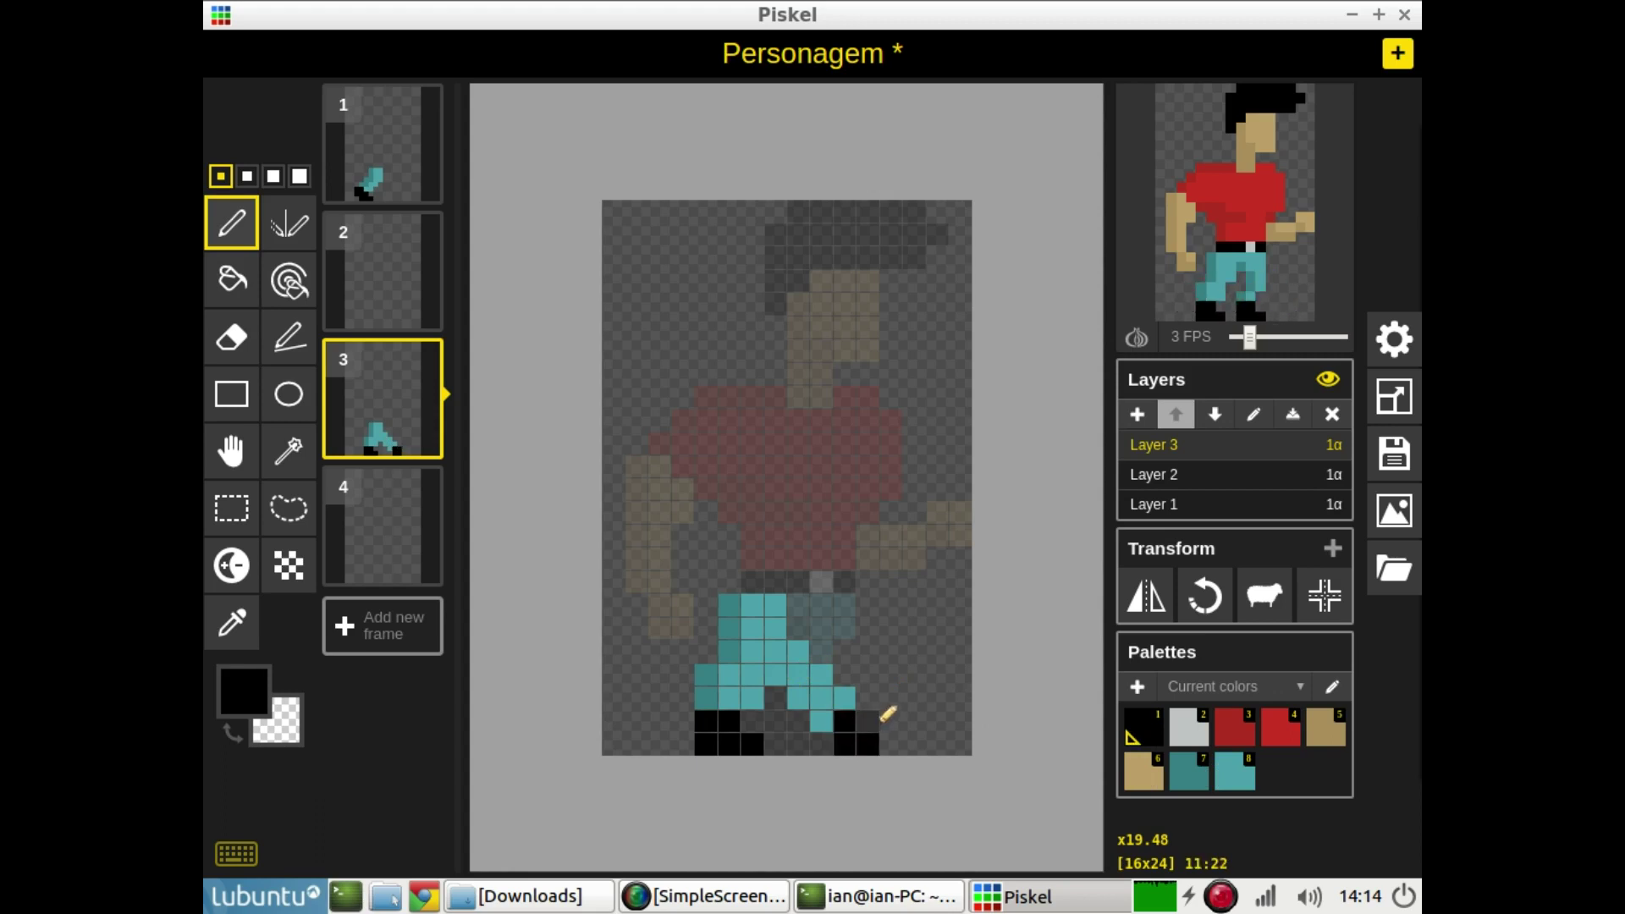
drag(893, 720, 890, 707)
Erase the old backward lower leg and its shoe from Layer 3 in frame 3
key(e)
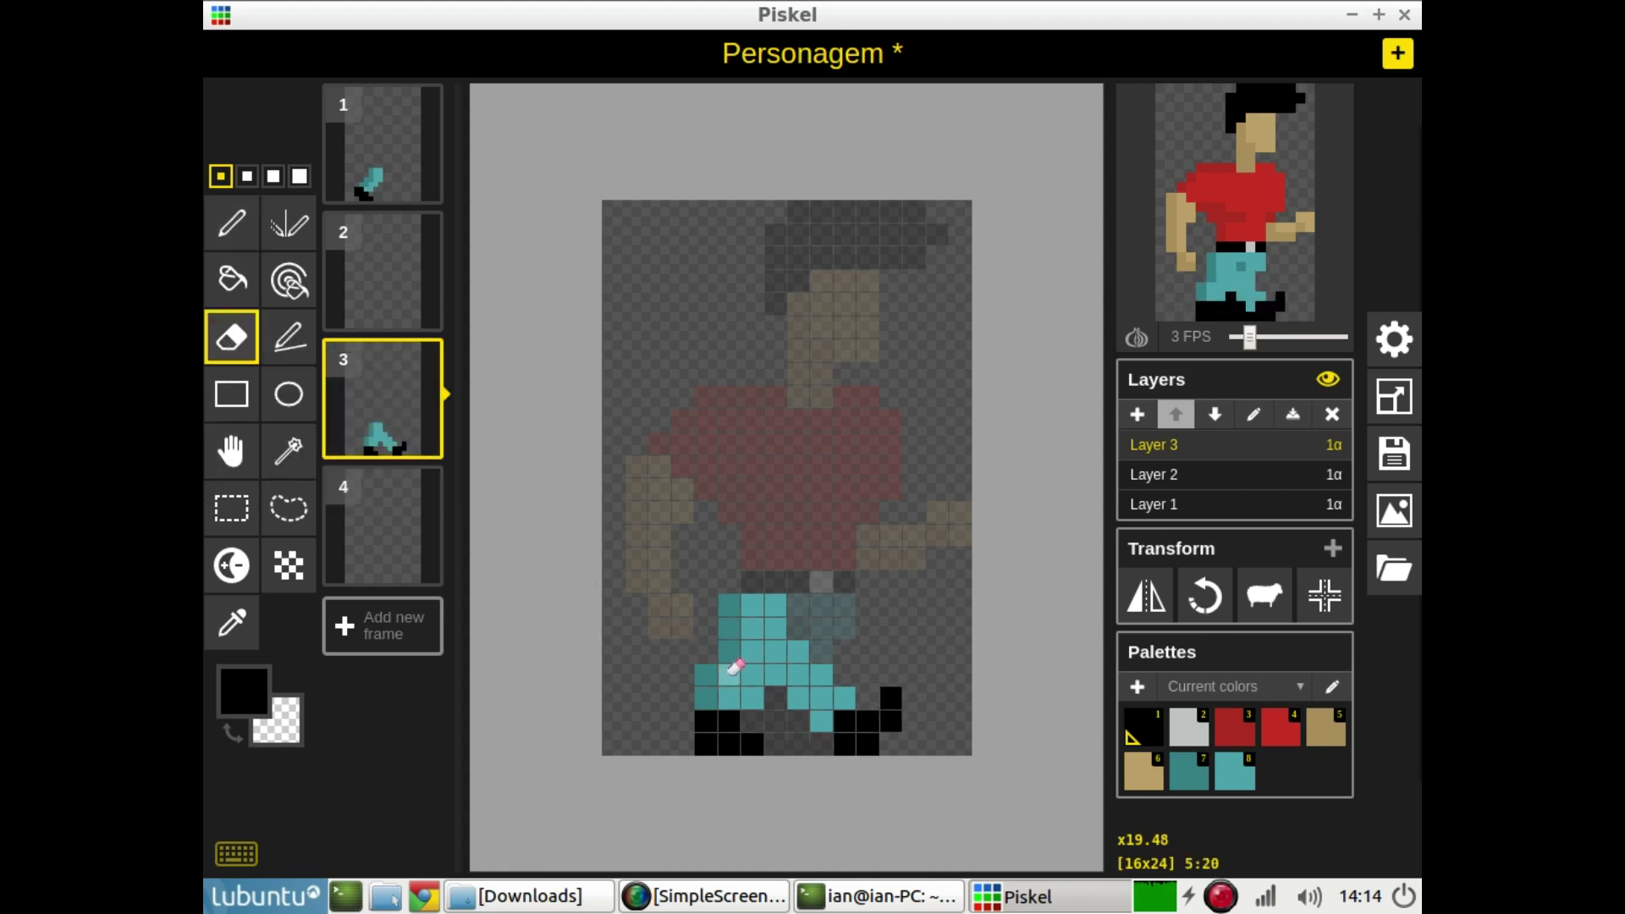
mouse_move(762, 711)
mouse_down()
mouse_move(743, 746)
mouse_move(738, 687)
mouse_up()
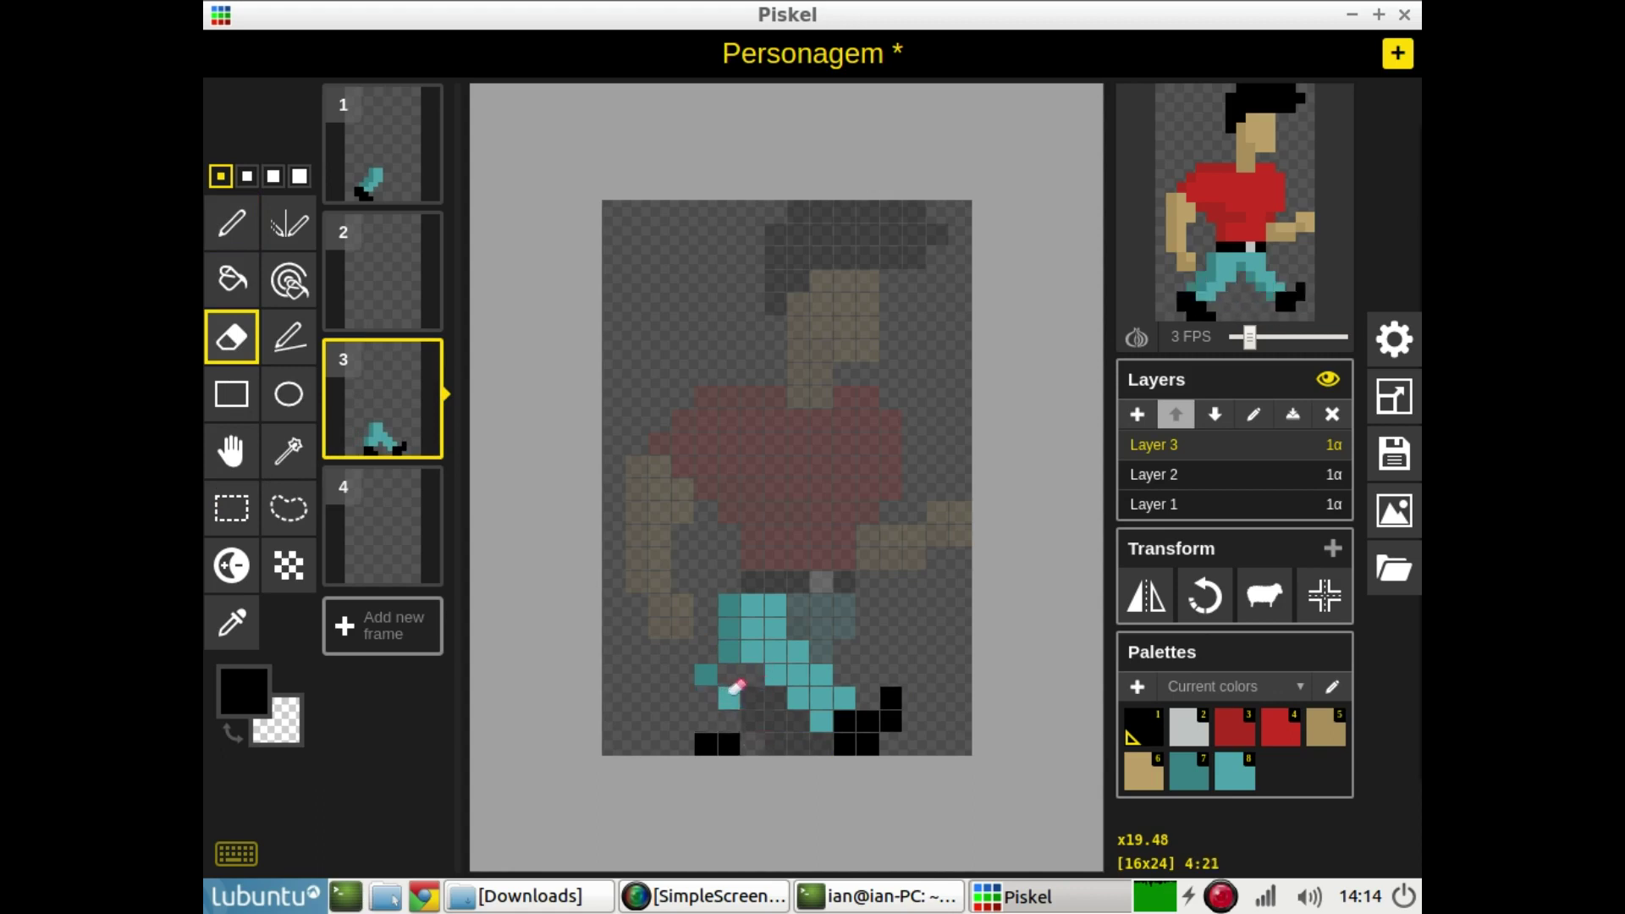
click(708, 674)
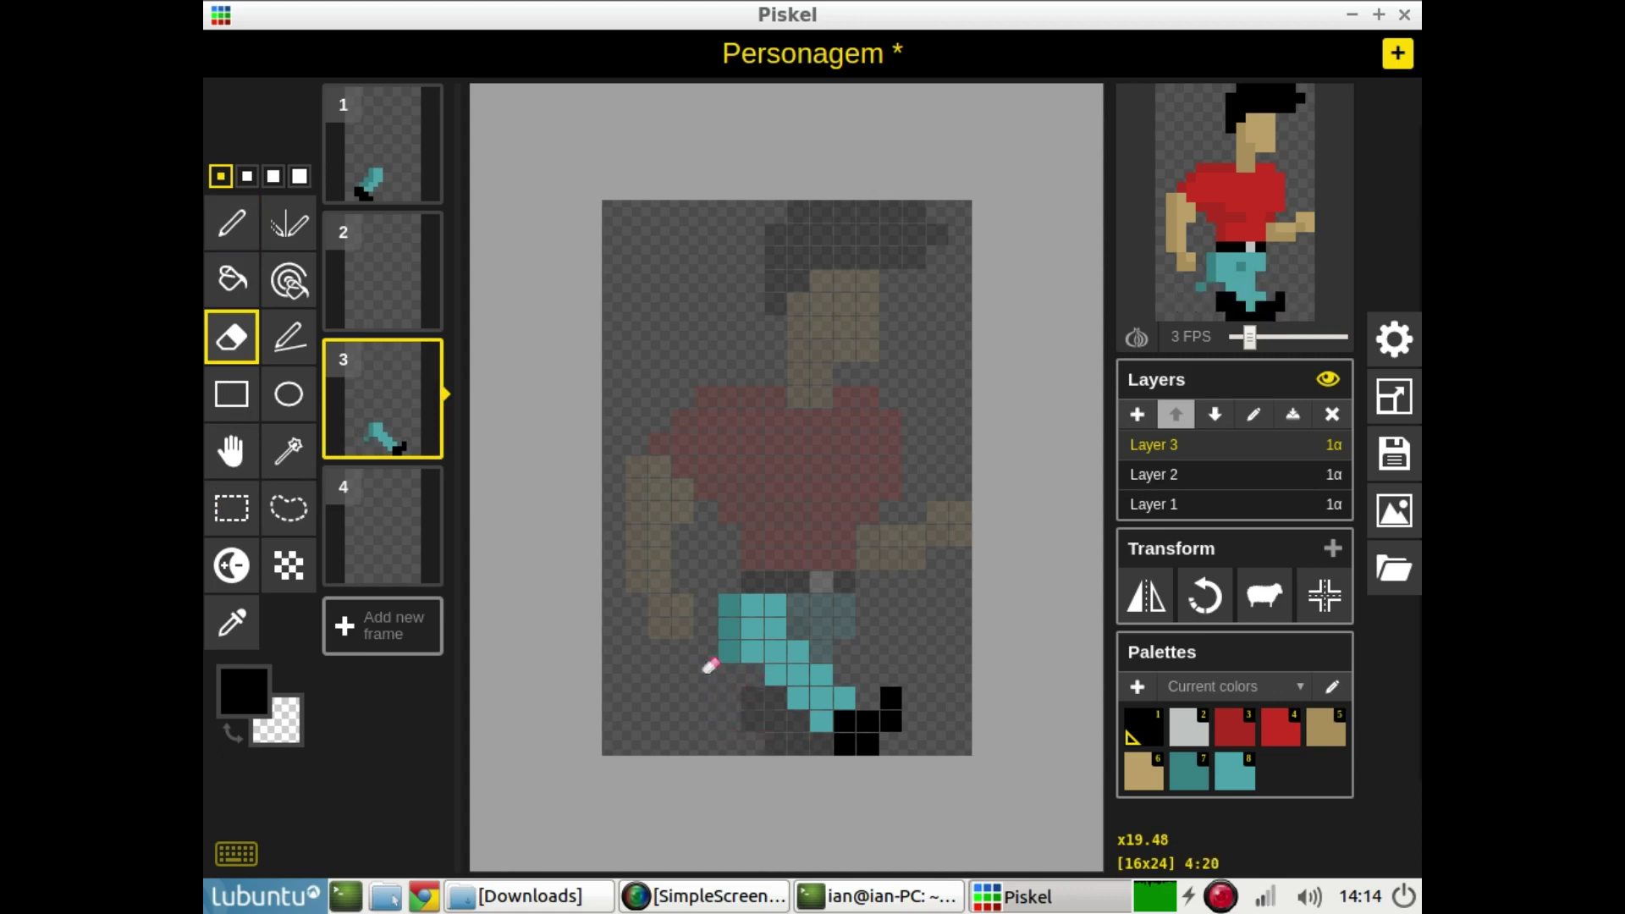
Shade the underside of the forward-stretched leg on Layer 3 with dark teal pixels
click(1201, 789)
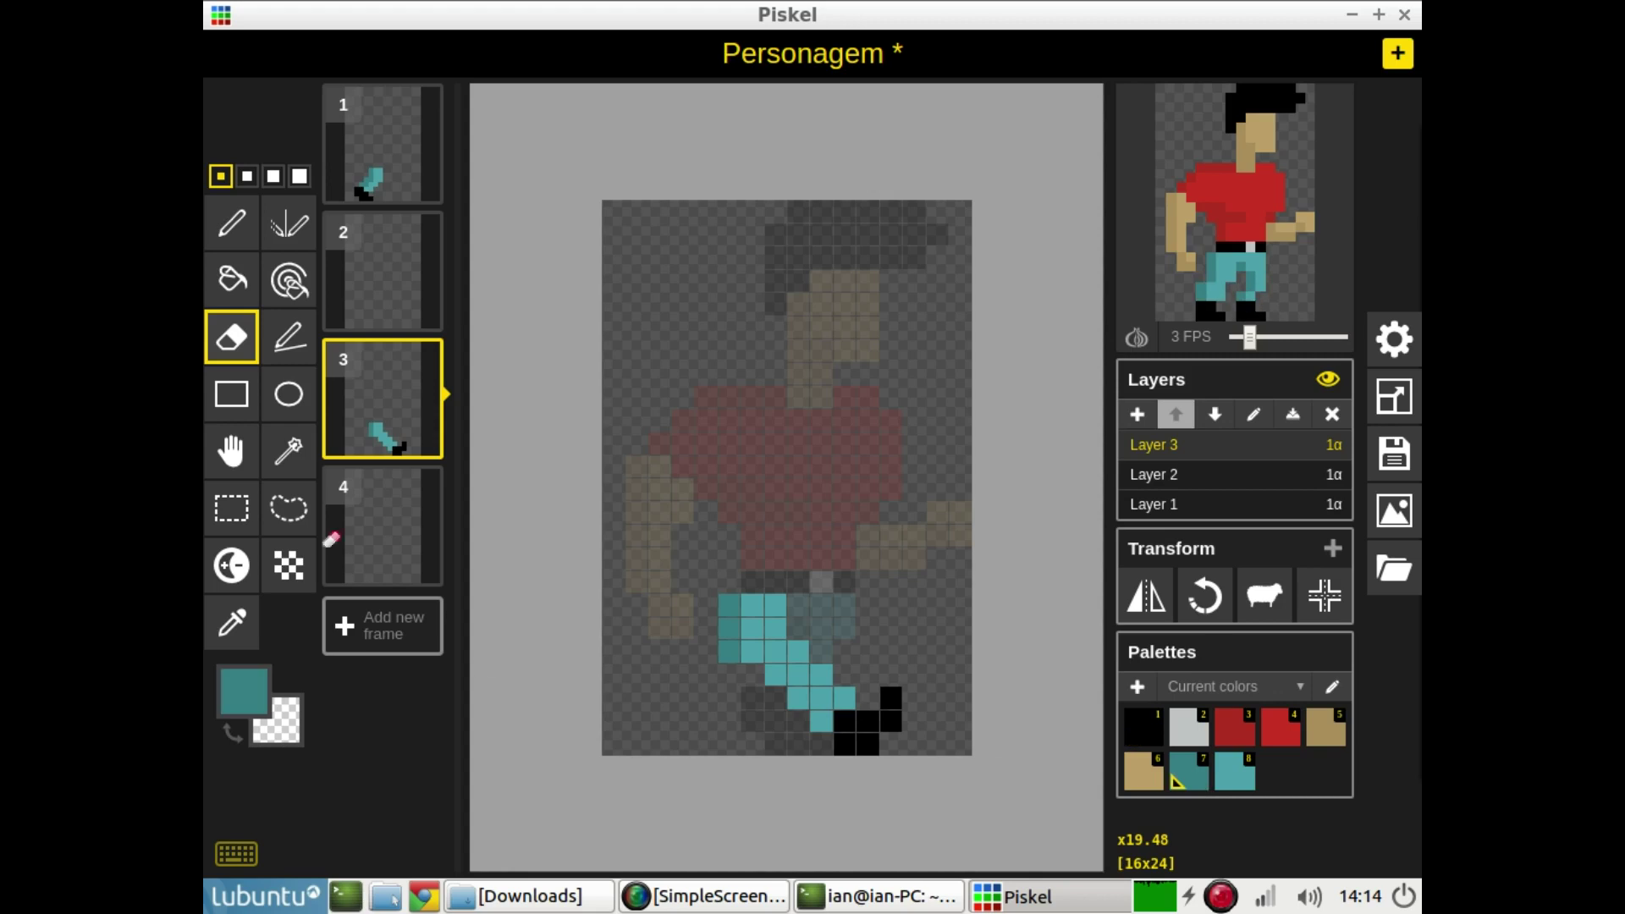
key(p)
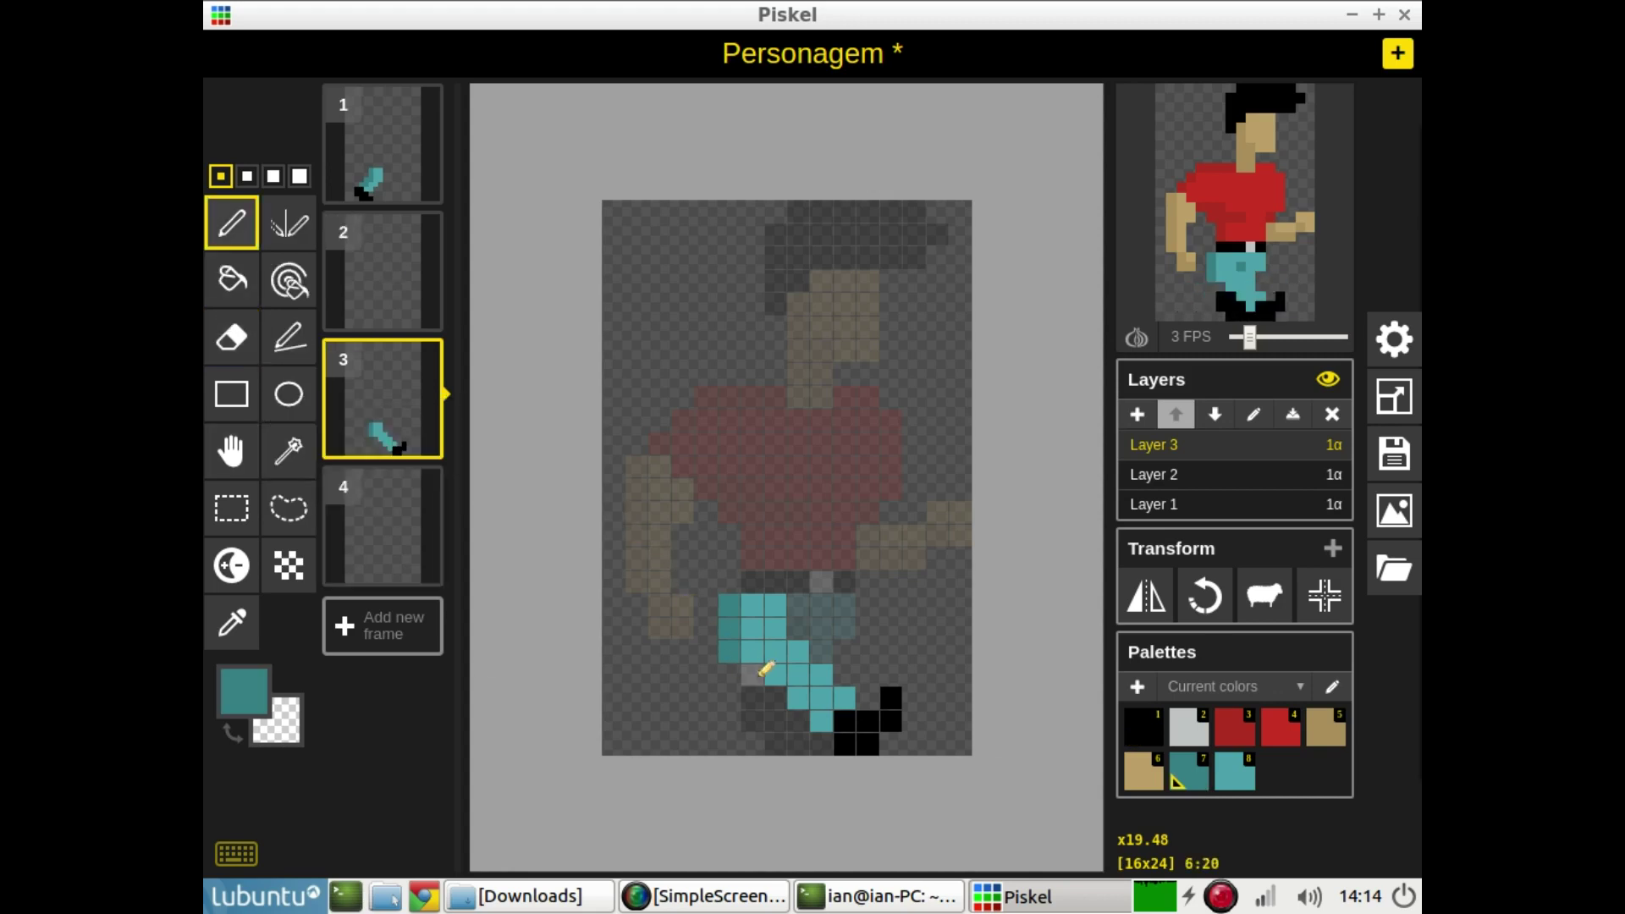
click(774, 696)
click(830, 721)
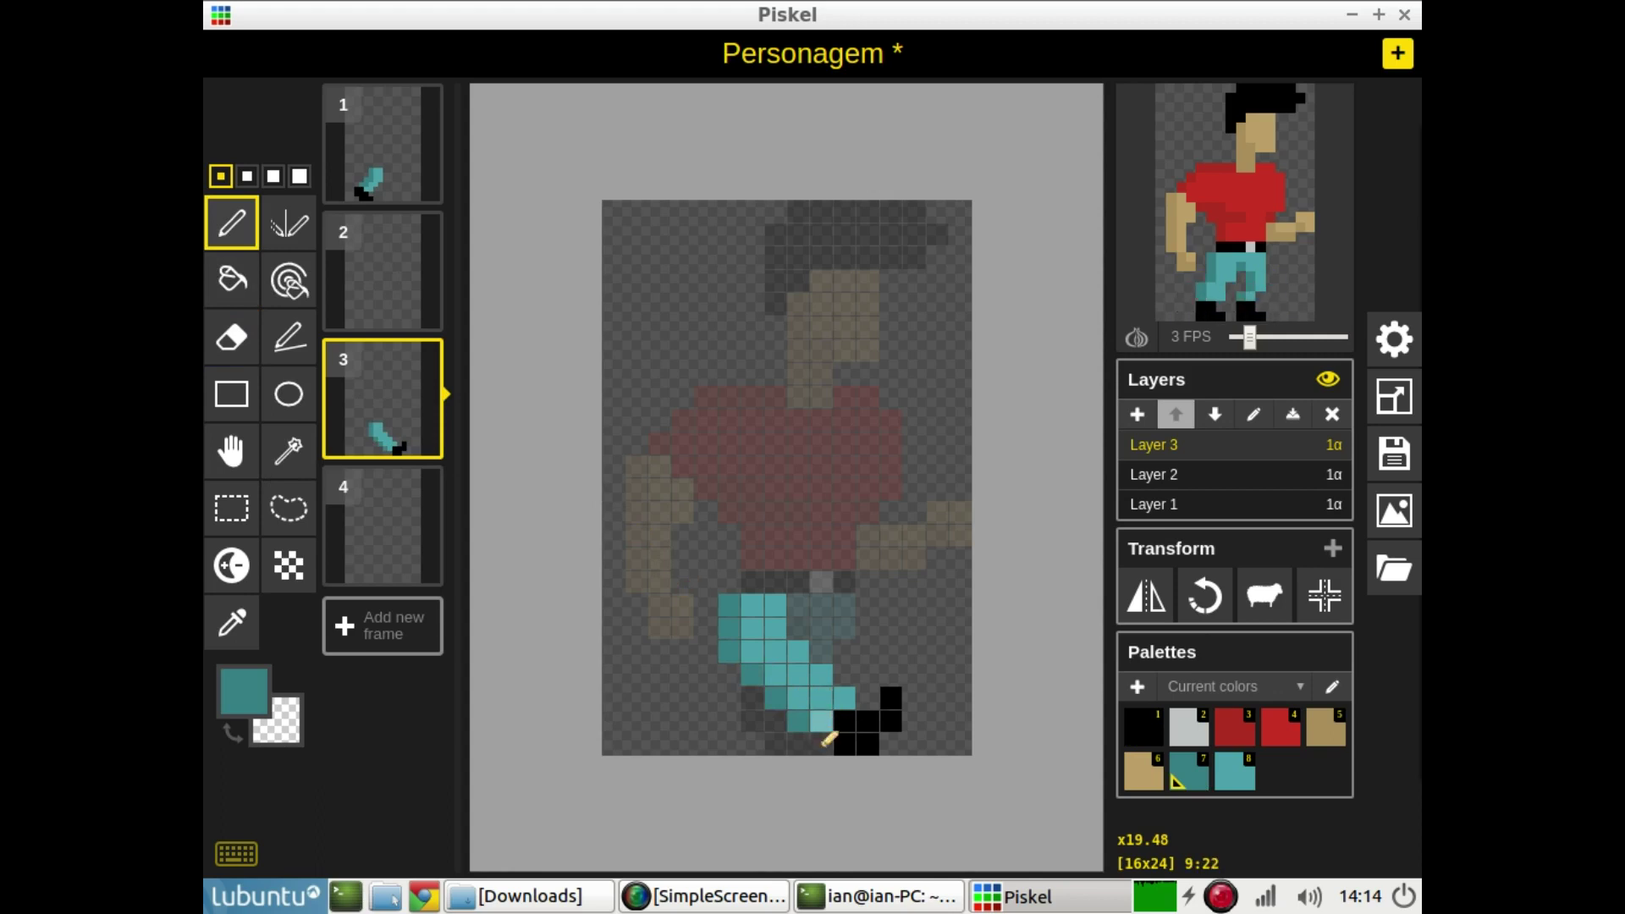
Extend the Layer 3 shoe with black pixels around the ankle and erase the pixel at its bottom heel corner
click(1131, 733)
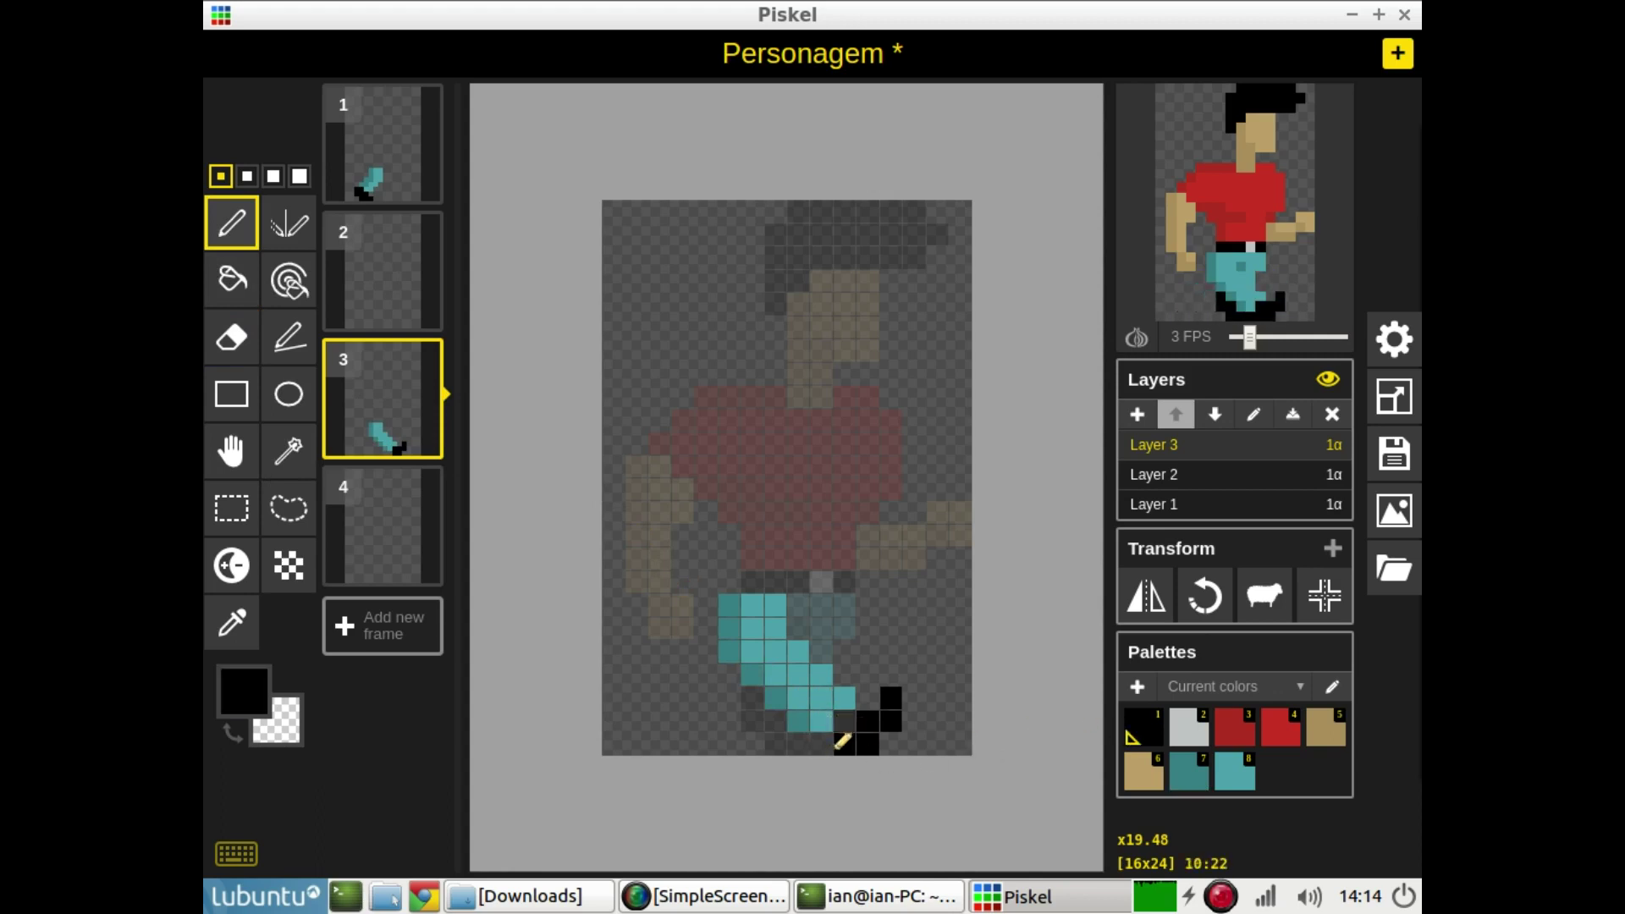
drag(834, 730, 825, 720)
click(844, 698)
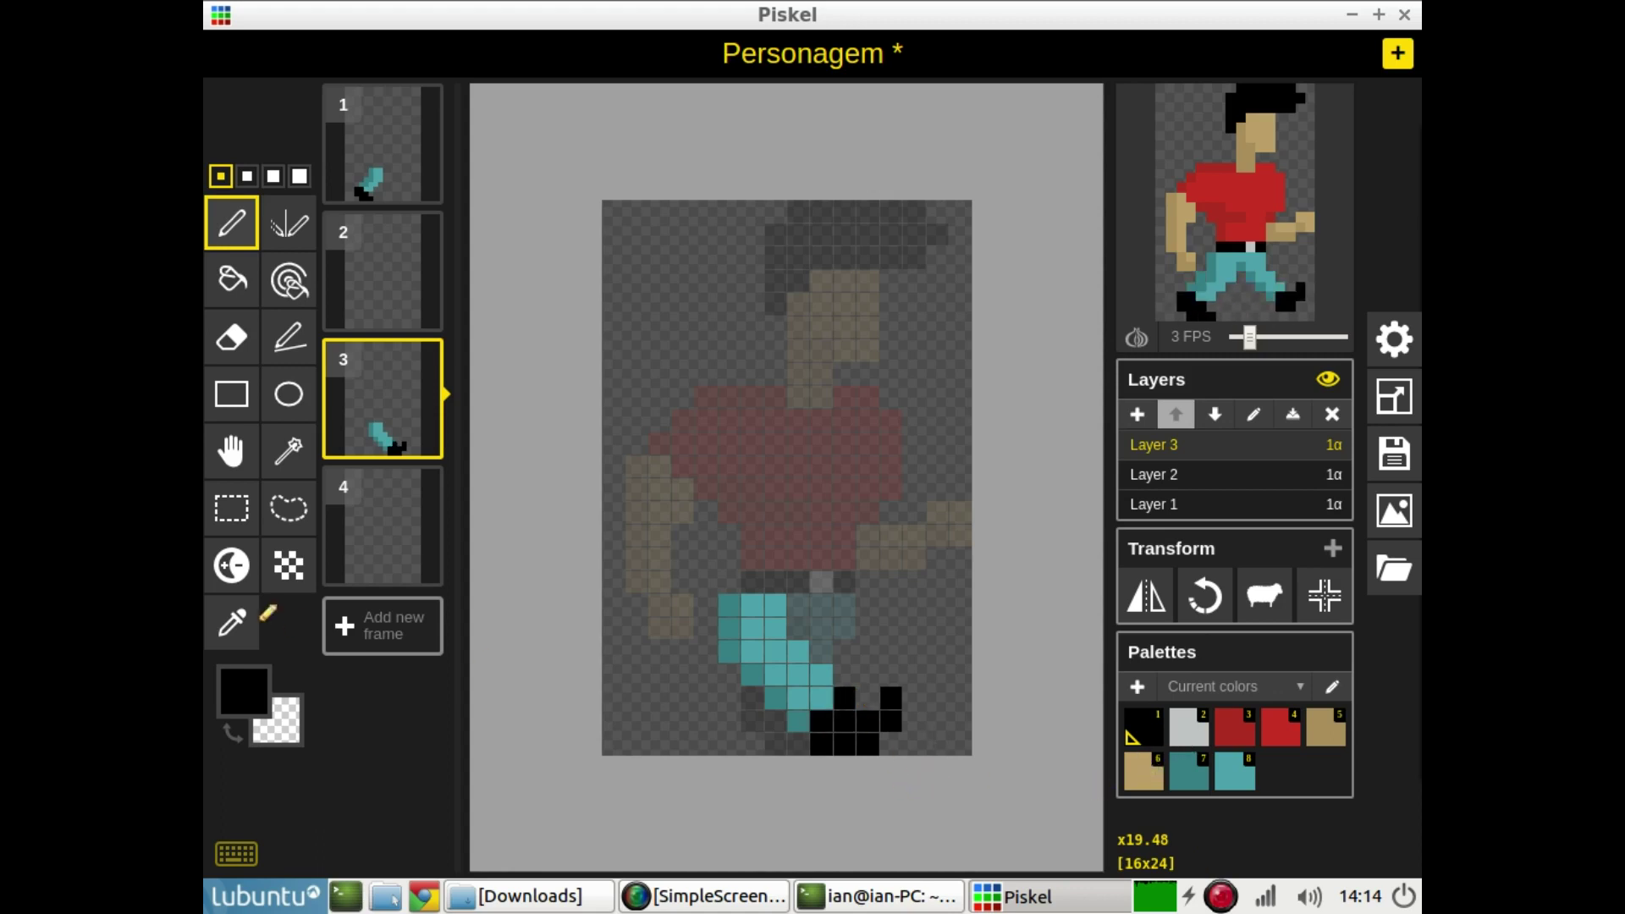
click(230, 340)
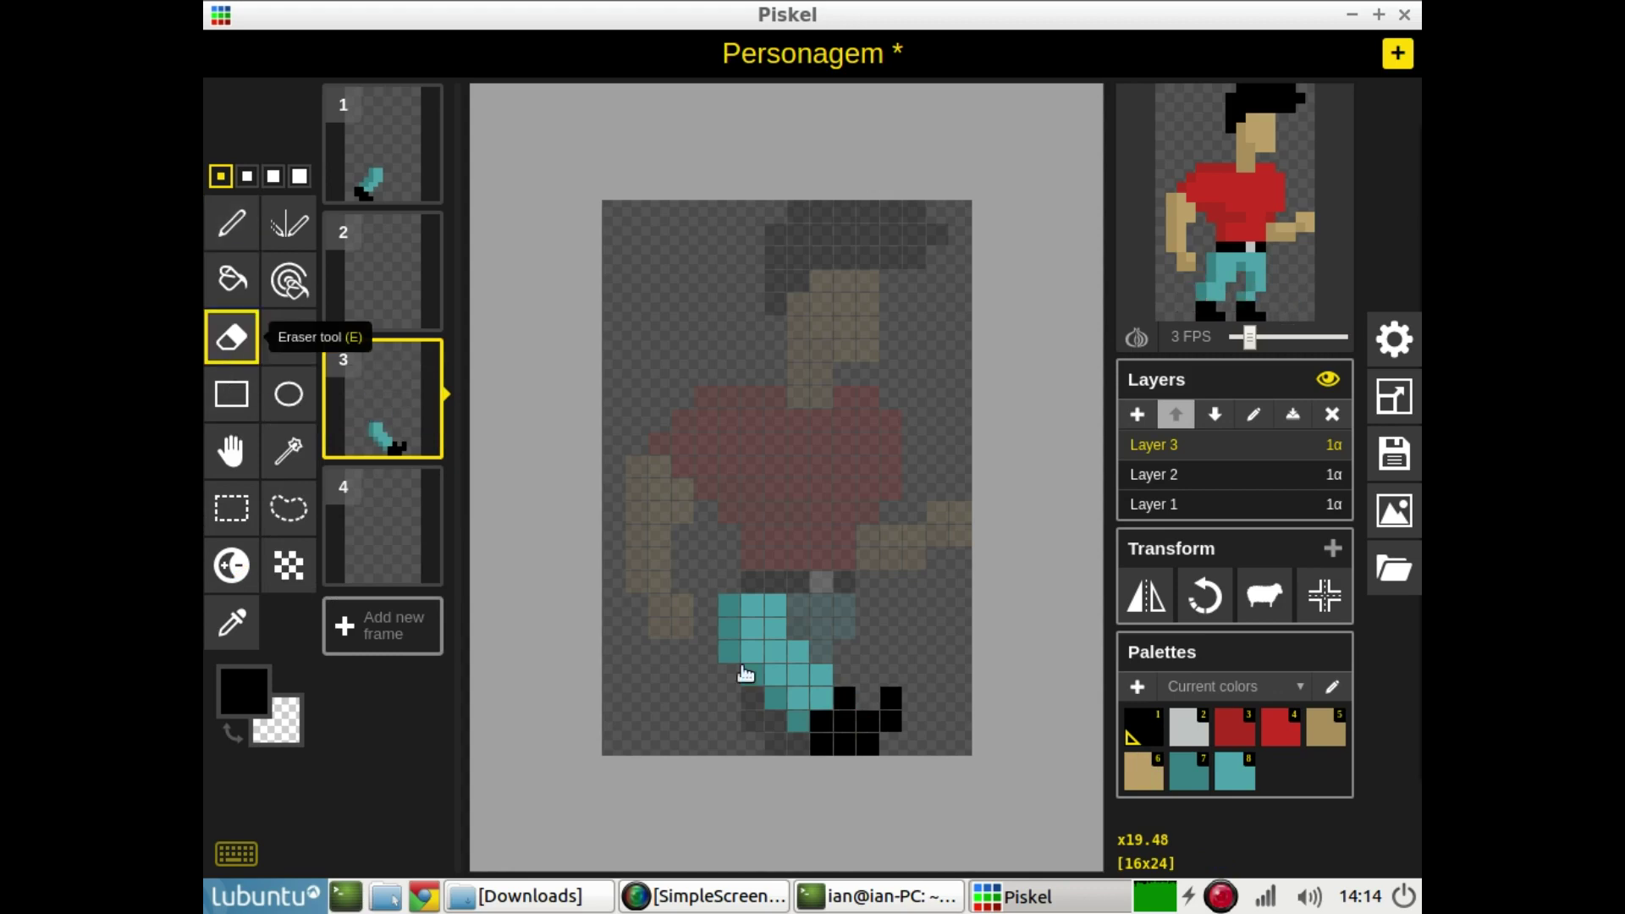
click(828, 749)
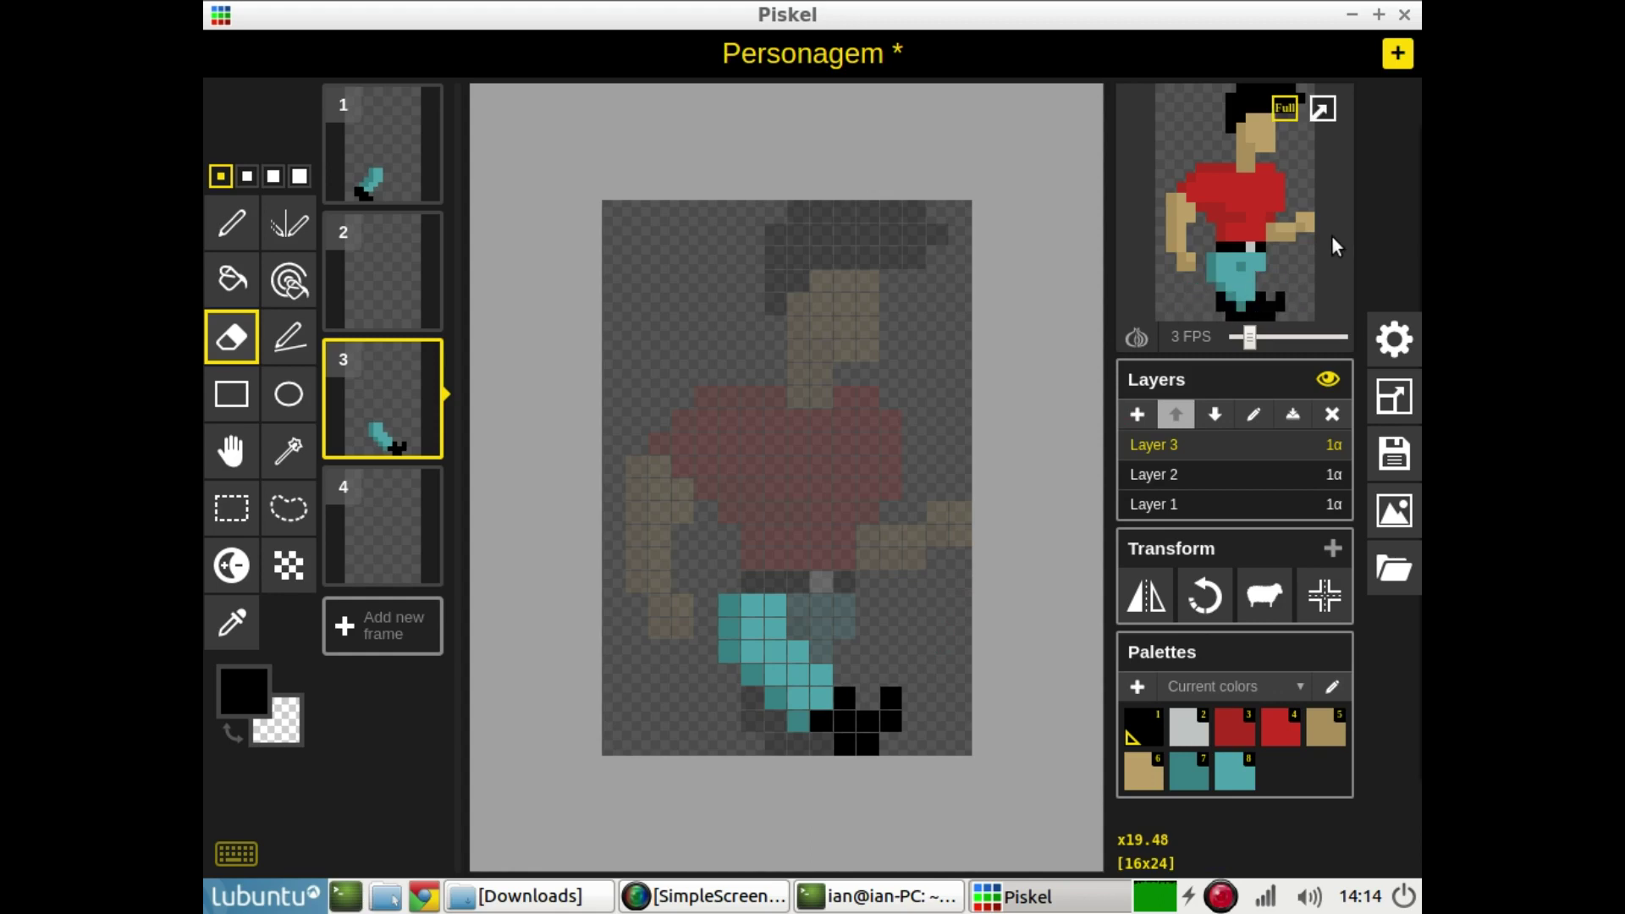
Switch to Layer 1 and compare the four frames with the running animation preview
click(1168, 505)
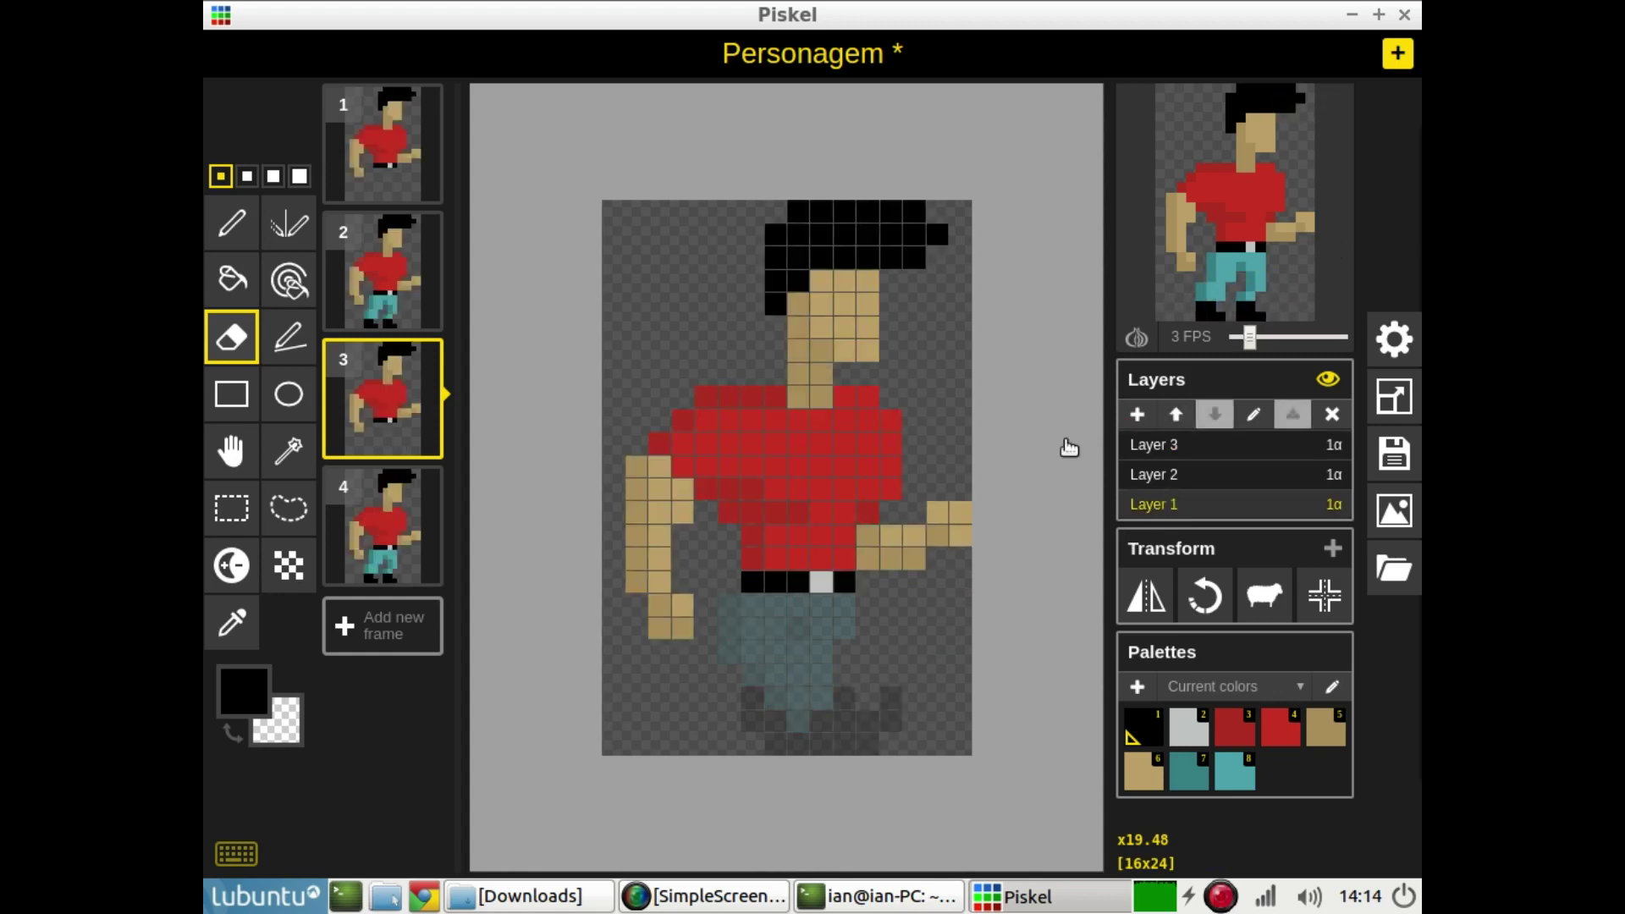
mouse_move(381, 136)
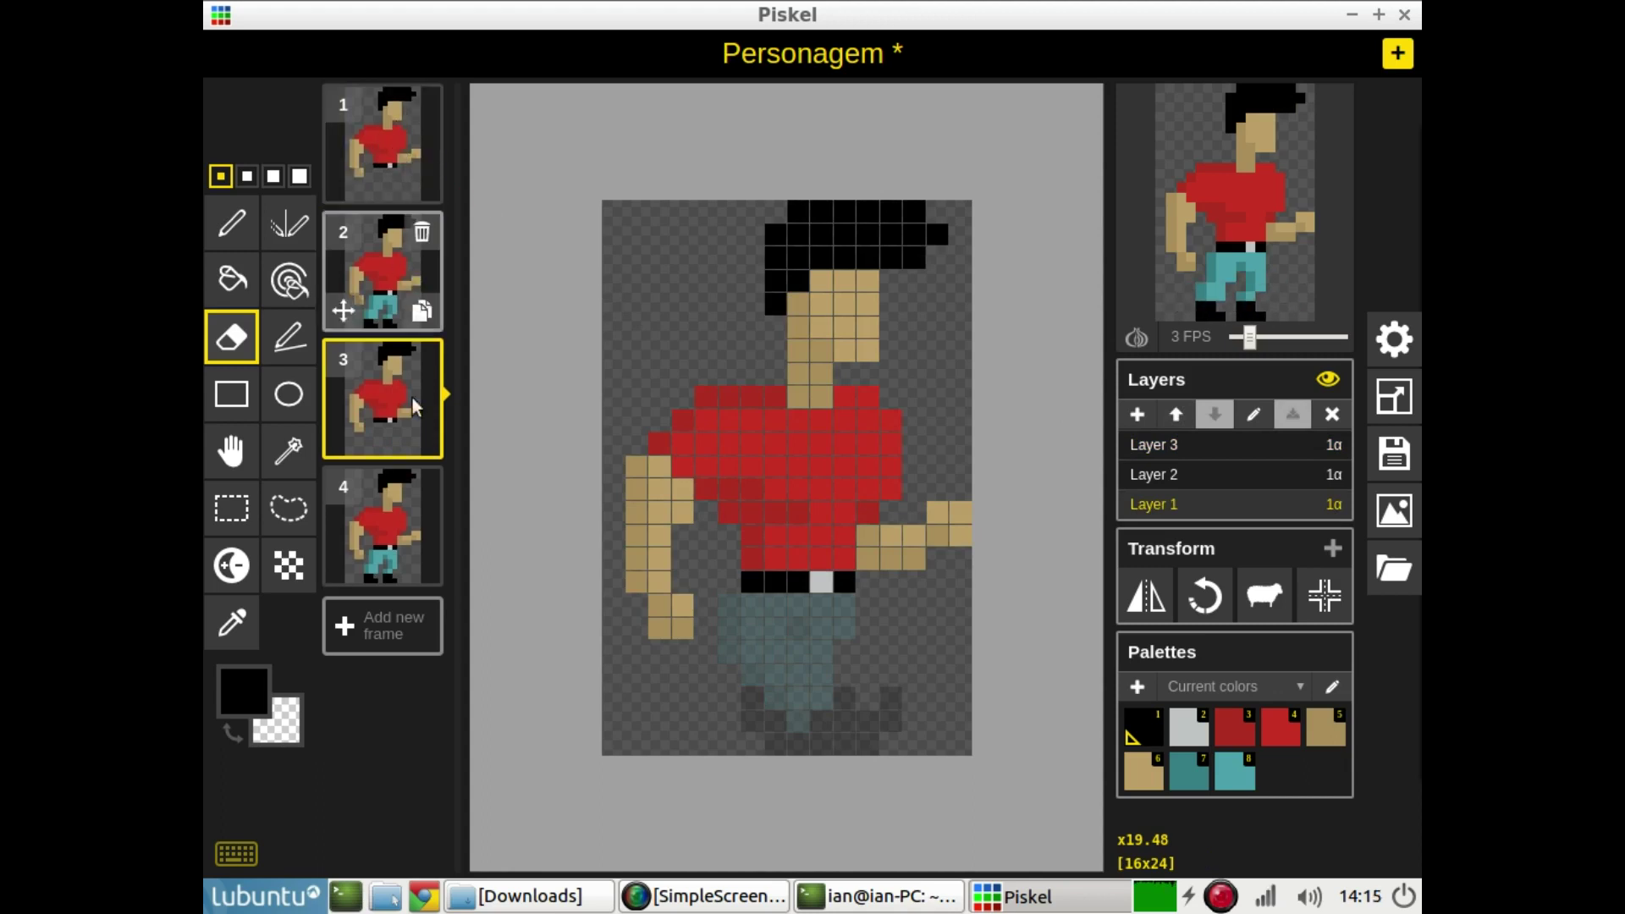
mouse_move(409, 546)
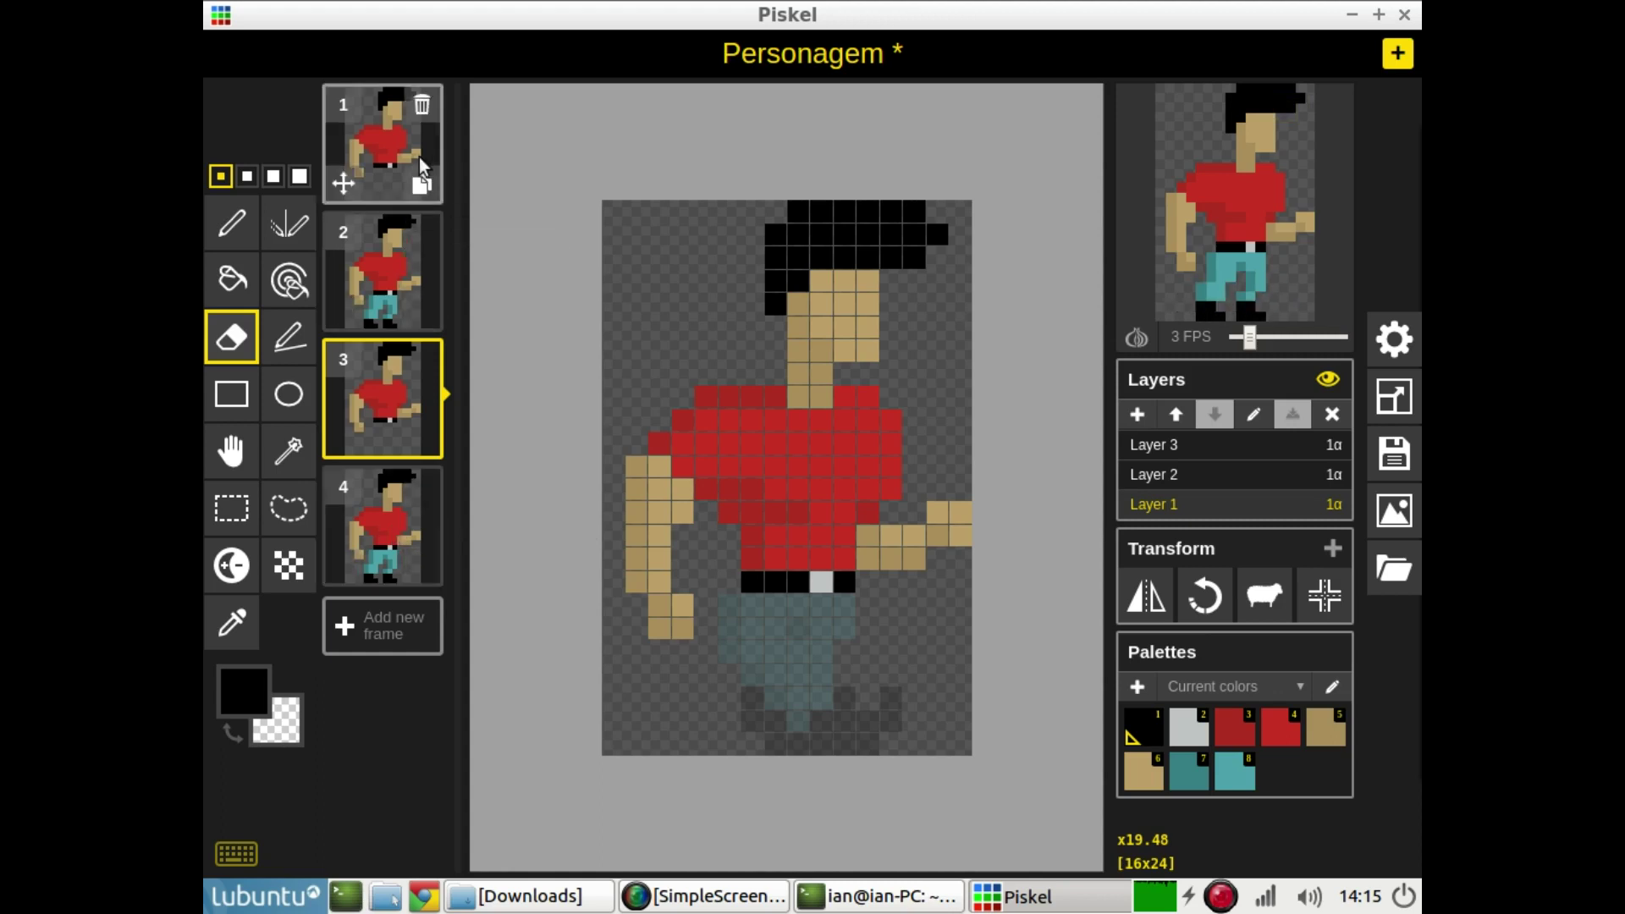
mouse_move(1272, 283)
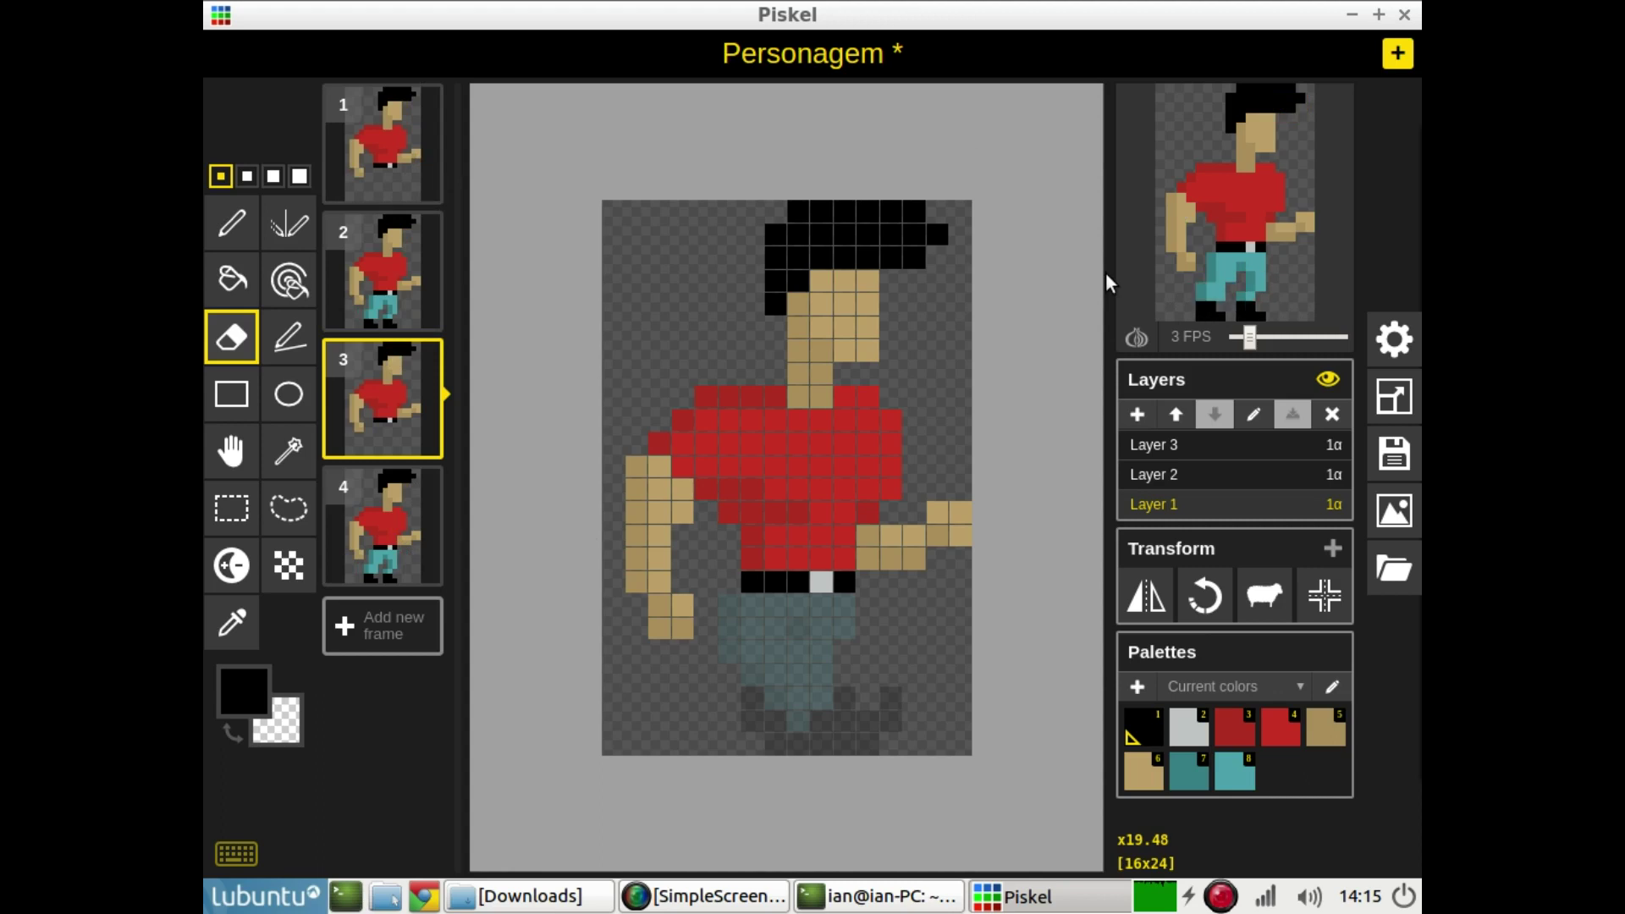
mouse_move(1333, 282)
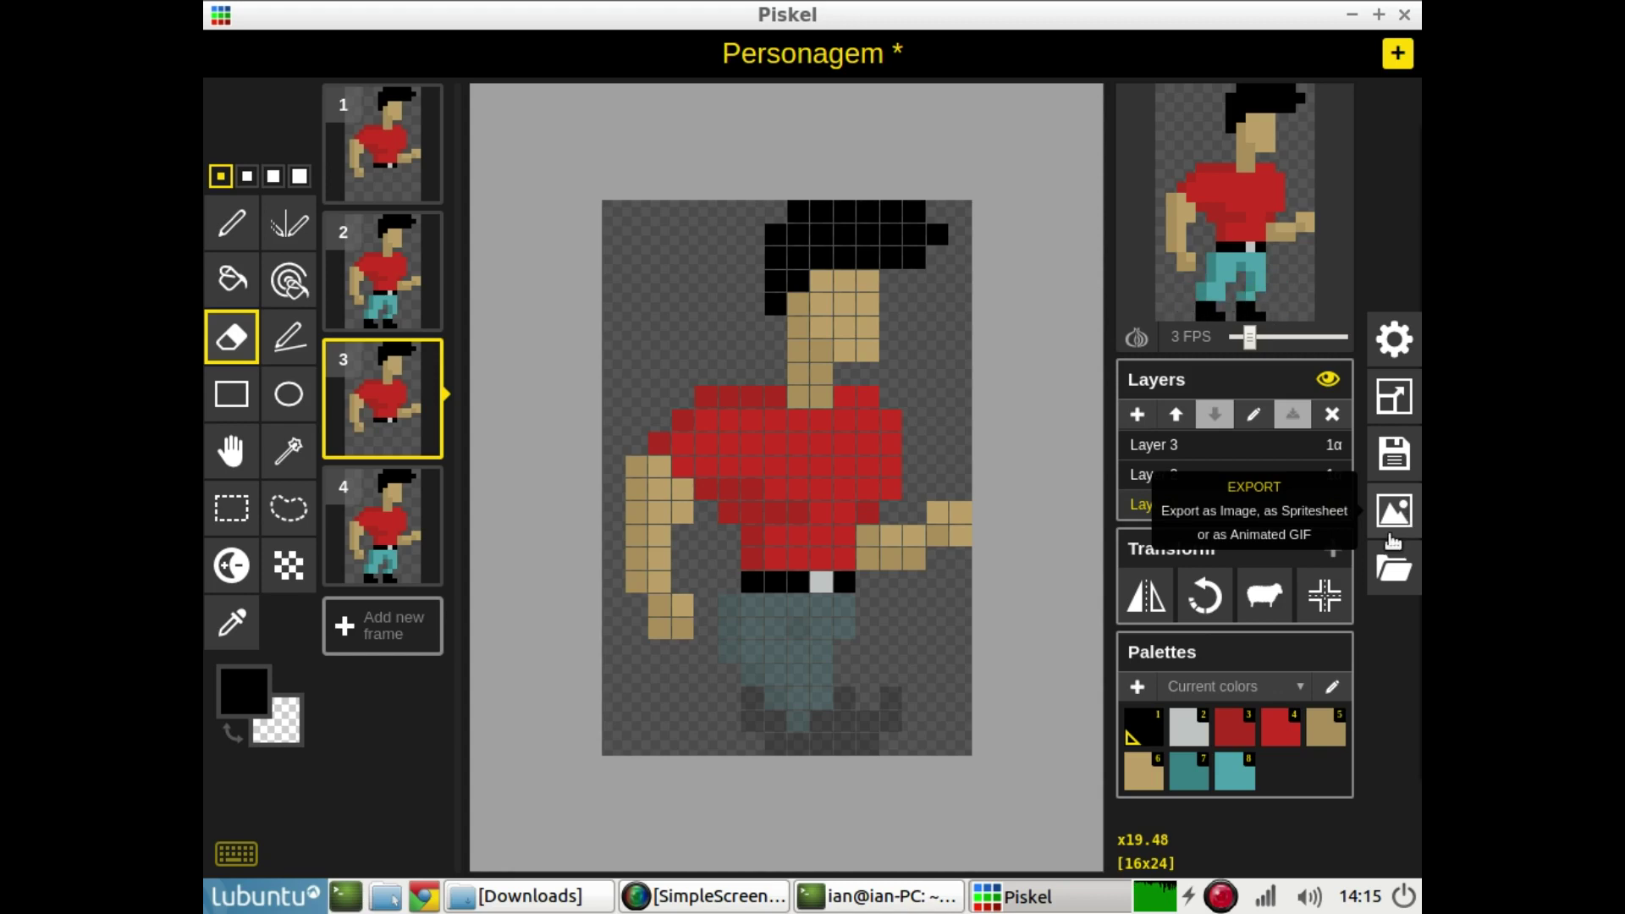
Review the PNG spritesheet export options, then close the export settings
click(1392, 536)
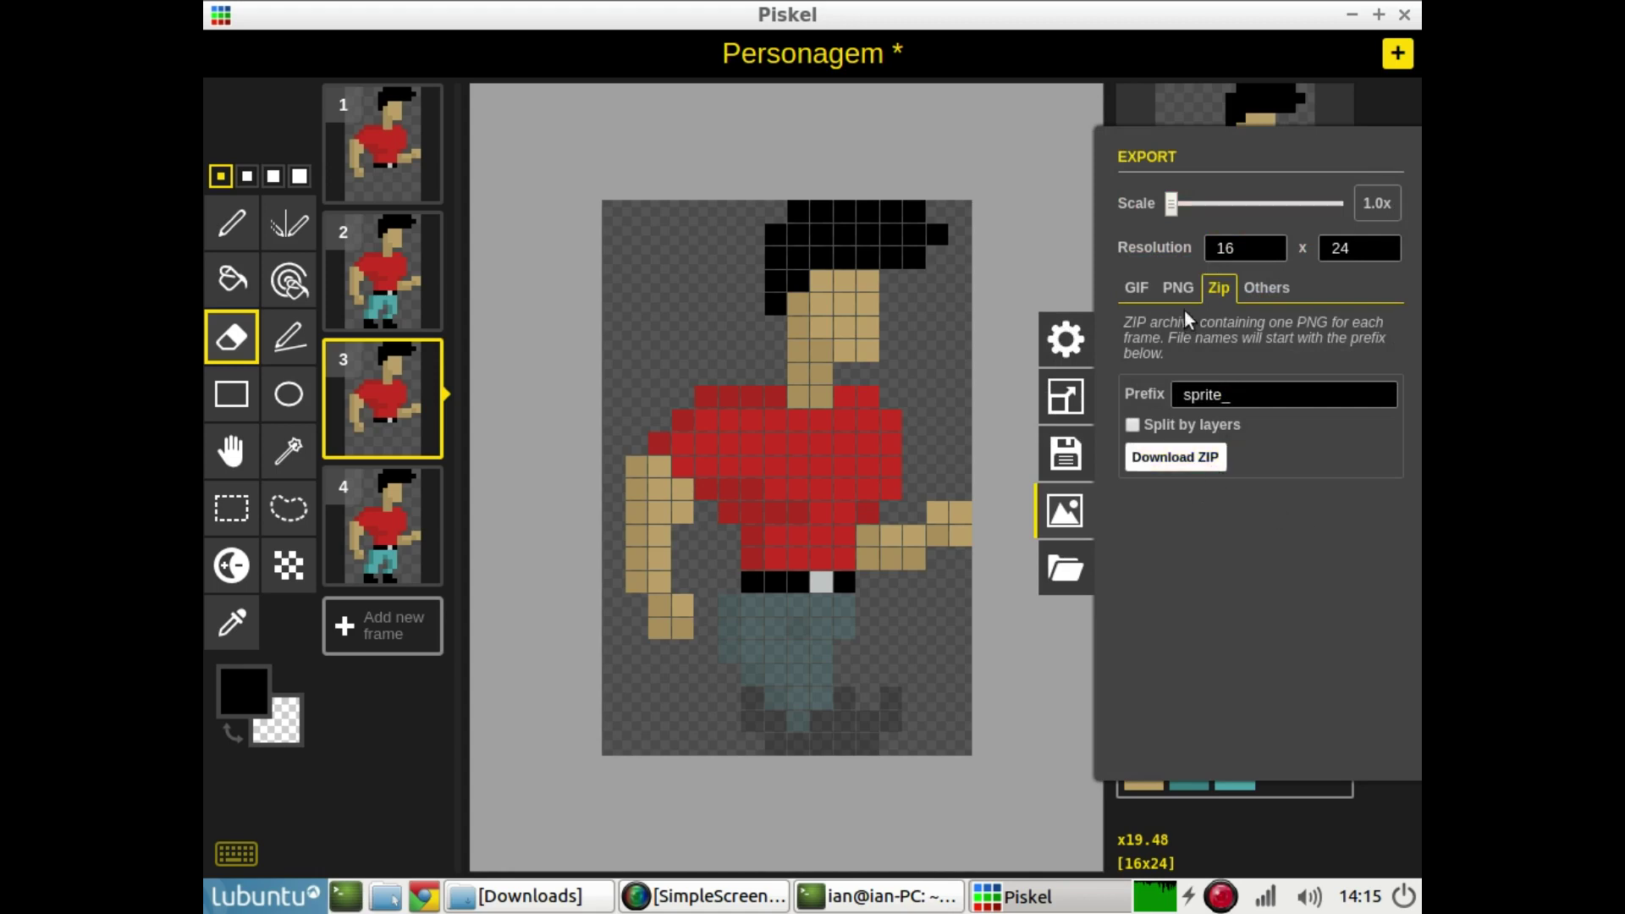
click(1168, 284)
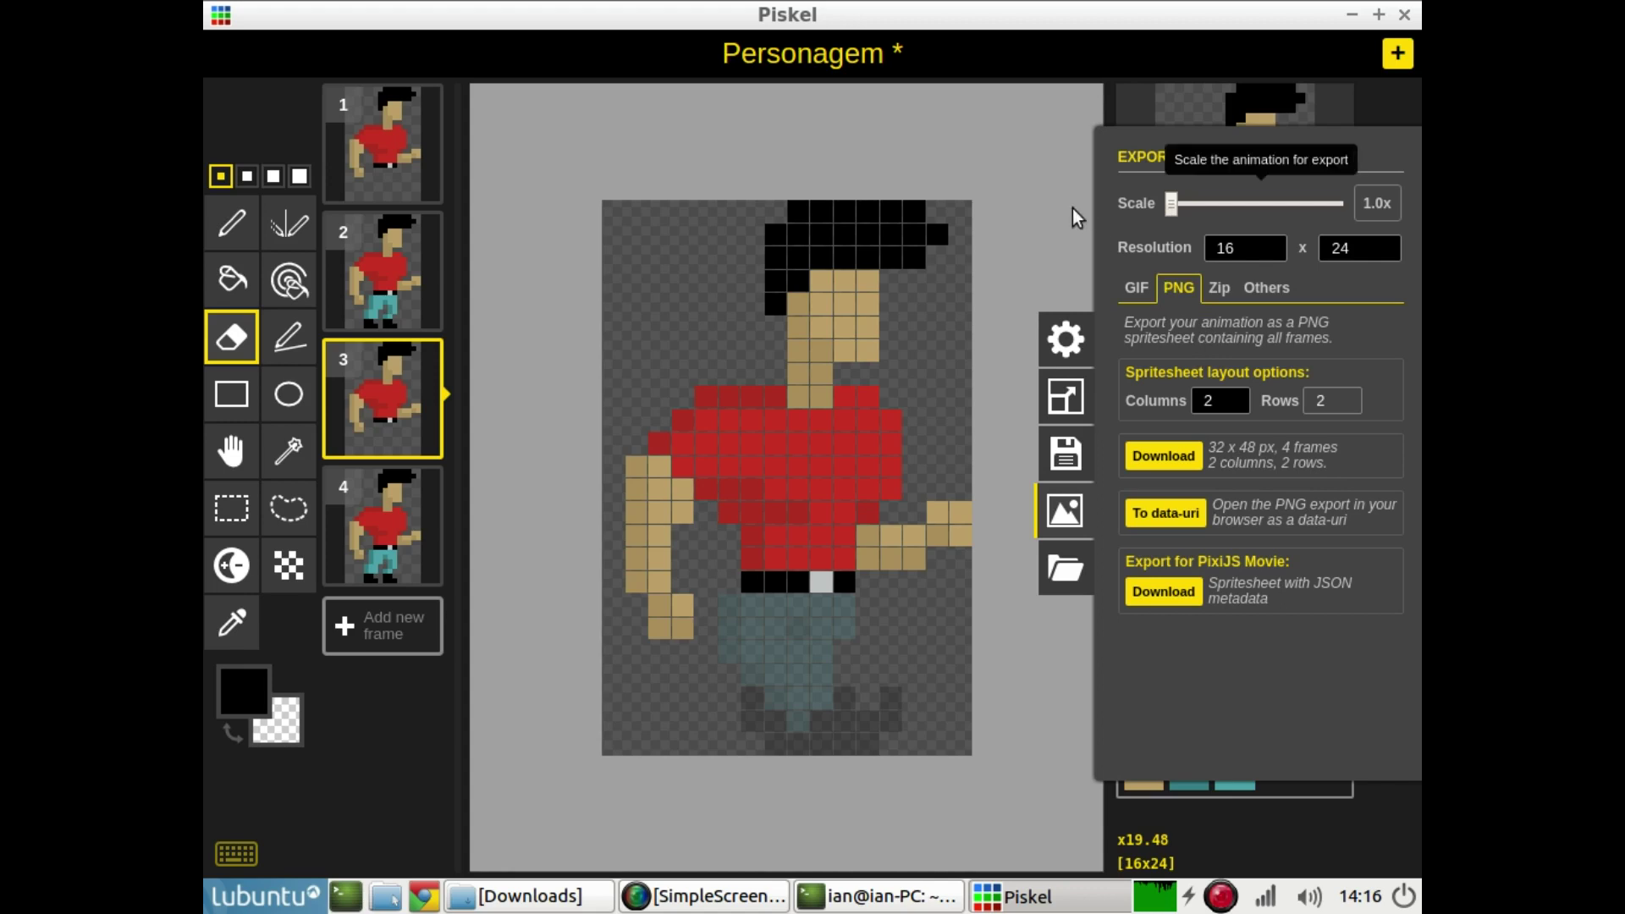
click(1001, 207)
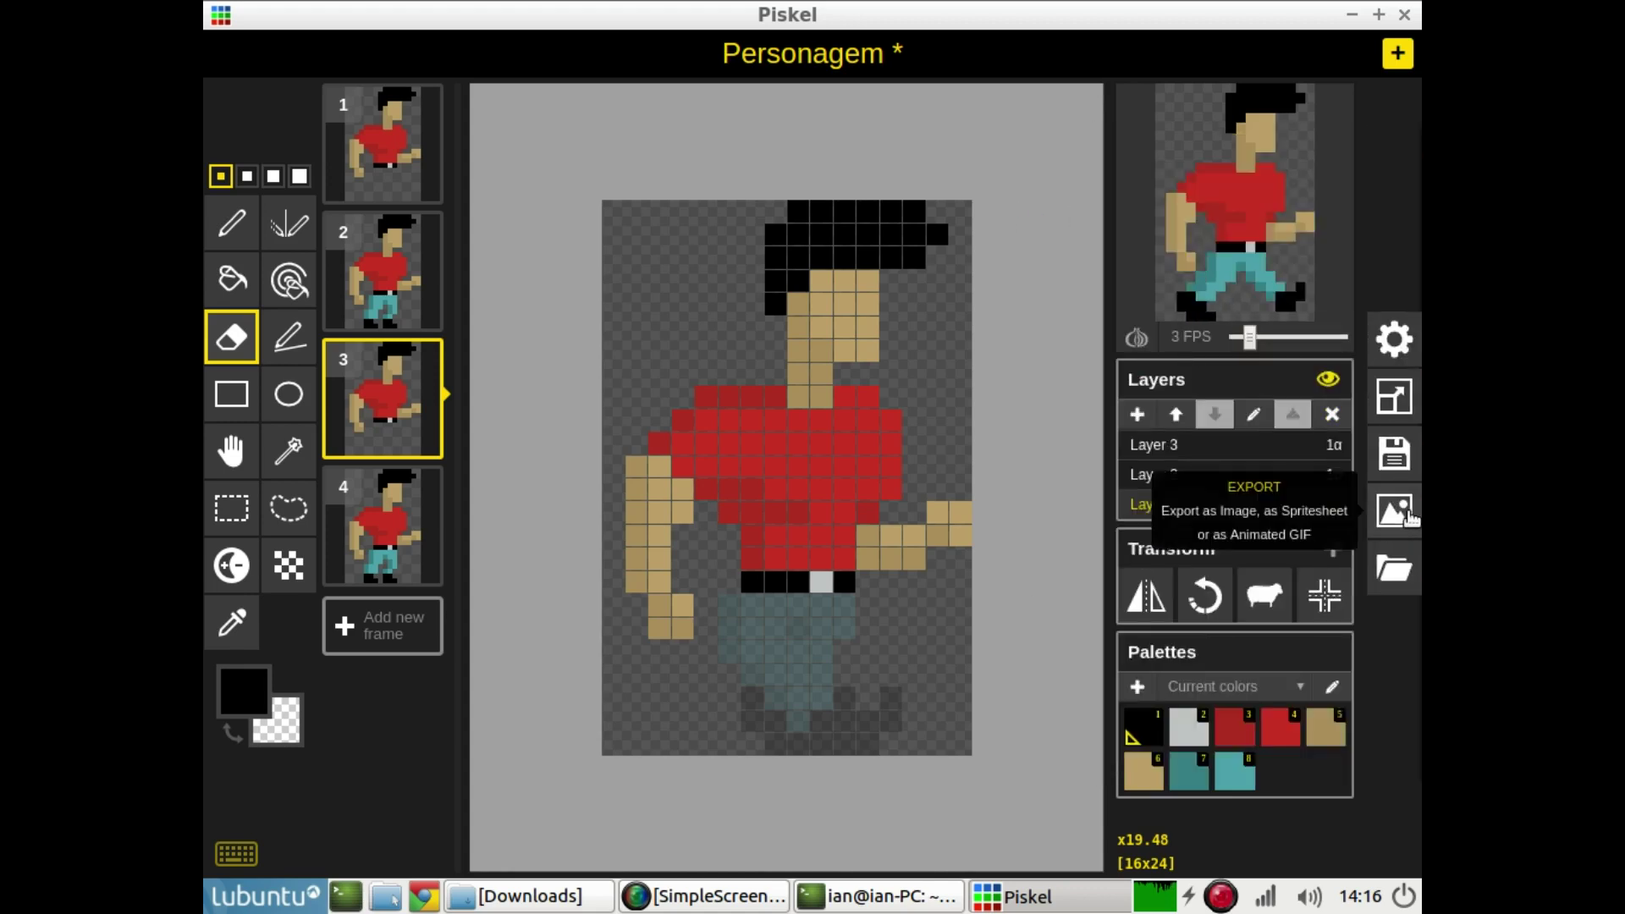
Export the animation as a PNG spritesheet with 2 columns and 2 rows, saved as Personagem (1).png in Downloads
click(1360, 511)
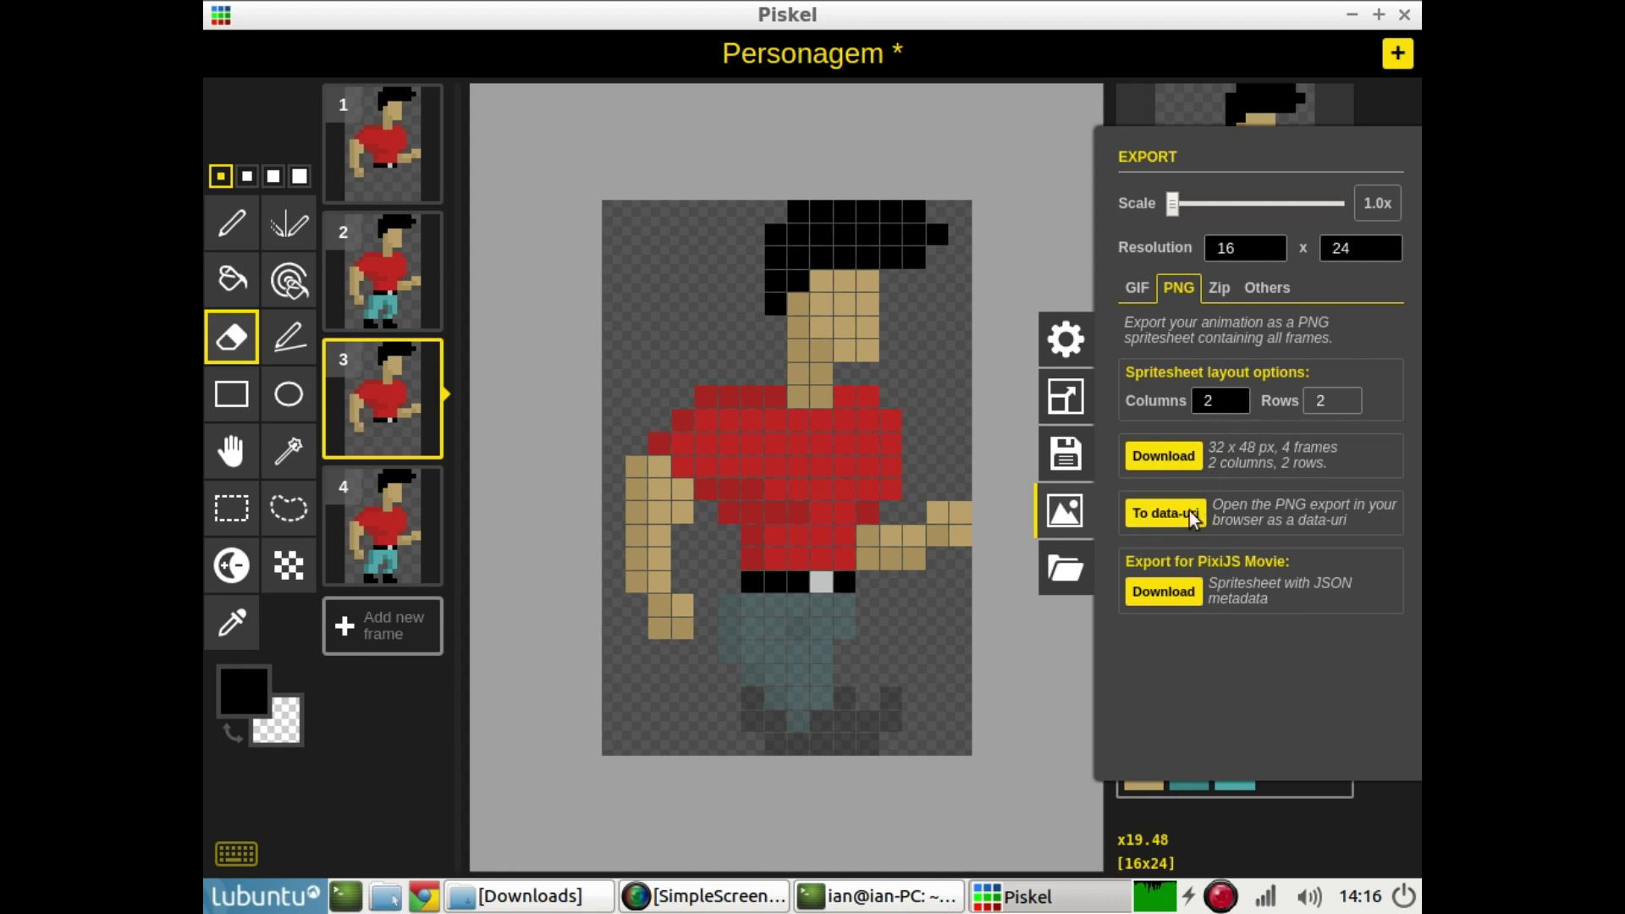
click(1172, 587)
click(1171, 454)
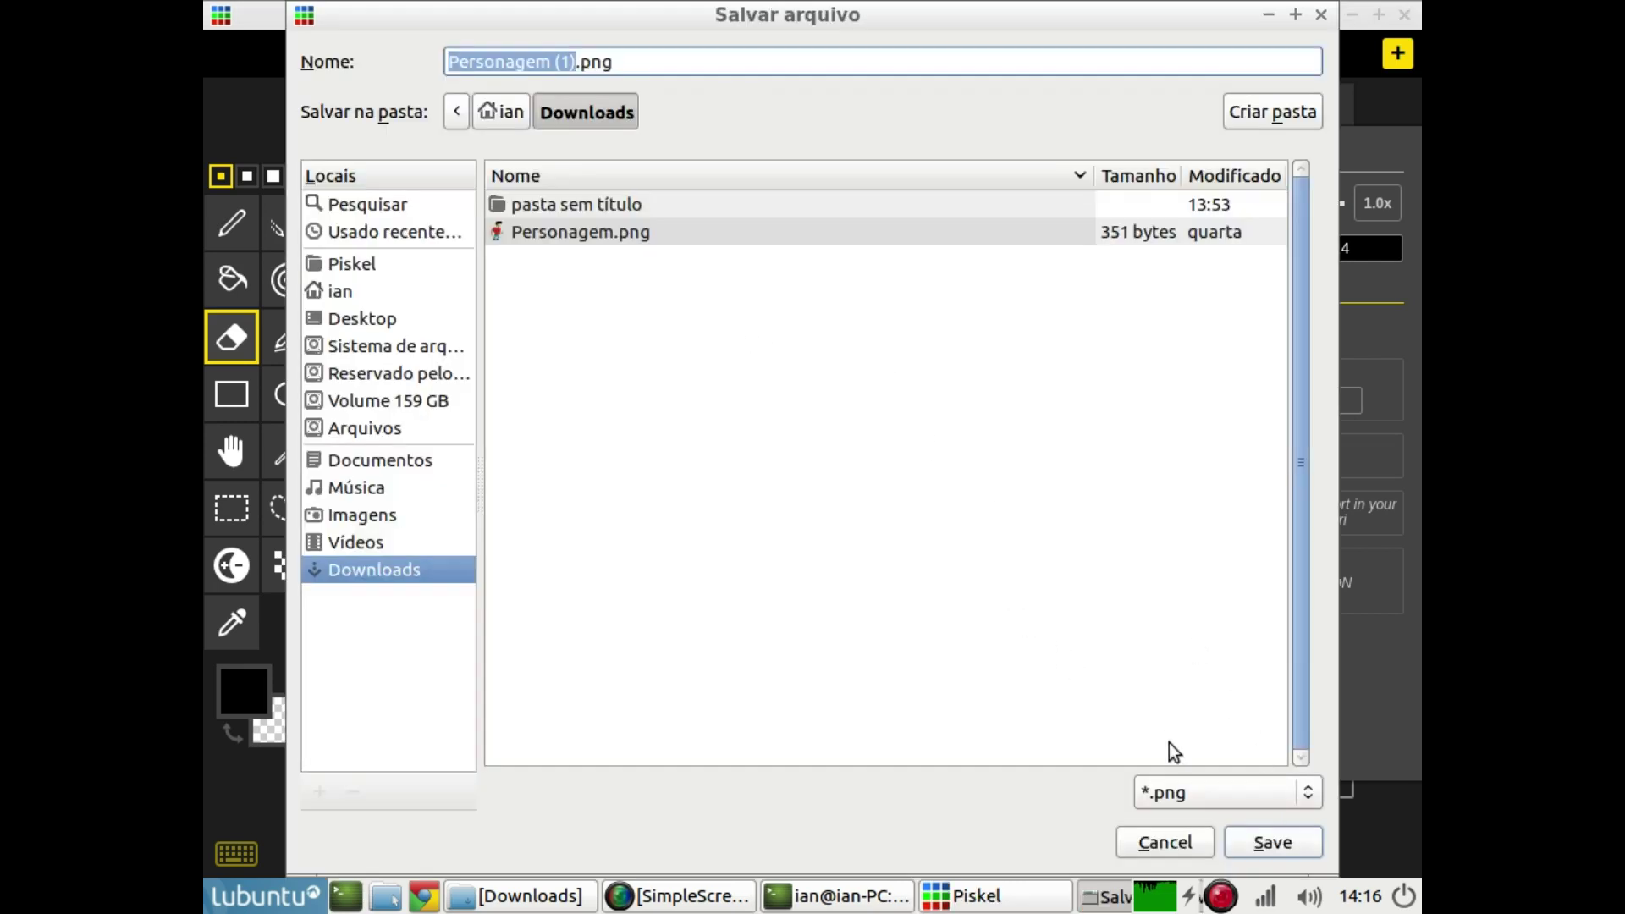
click(1274, 845)
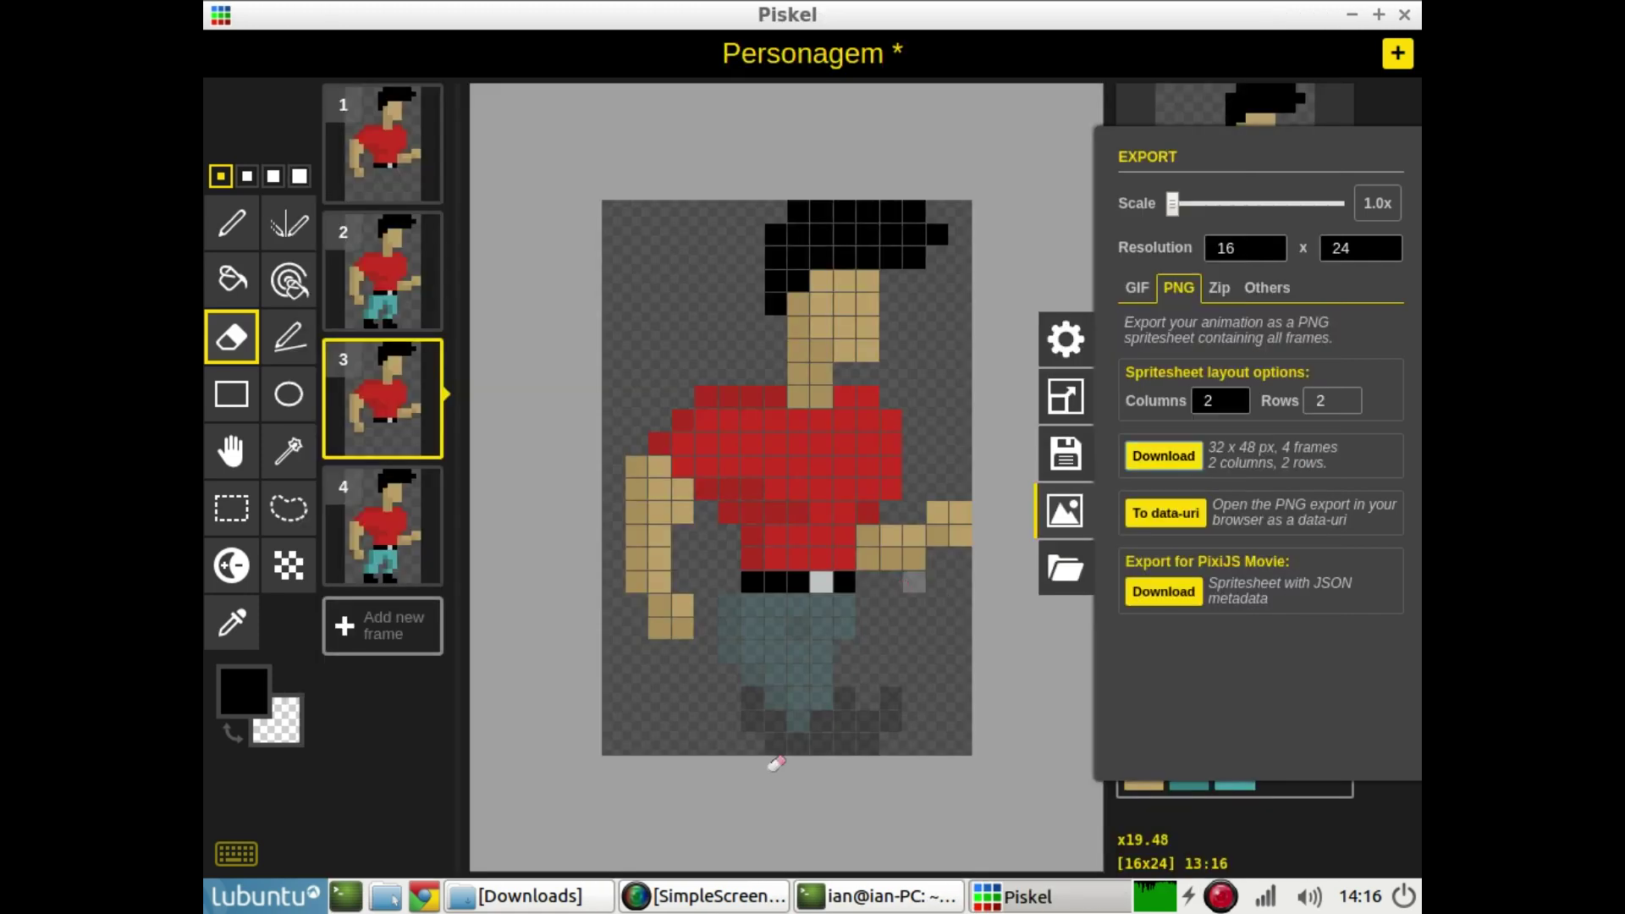
Open Personagem (1).png from the Downloads folder, examine the exported spritesheet enlarged in the image viewer, and close the viewer
click(542, 907)
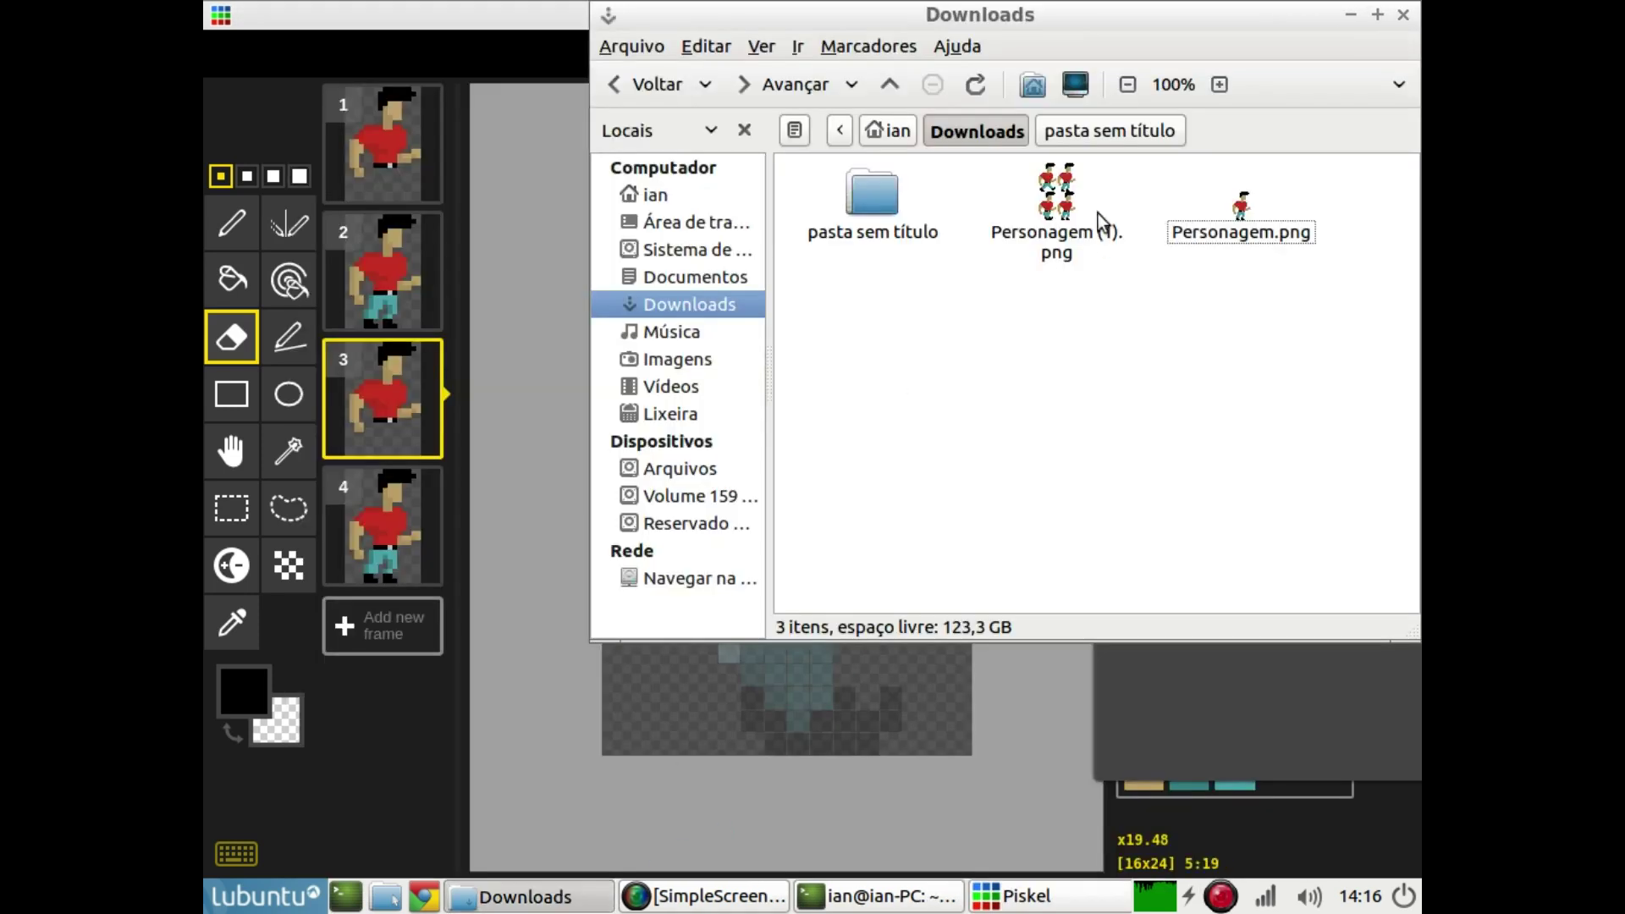
click(1068, 193)
double_click(1065, 188)
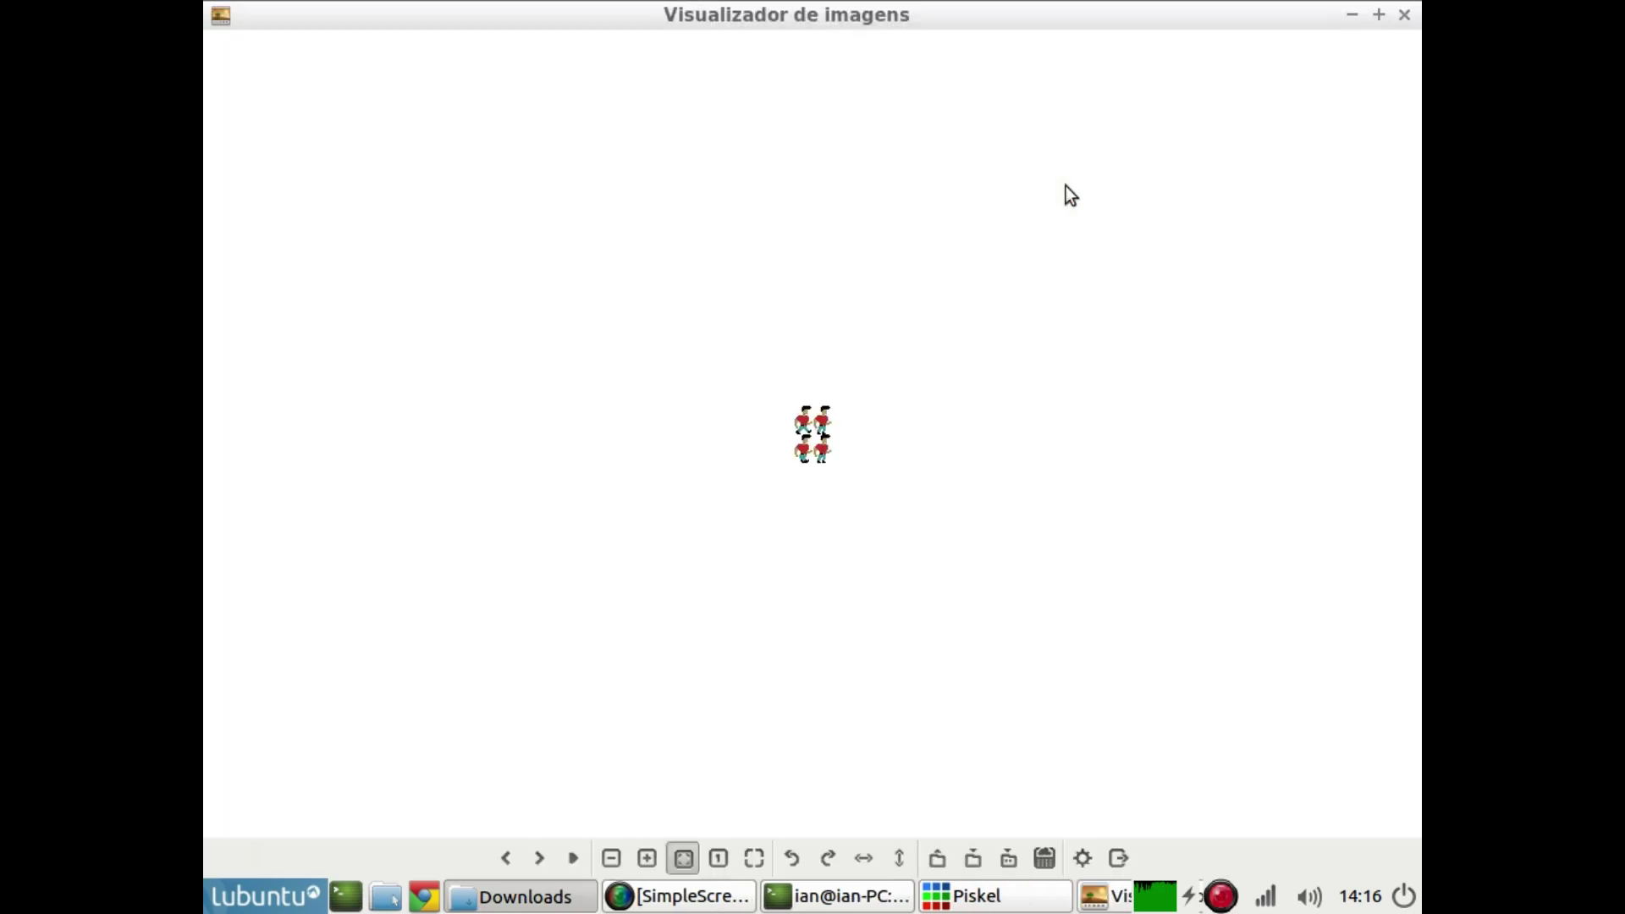
key(Right)
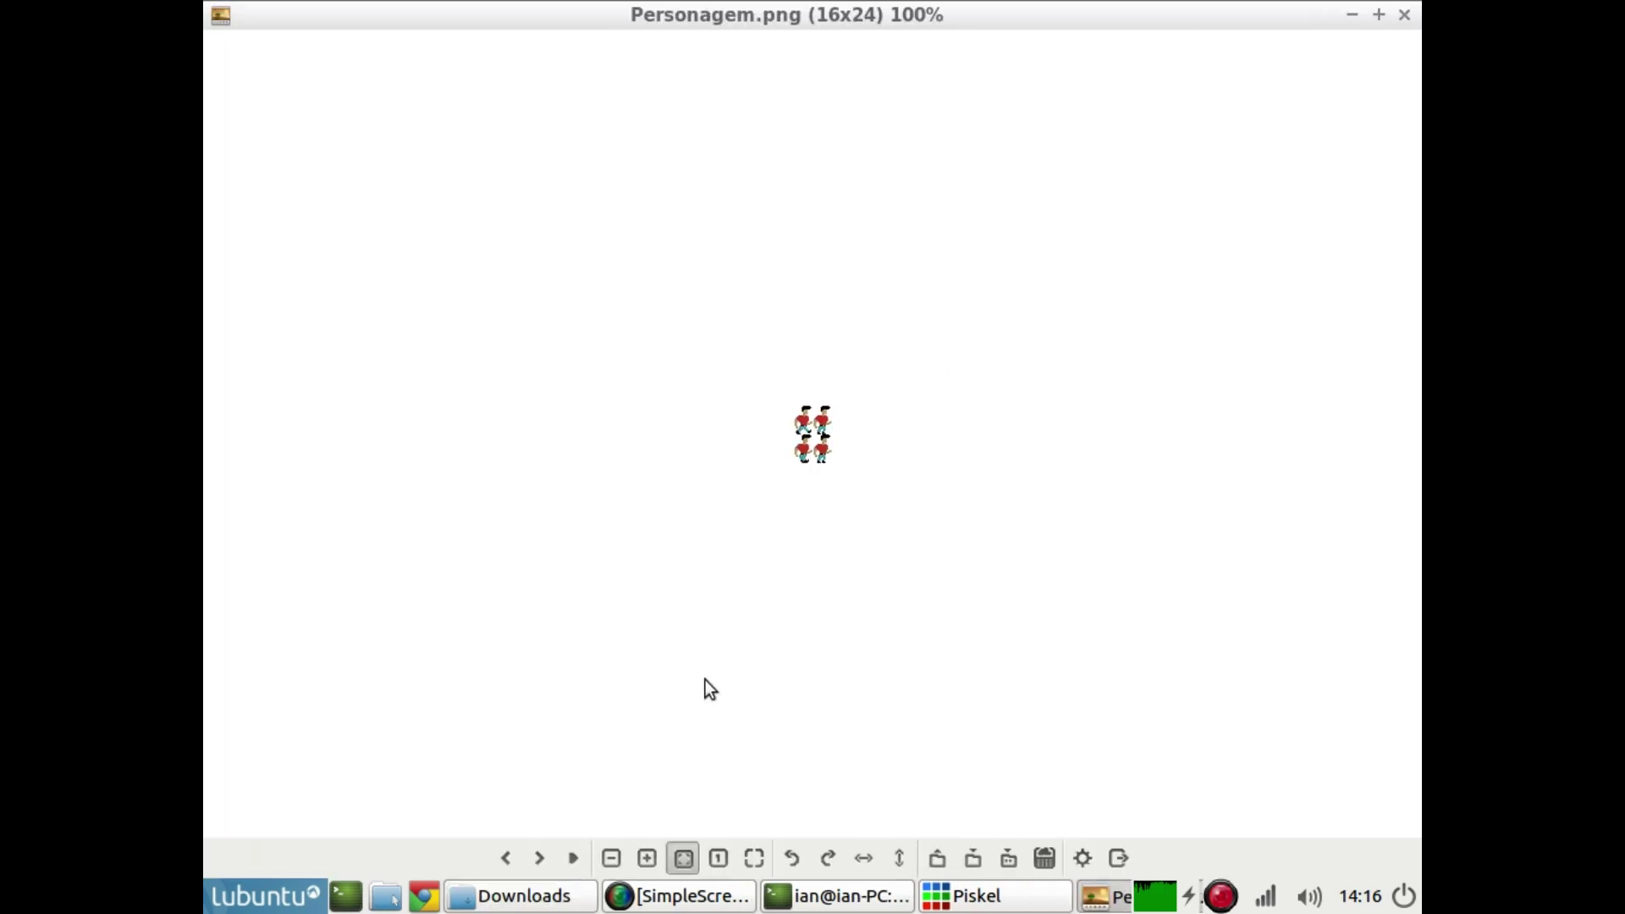
key(Left)
click(649, 860)
click(649, 860)
click(648, 860)
click(648, 860)
click(649, 860)
click(648, 858)
click(638, 856)
click(637, 857)
click(636, 856)
click(637, 857)
click(637, 856)
click(637, 856)
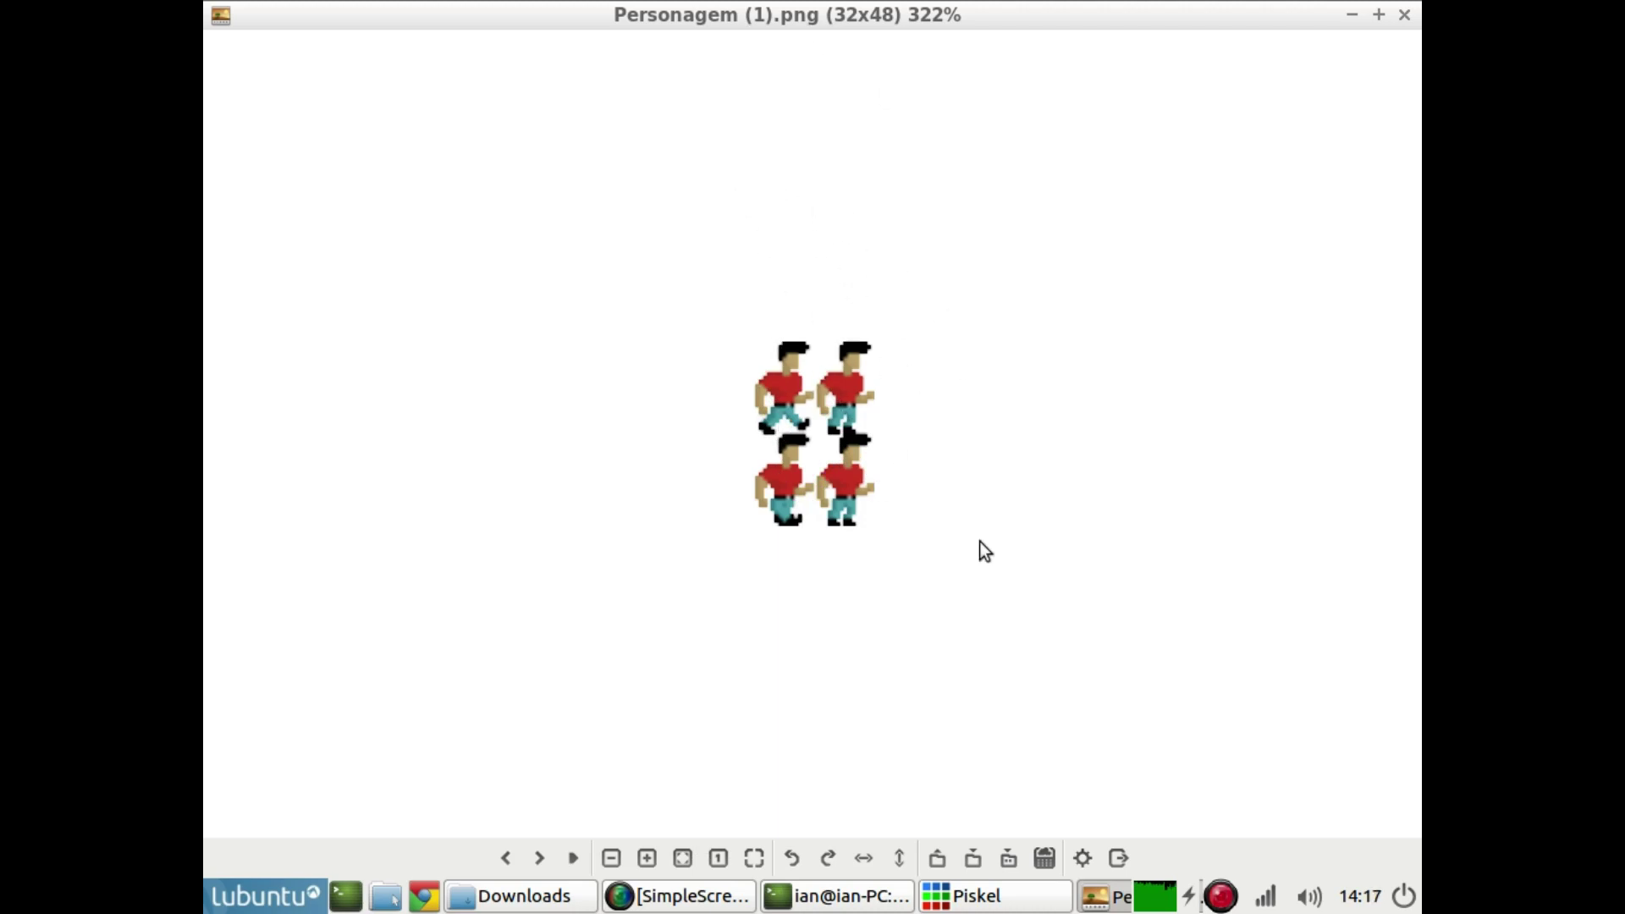
click(1405, 16)
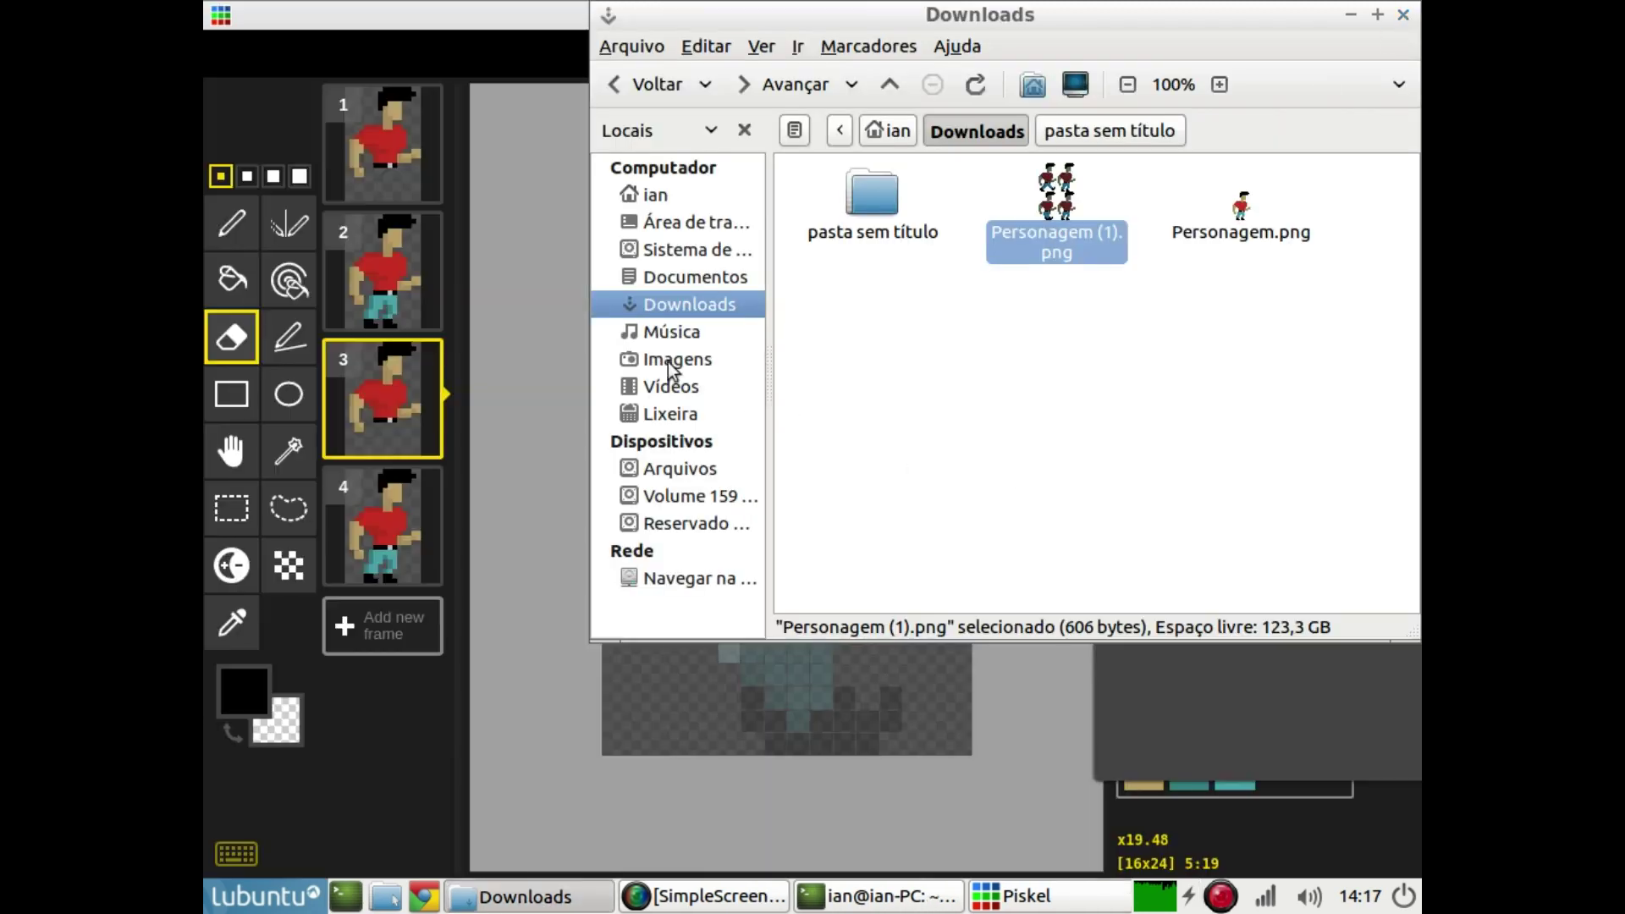
Return to Piskel and export the frames as separate PNGs in a ZIP archive with the prefix sprite_, saved to Downloads
click(551, 286)
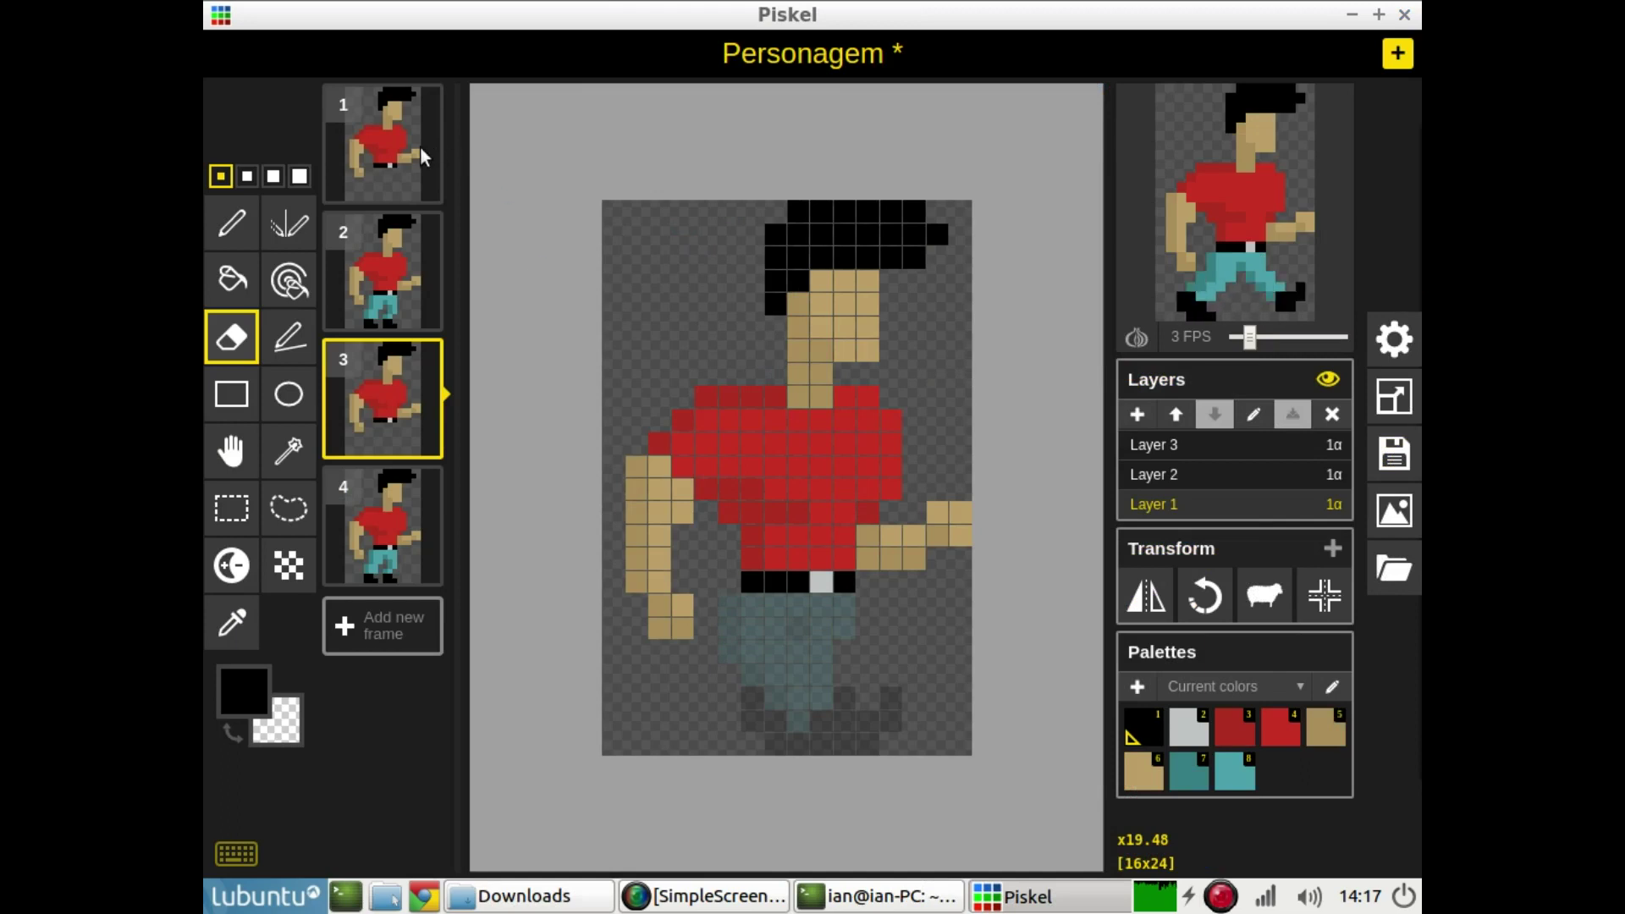
mouse_move(409, 139)
click(1396, 515)
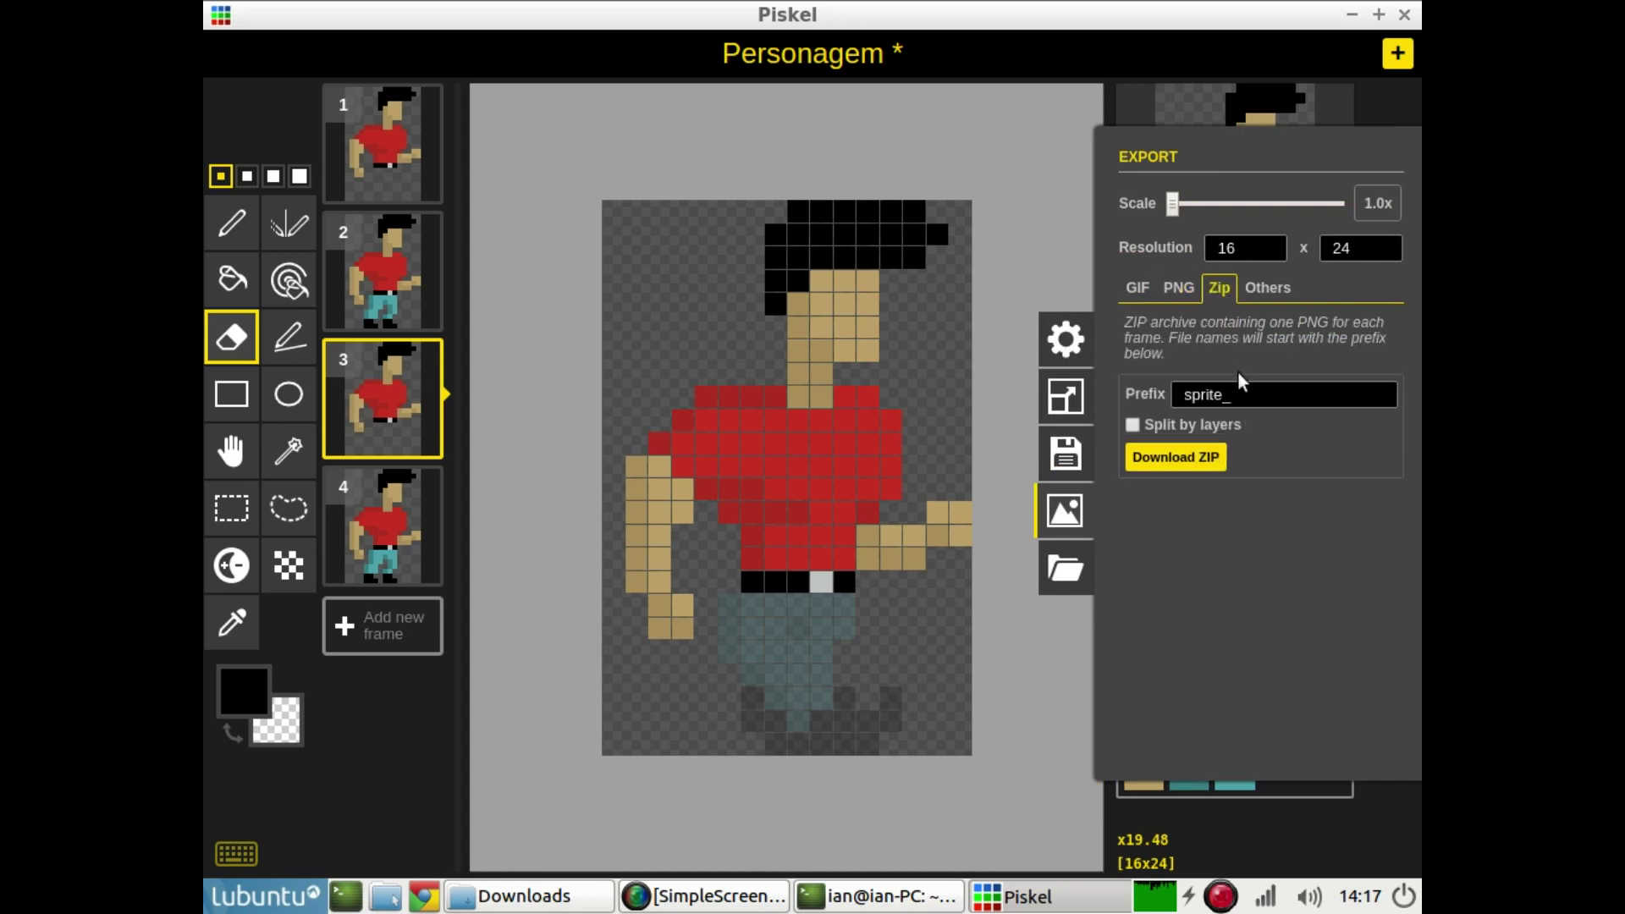
click(1161, 465)
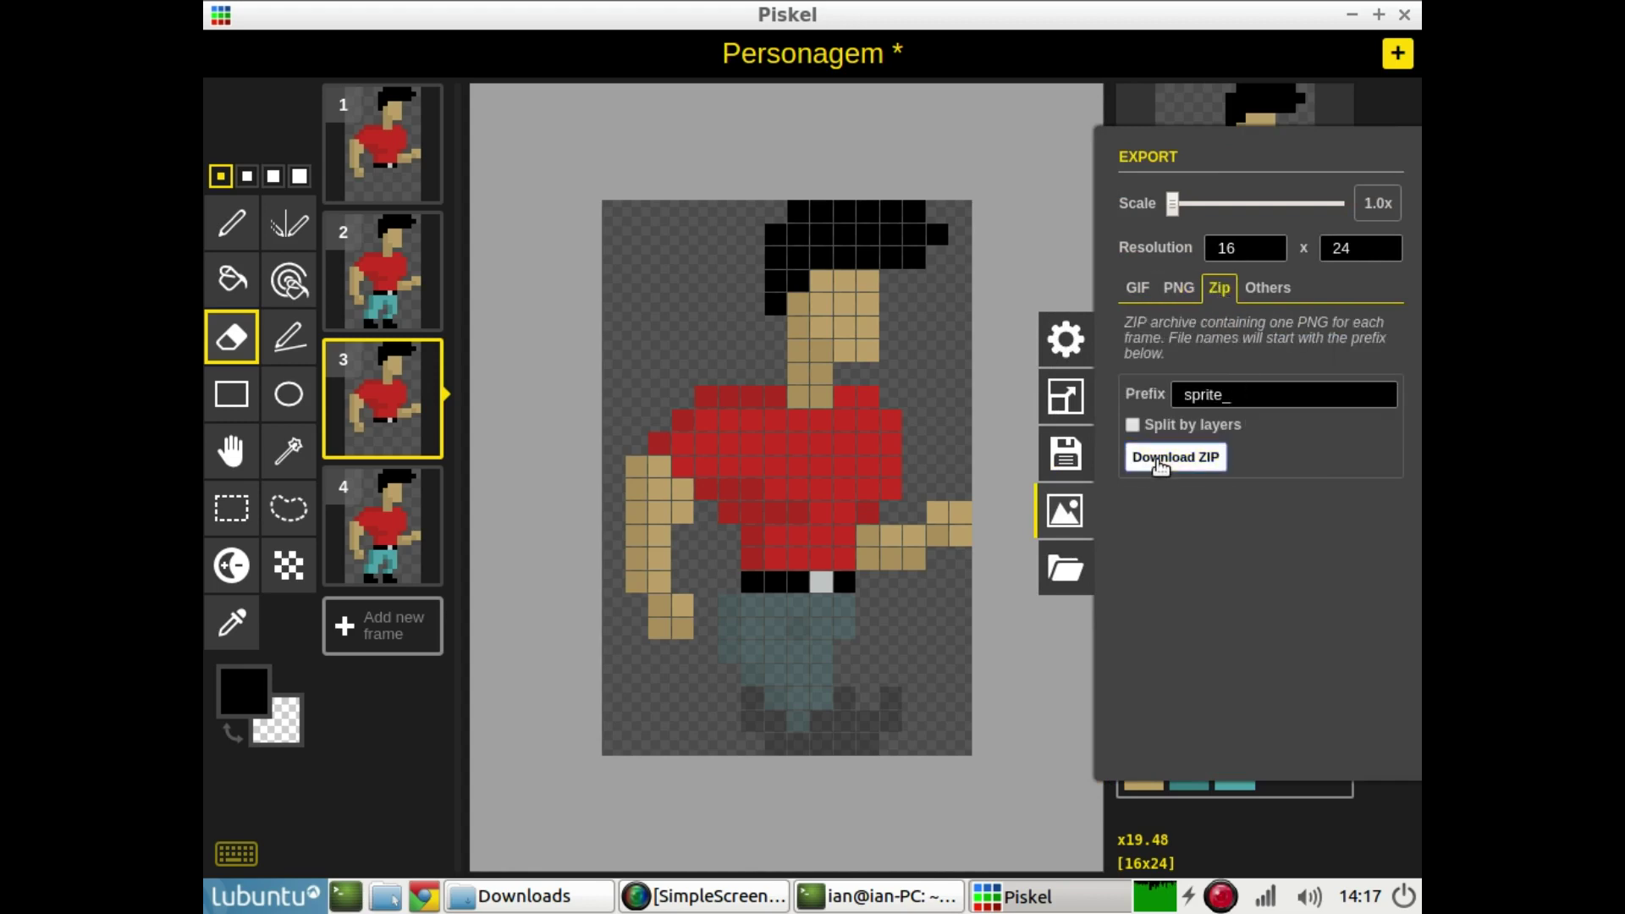
click(1272, 843)
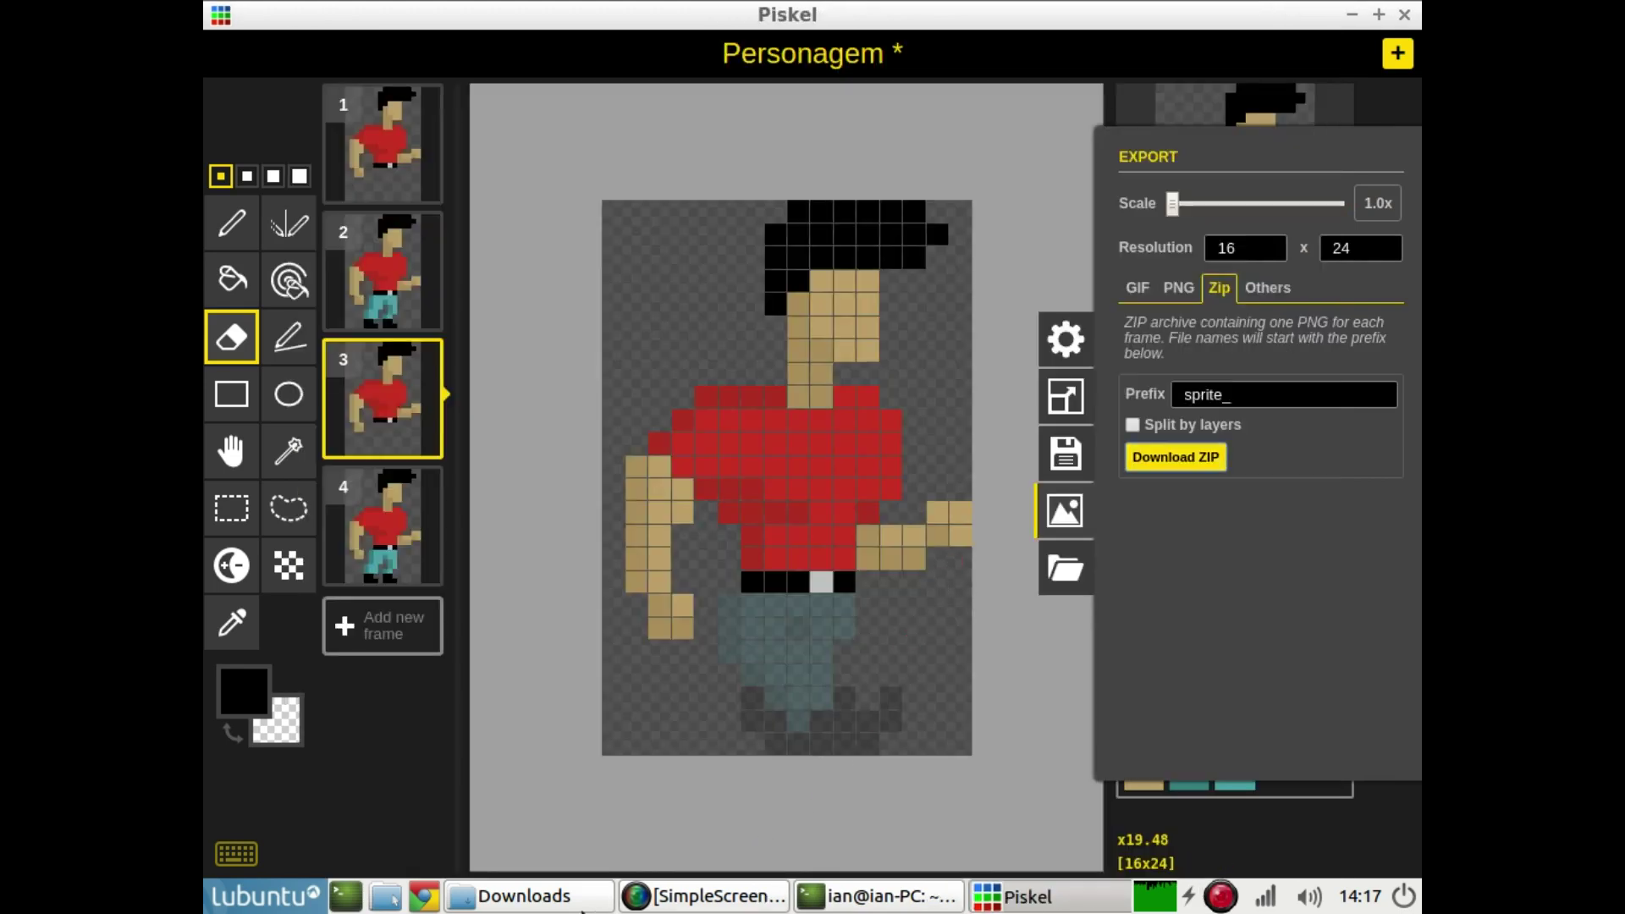
Extract all files from Personagem.zip in Downloads into the folder "pasta sem título" and exit the archive manager
click(525, 897)
click(1011, 420)
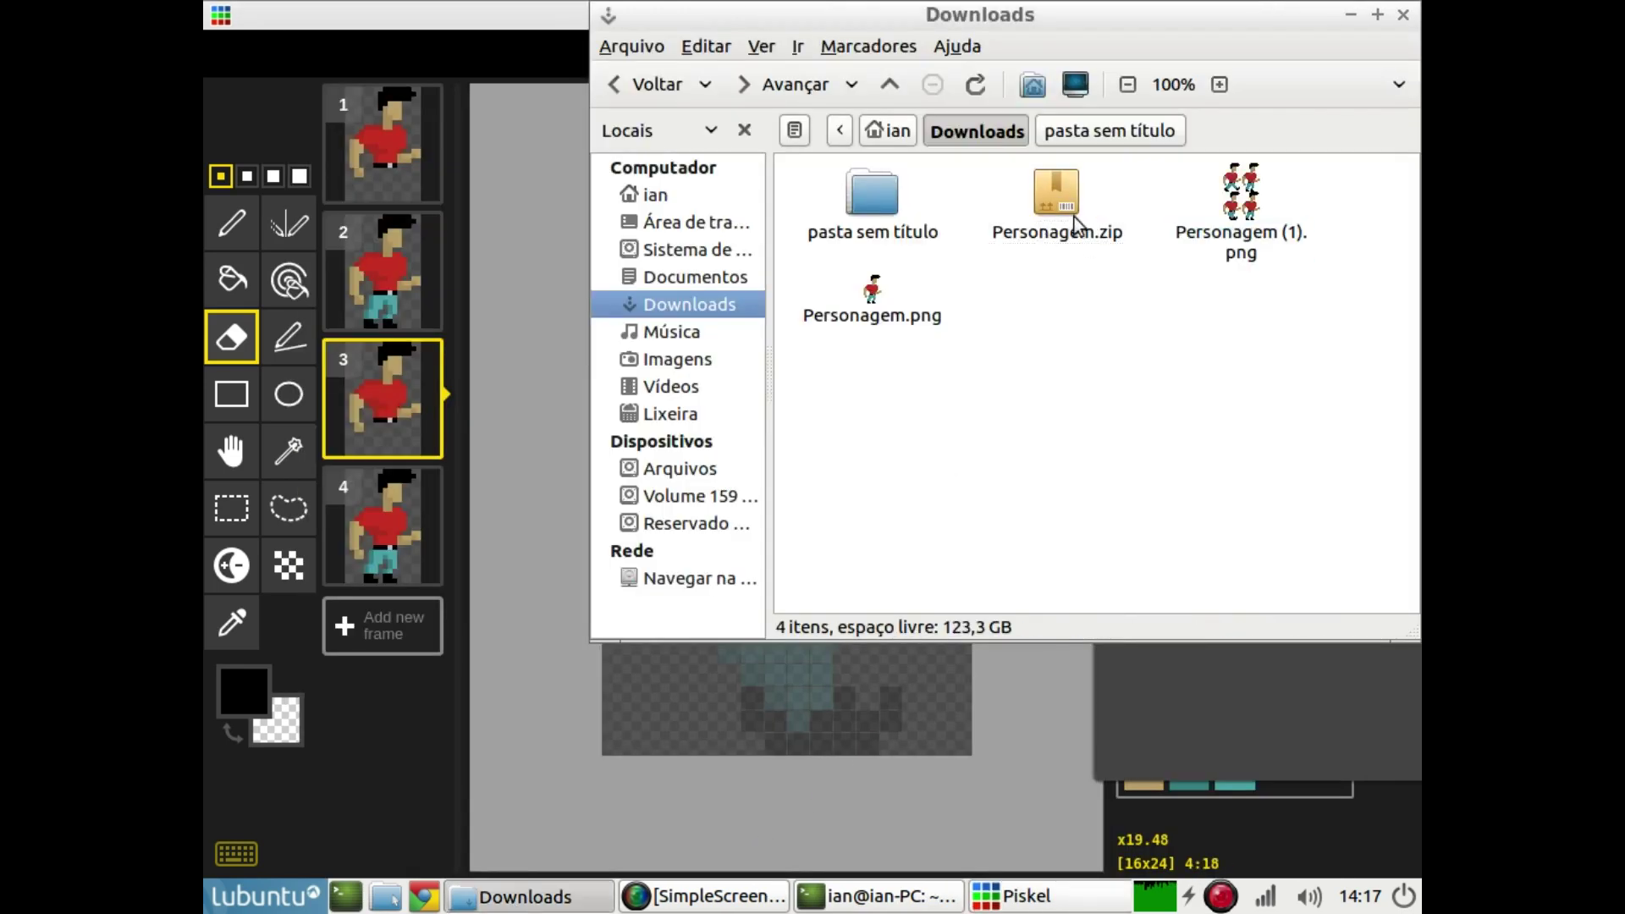
click(1059, 207)
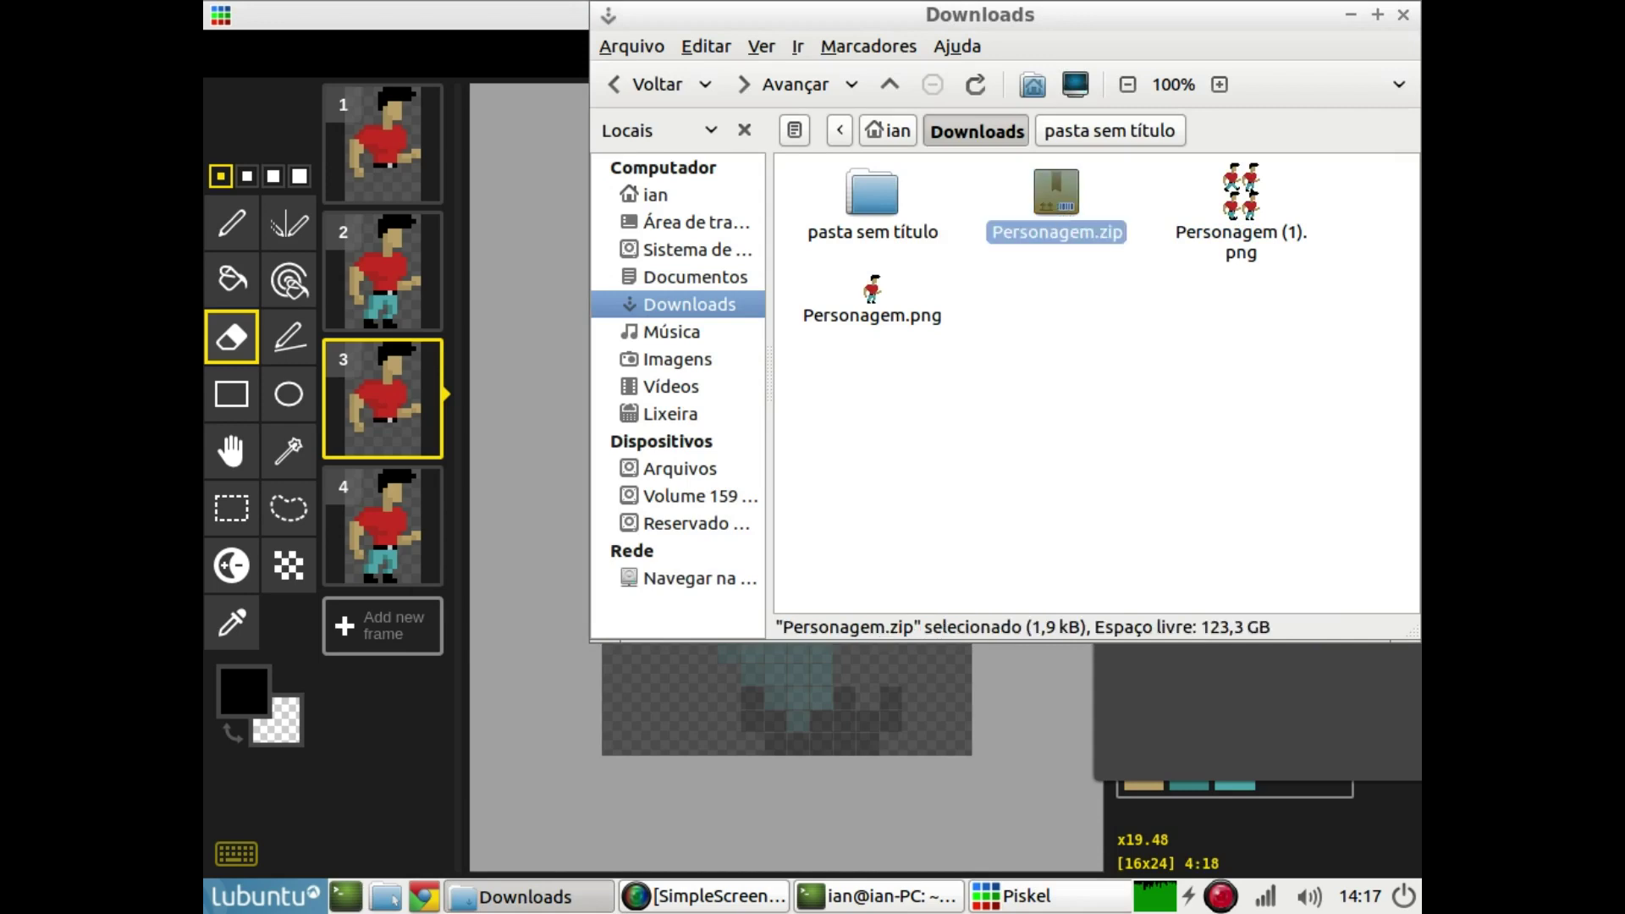
double_click(1075, 174)
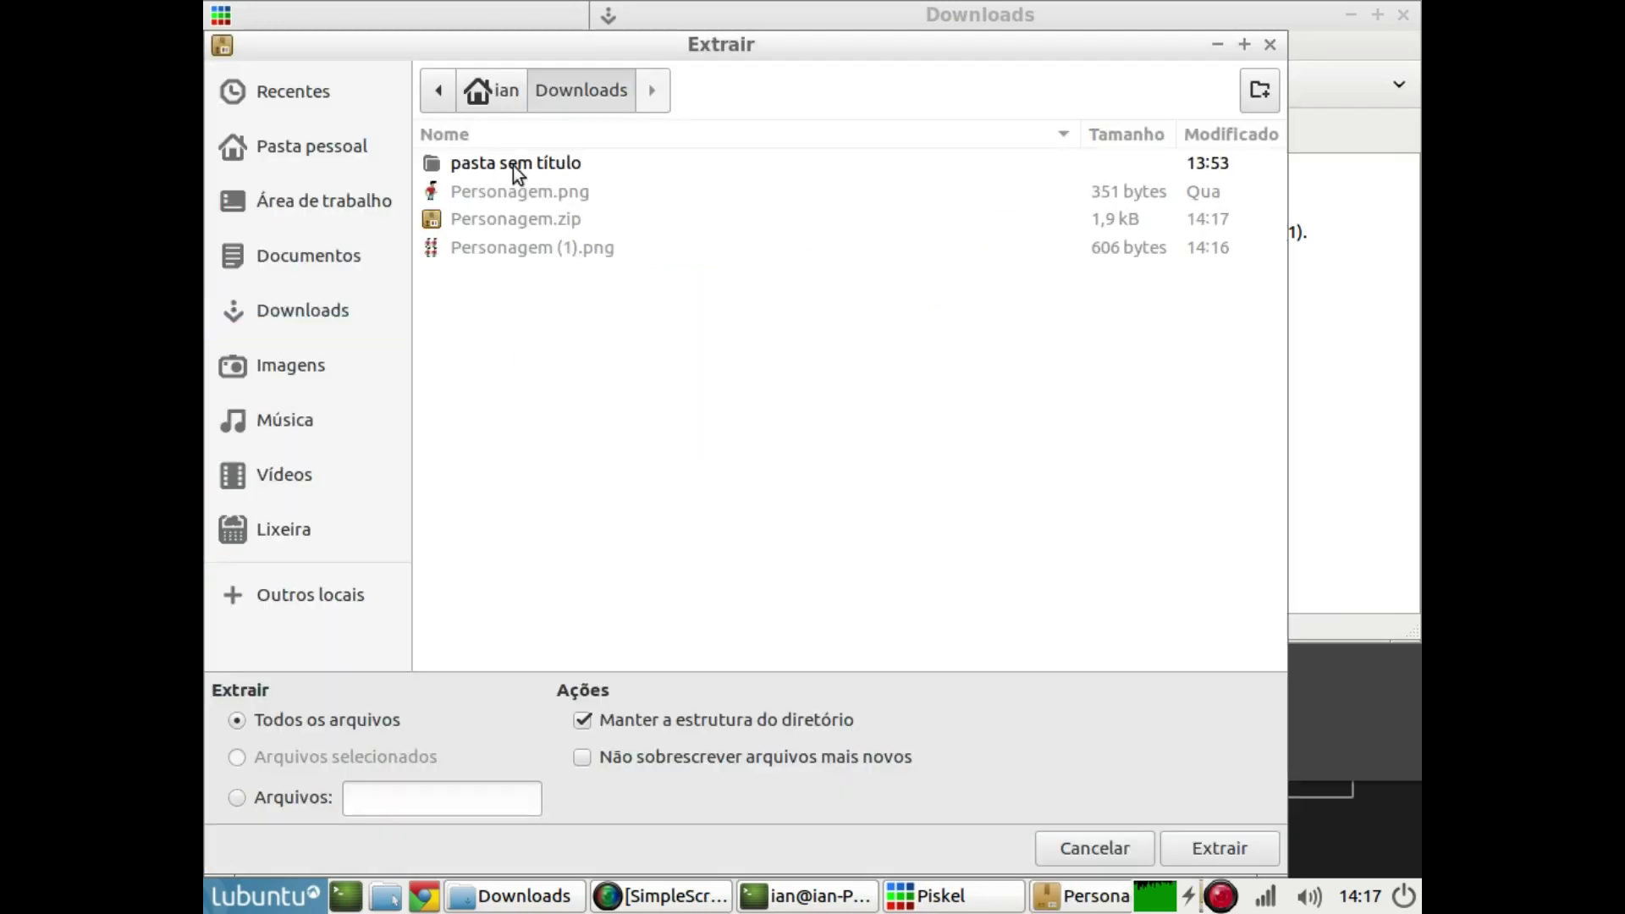
click(511, 163)
double_click(511, 163)
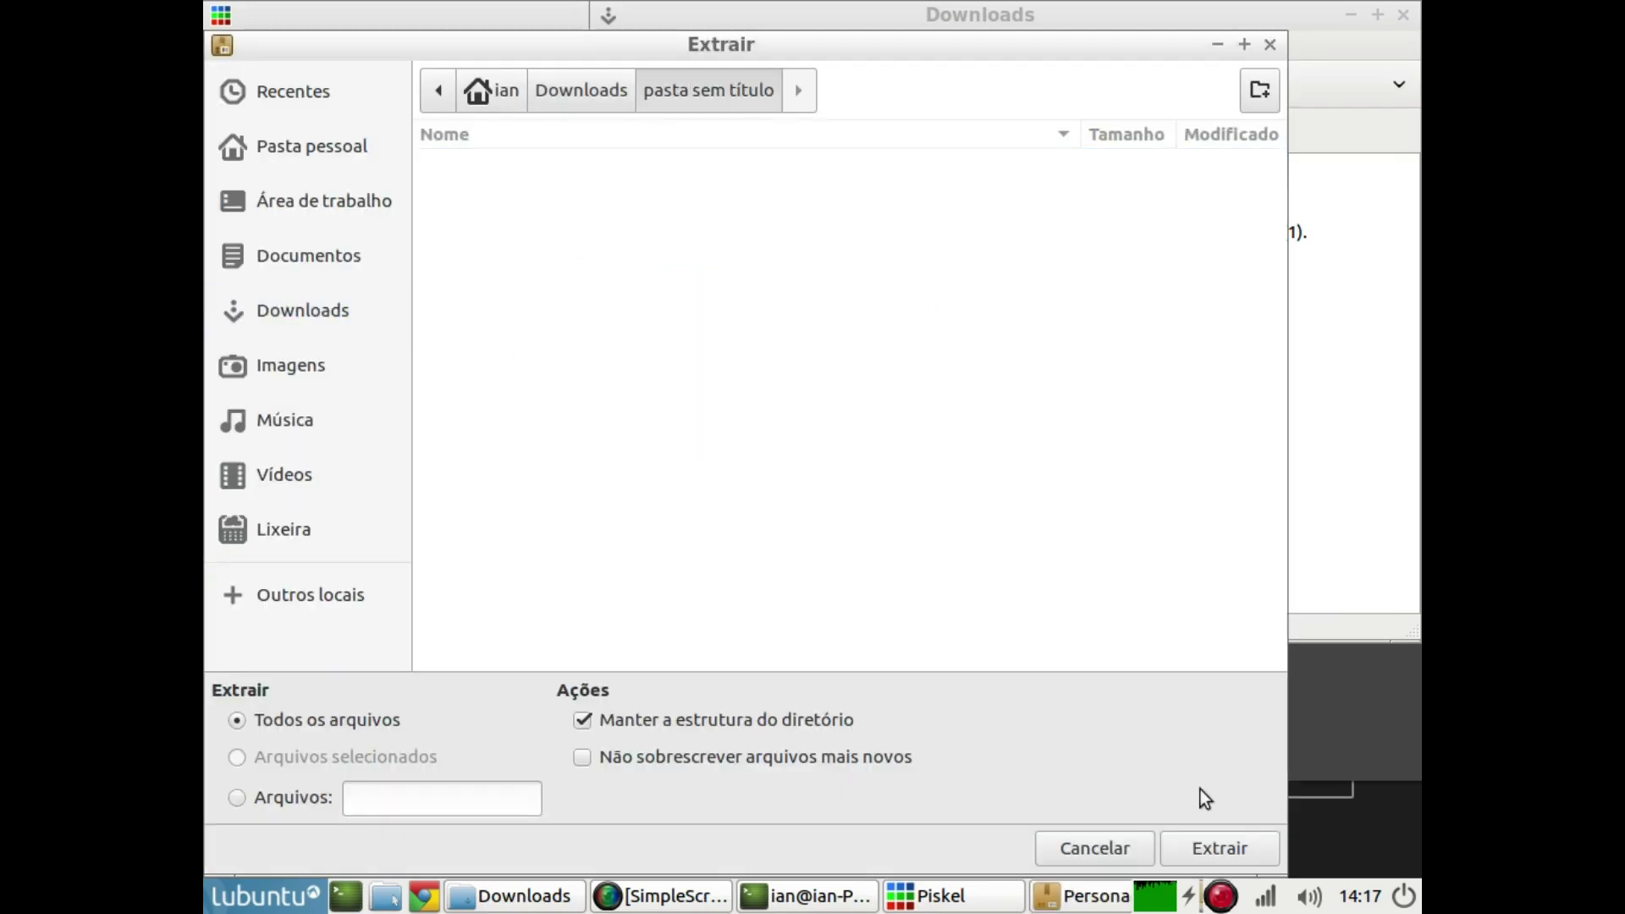
click(1243, 848)
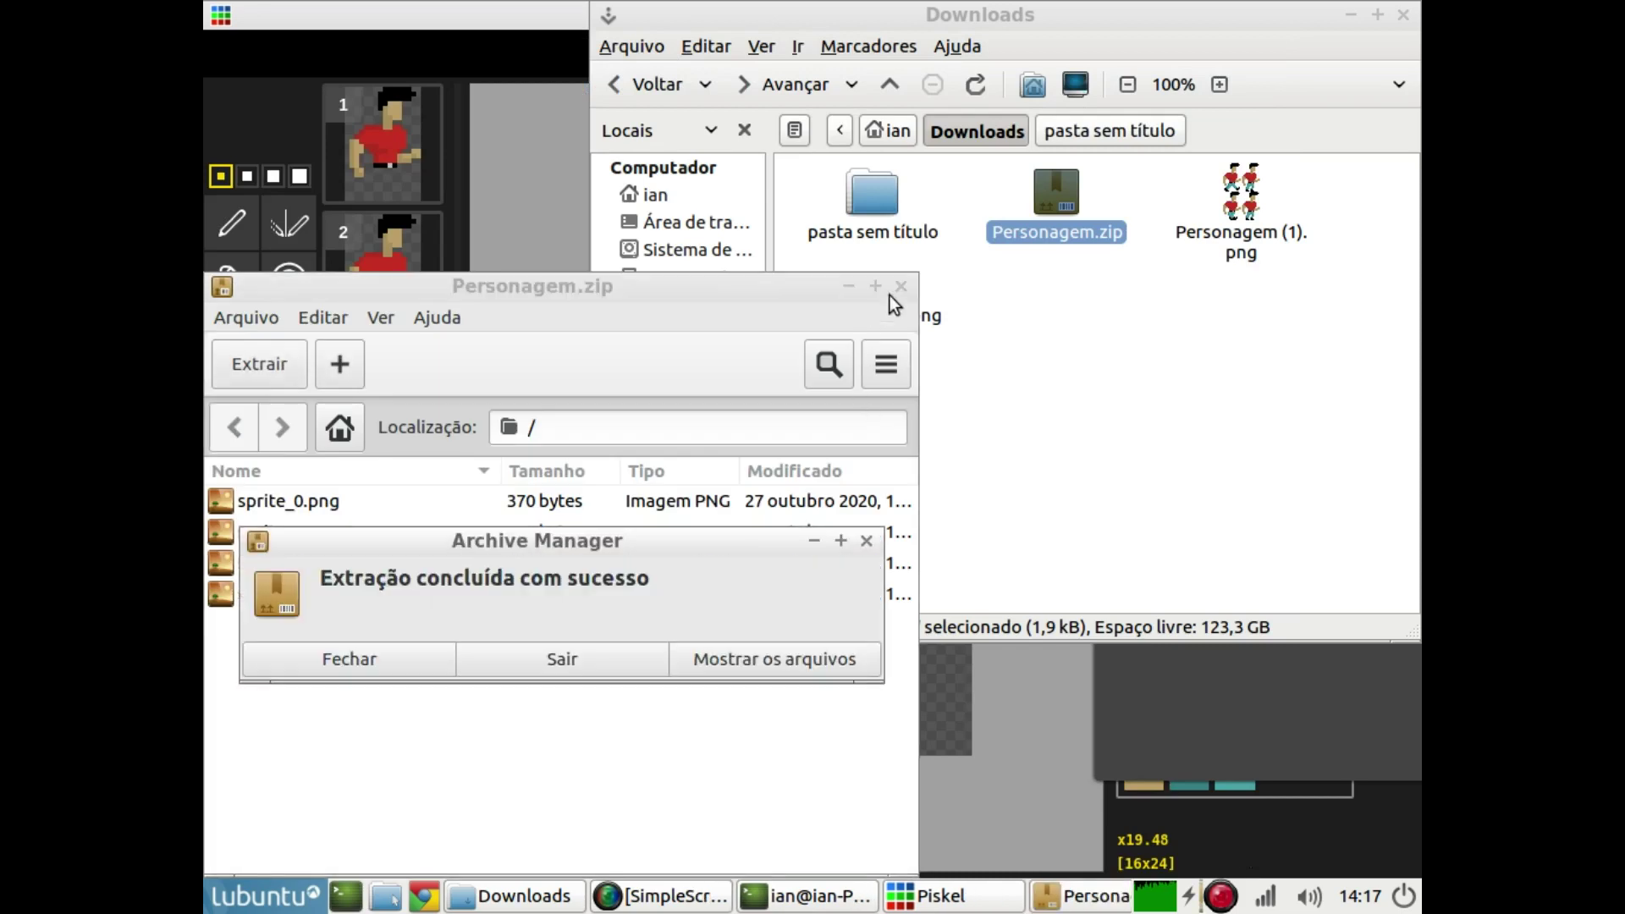
click(616, 667)
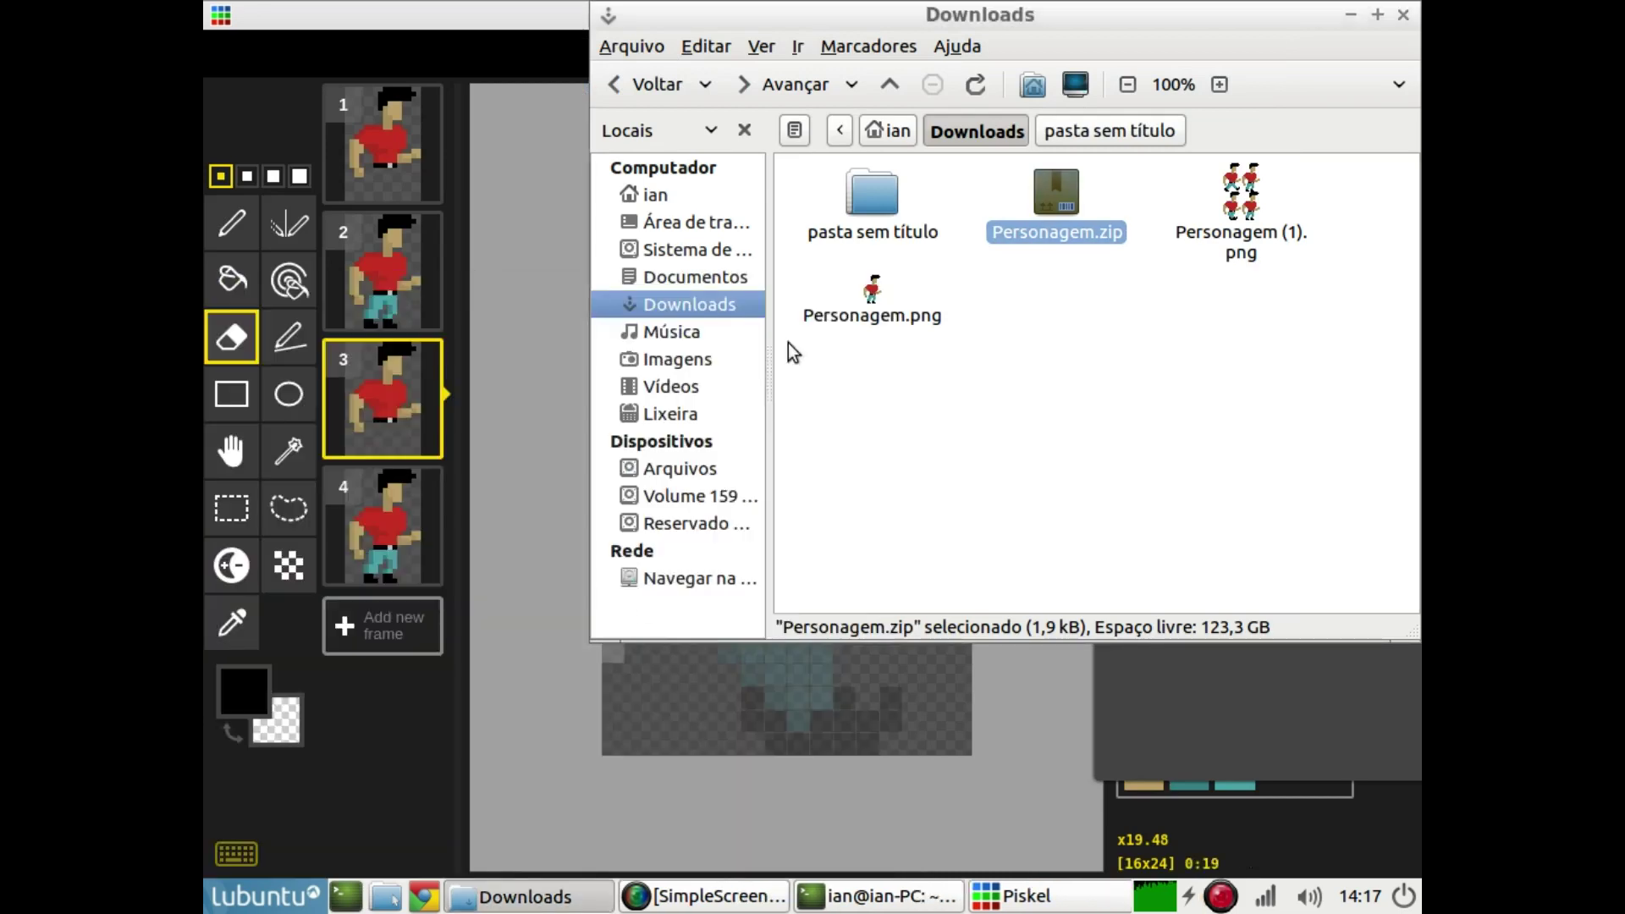
Examine the extracted sprite images in the folder "pasta sem título", then return to Piskel and close the export settings
double_click(882, 188)
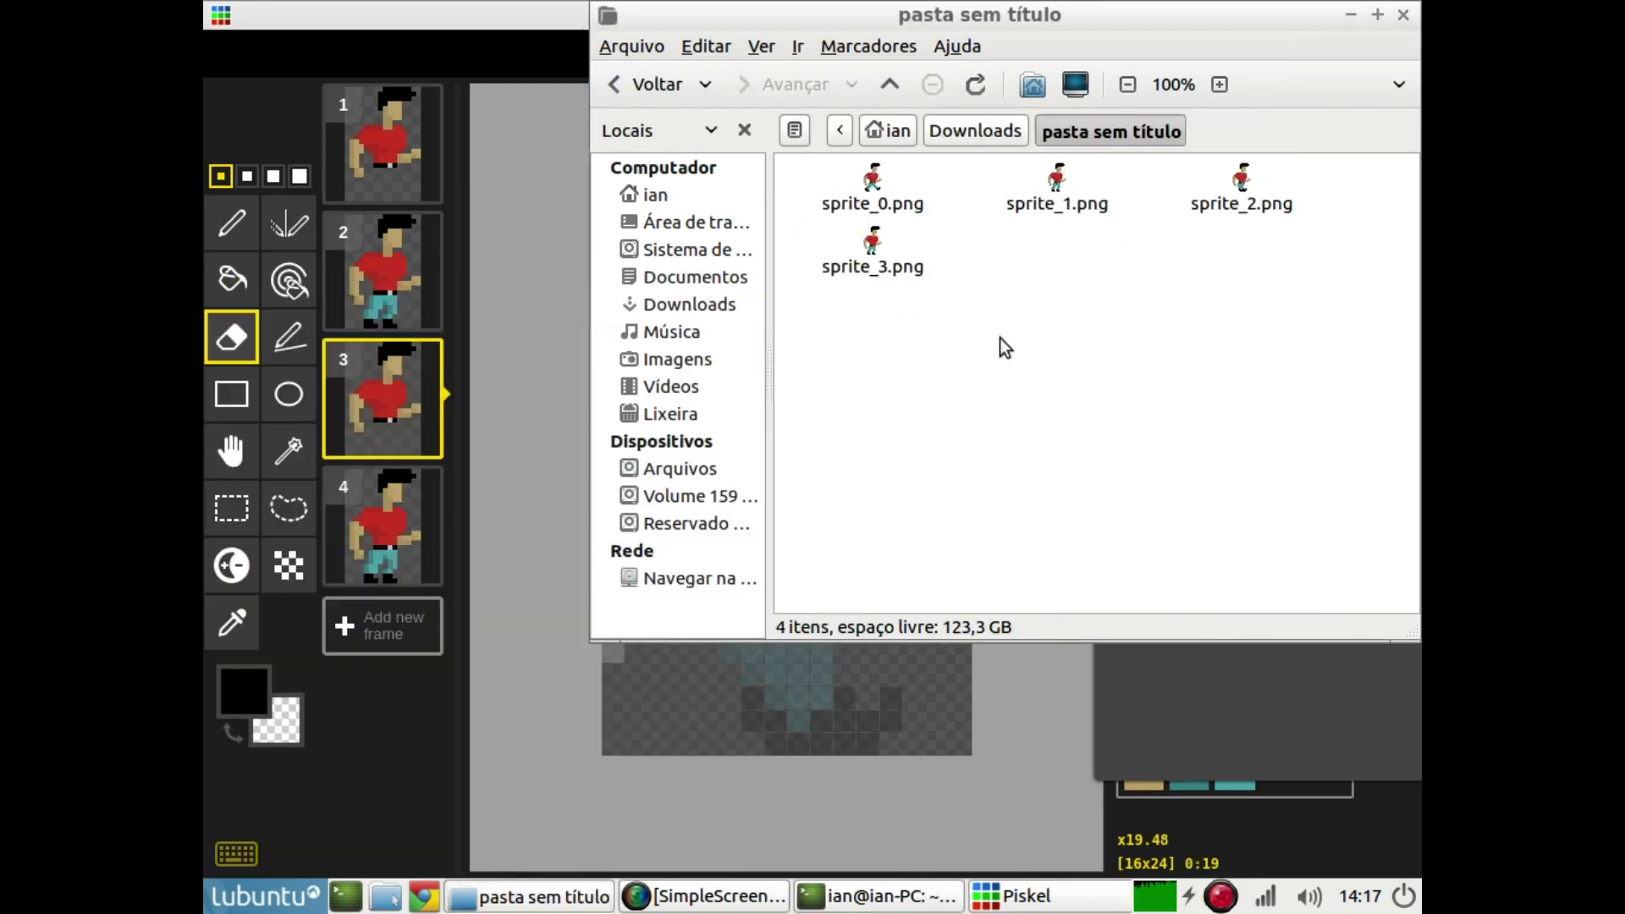
click(873, 194)
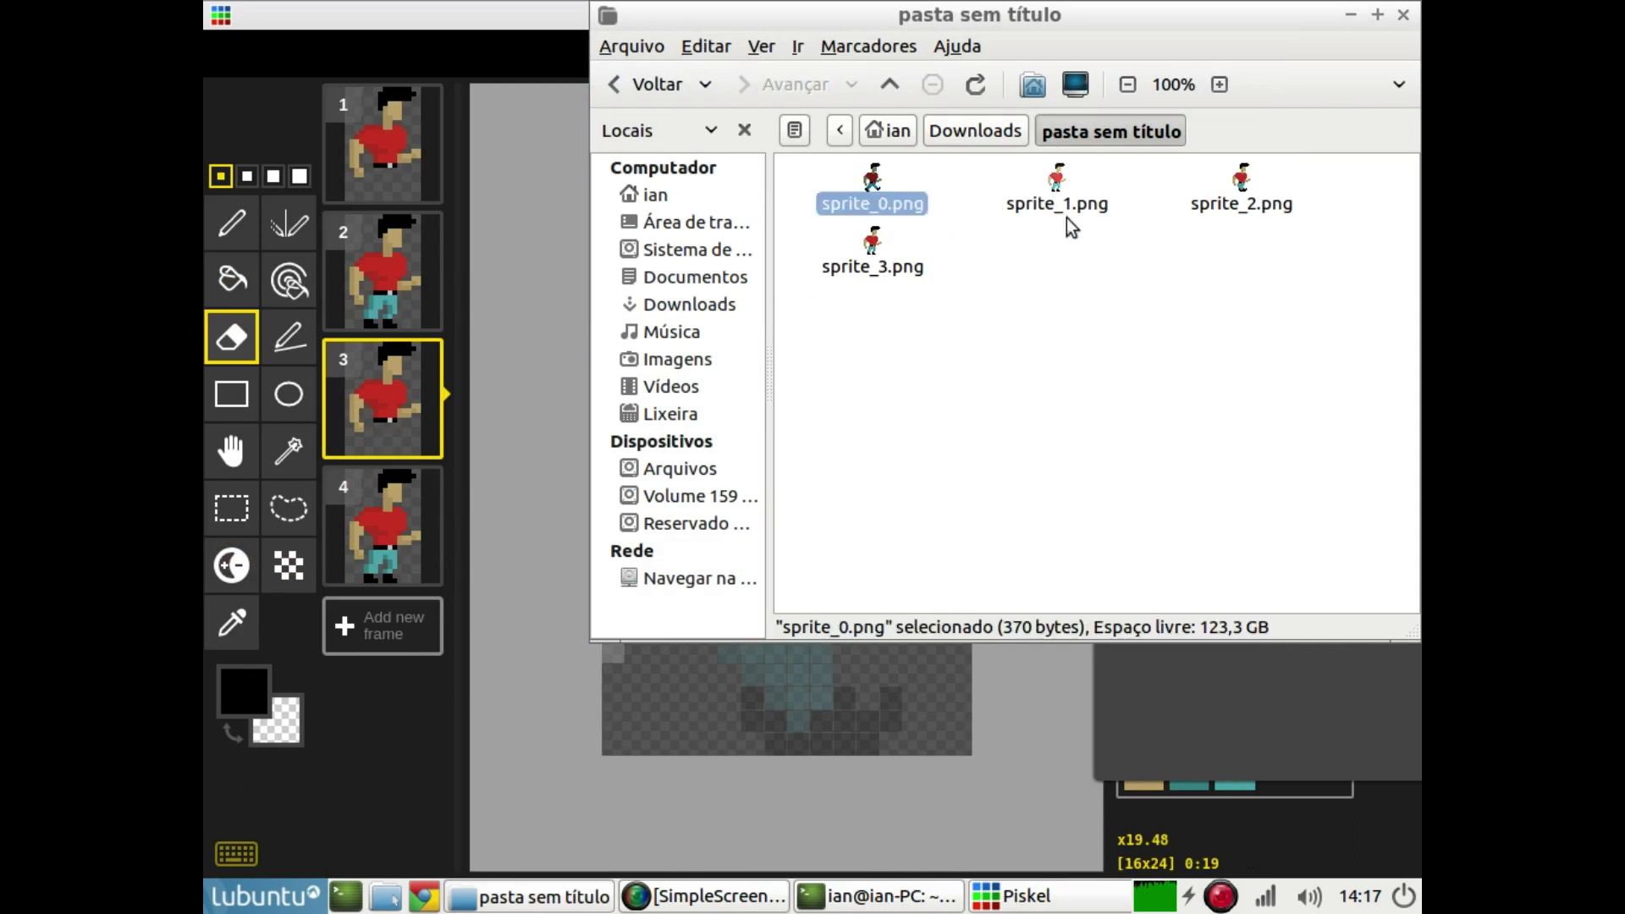
click(1094, 260)
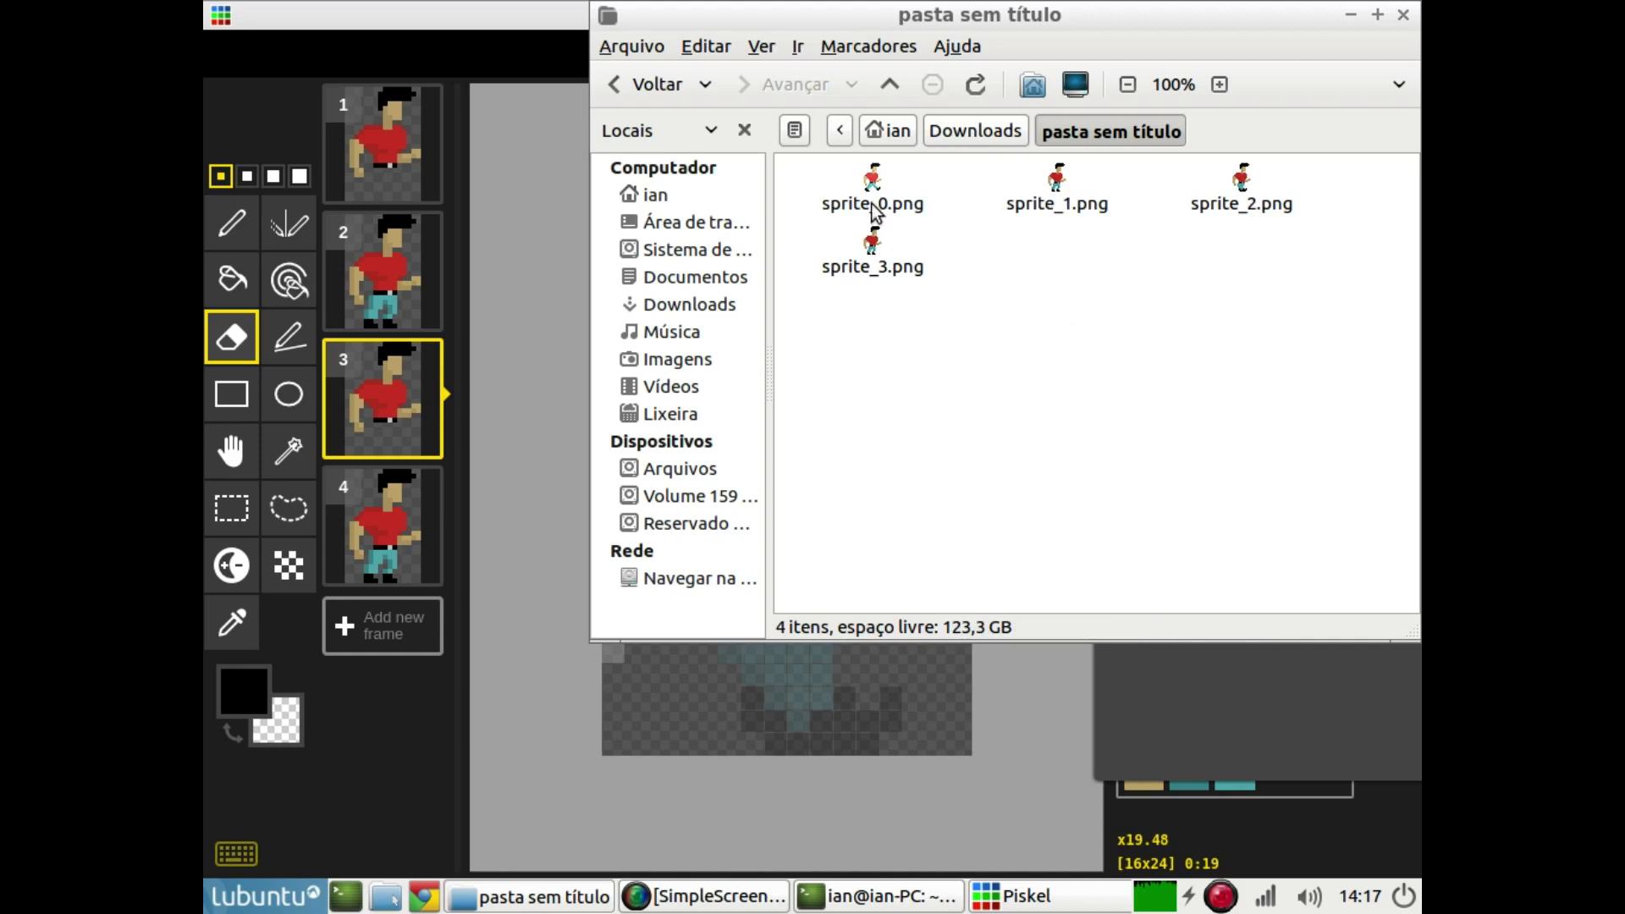
drag(1066, 13, 930, 89)
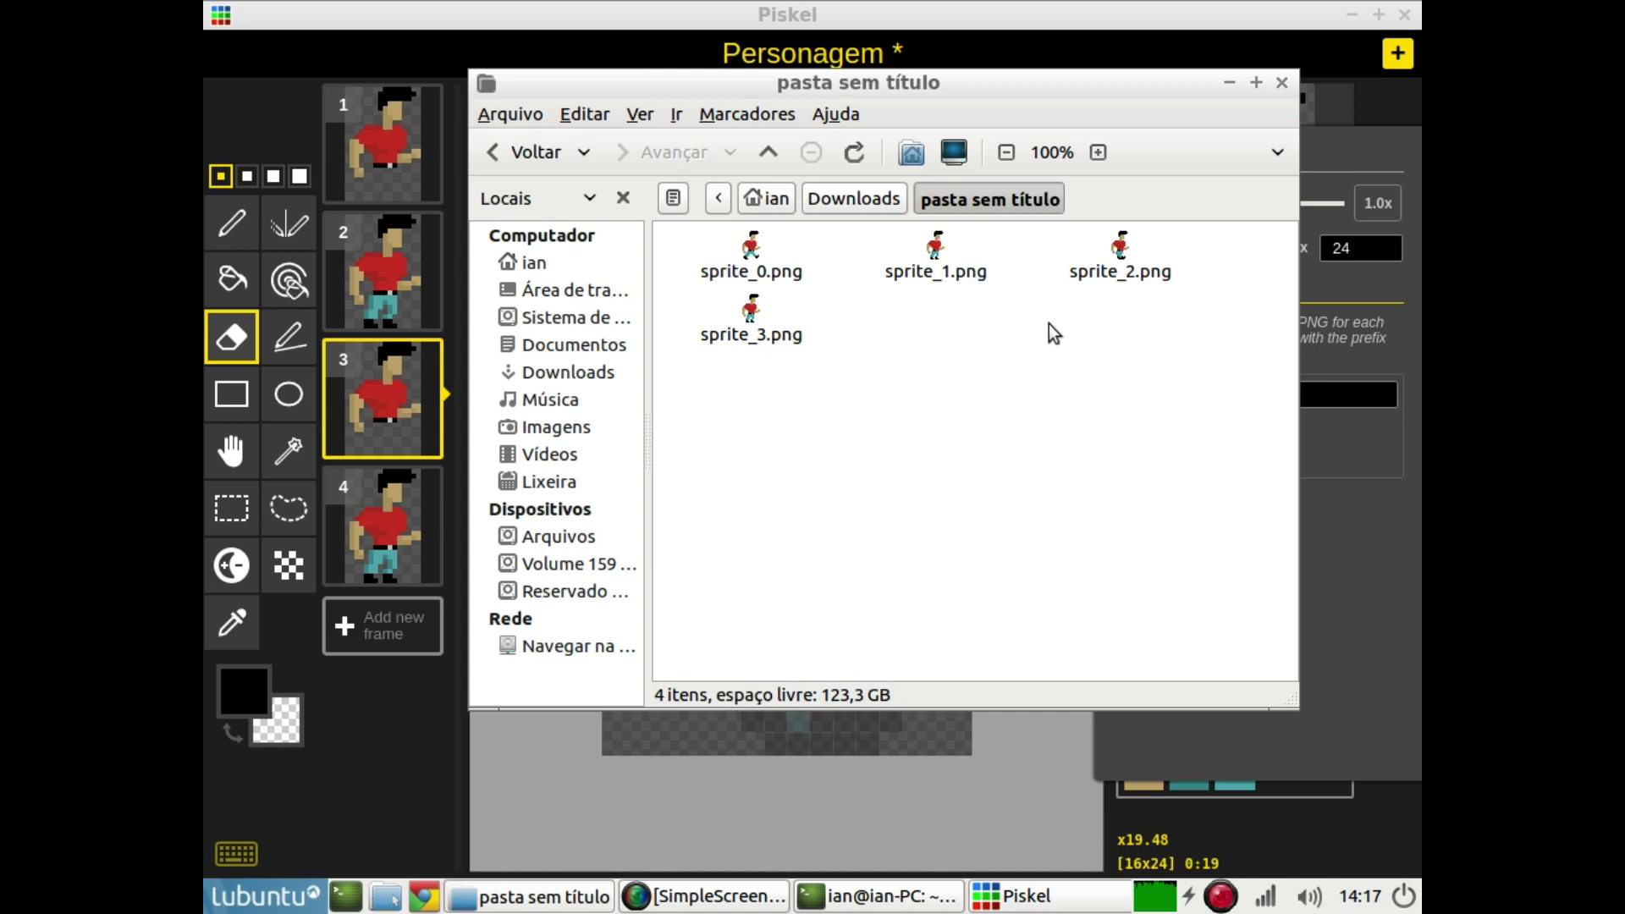
click(1226, 84)
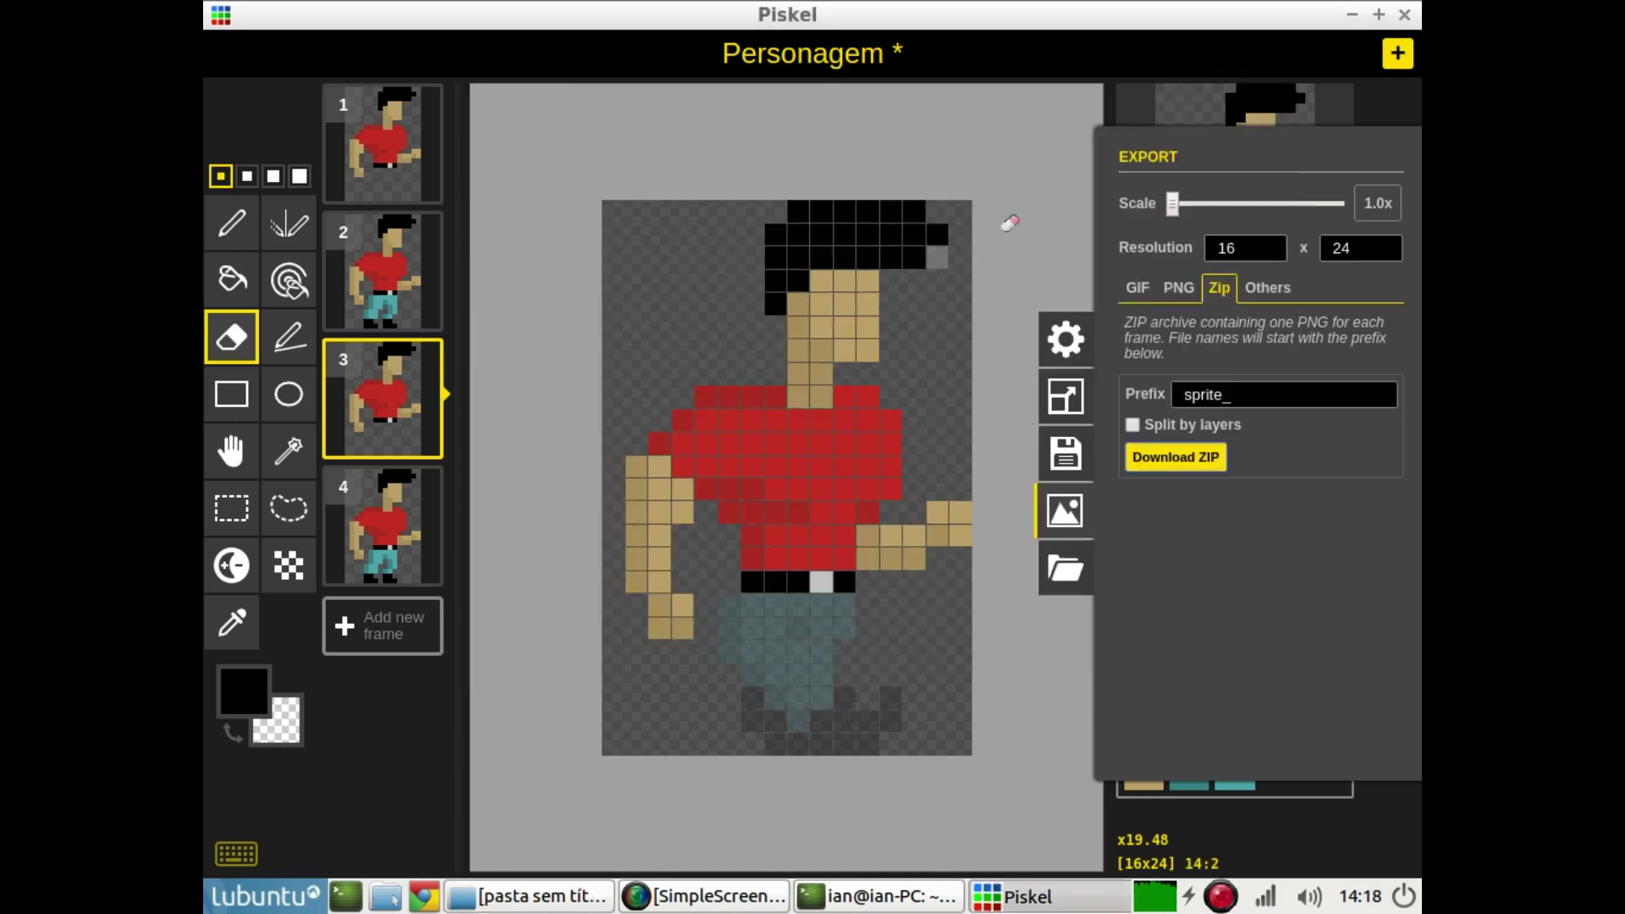
click(1016, 190)
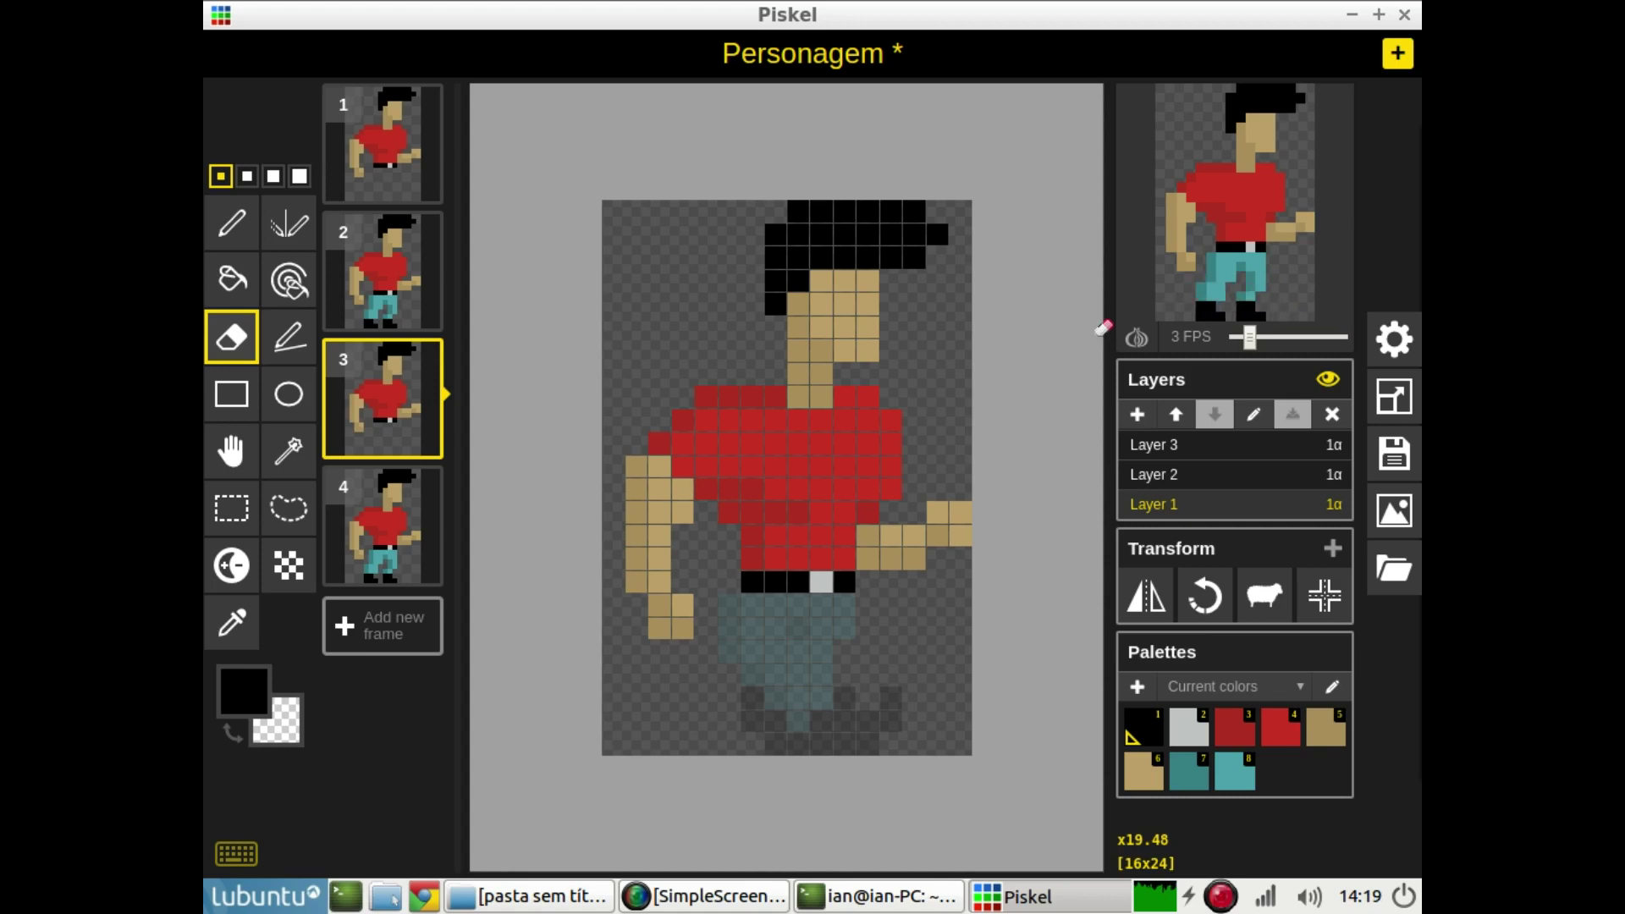
click(740, 897)
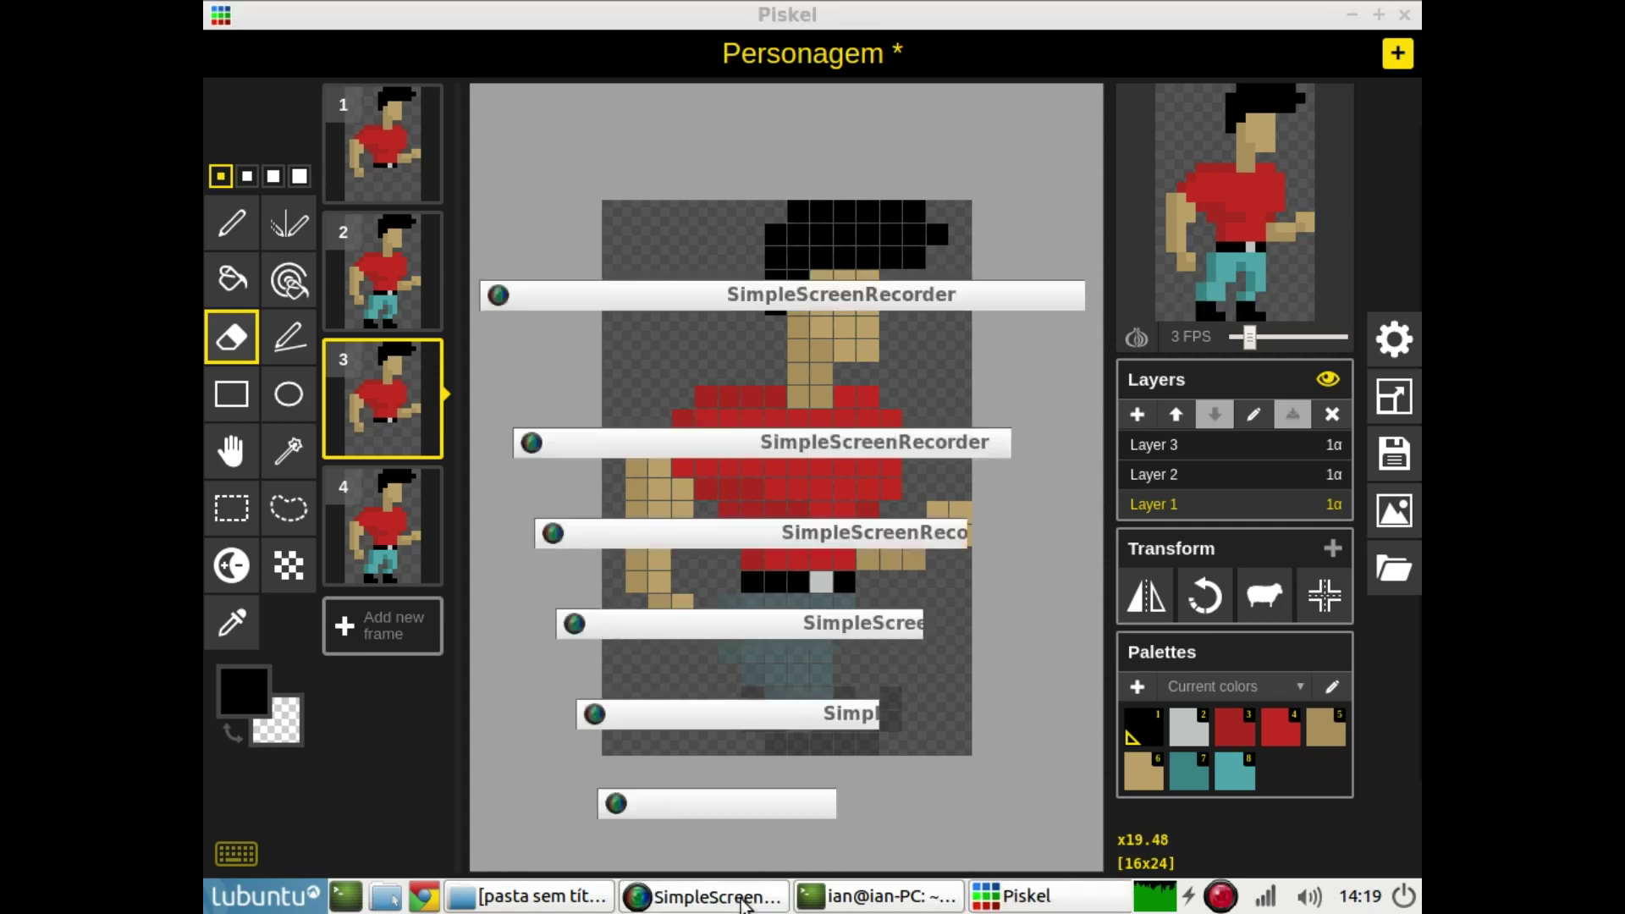